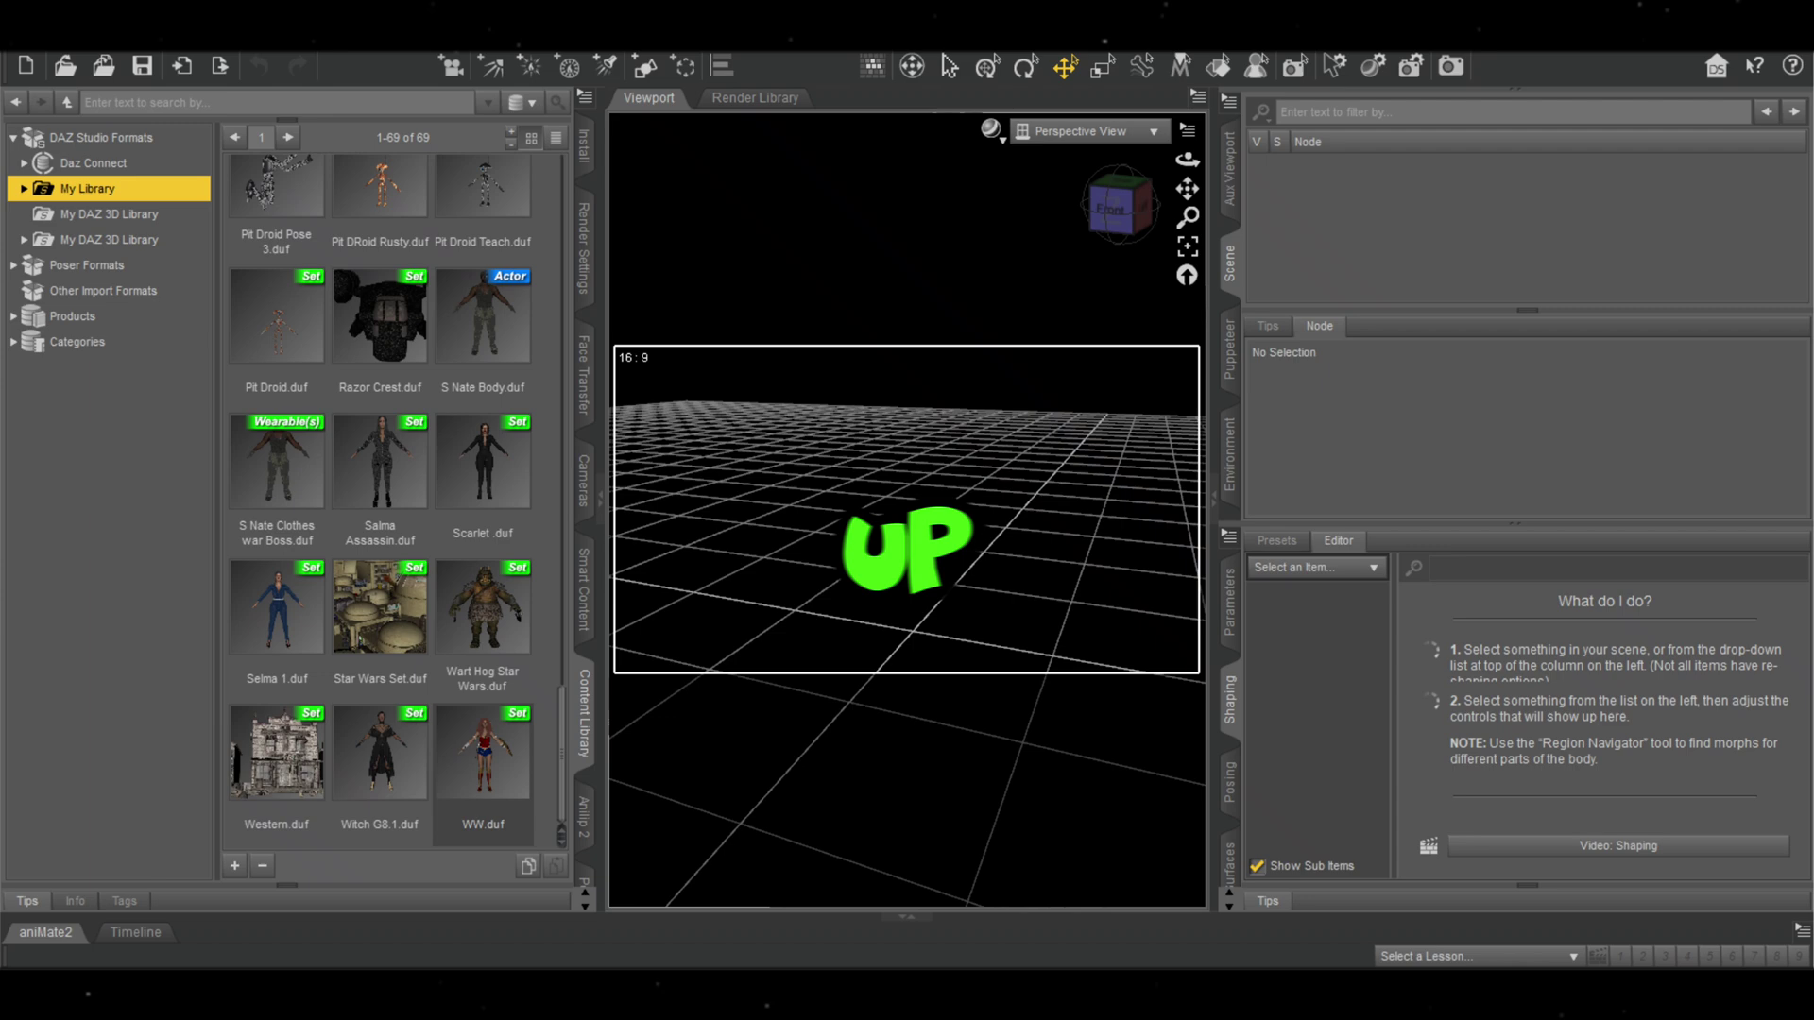
# - Open File Explorer and go to the Windows (C:) drive under This PC
pyautogui.click(416, 994)
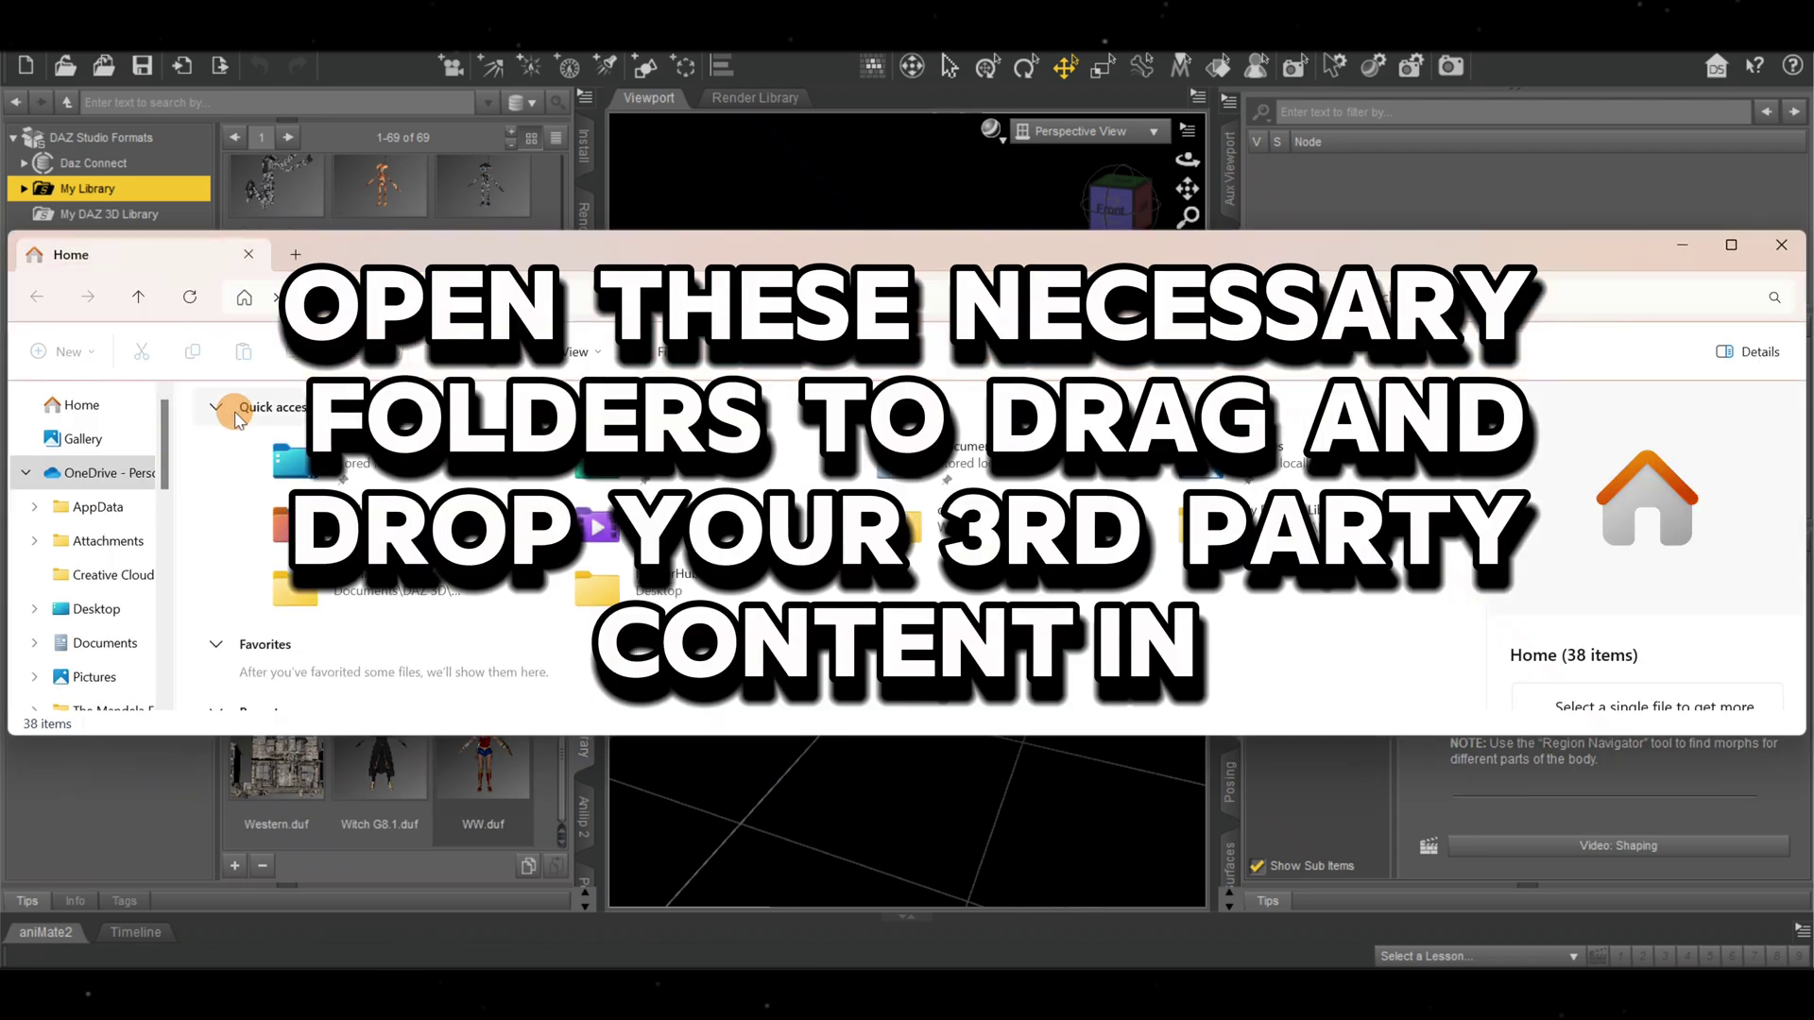
pyautogui.scroll(-5, 80, 610)
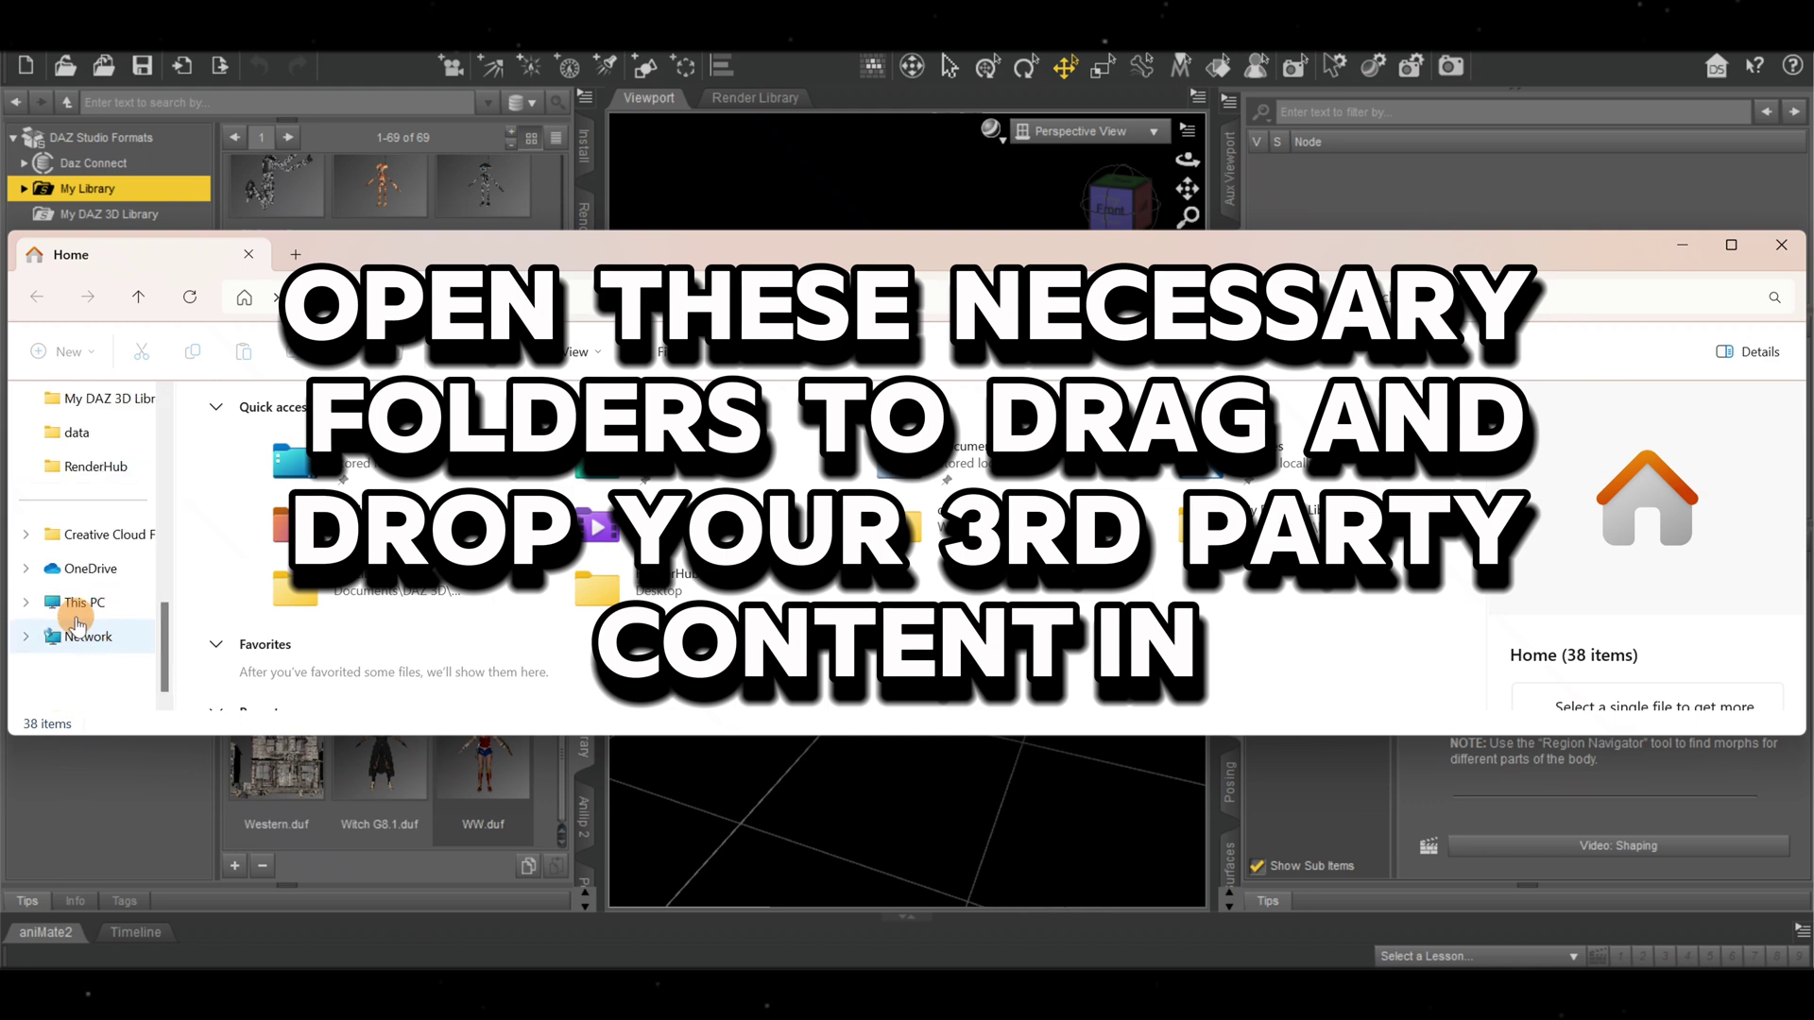
pyautogui.click(77, 606)
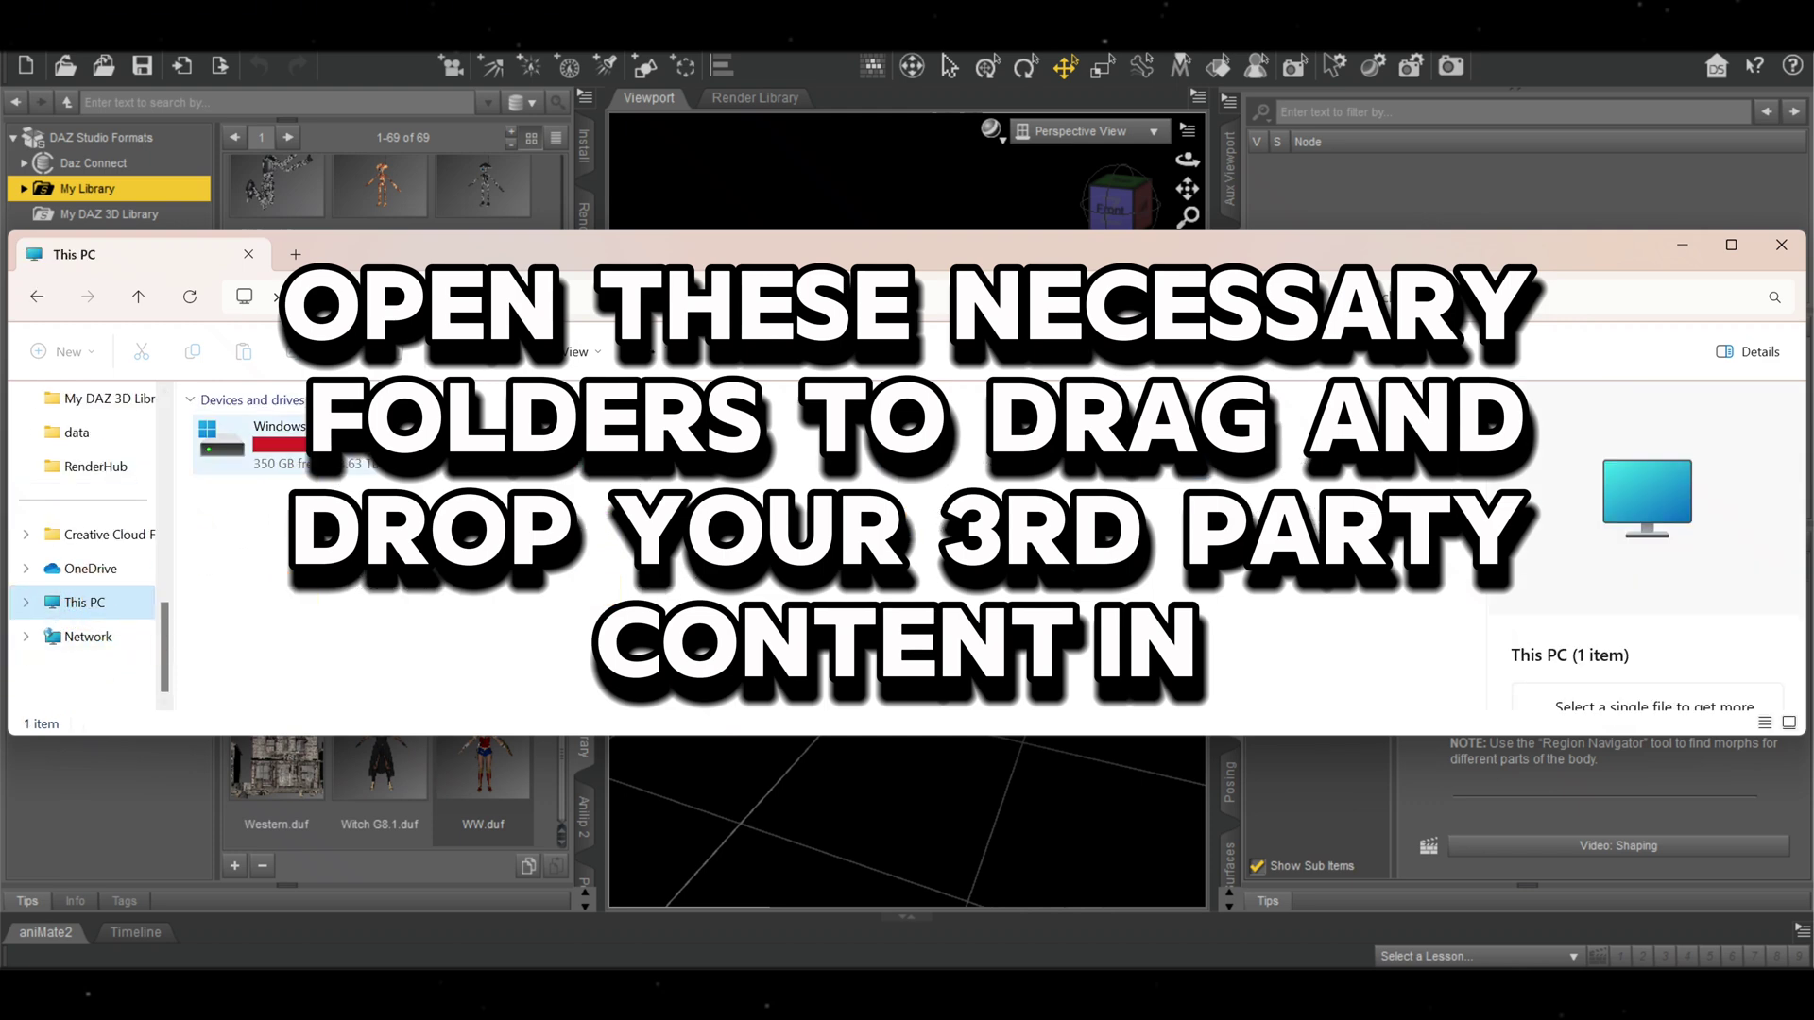
pyautogui.doubleClick(335, 444)
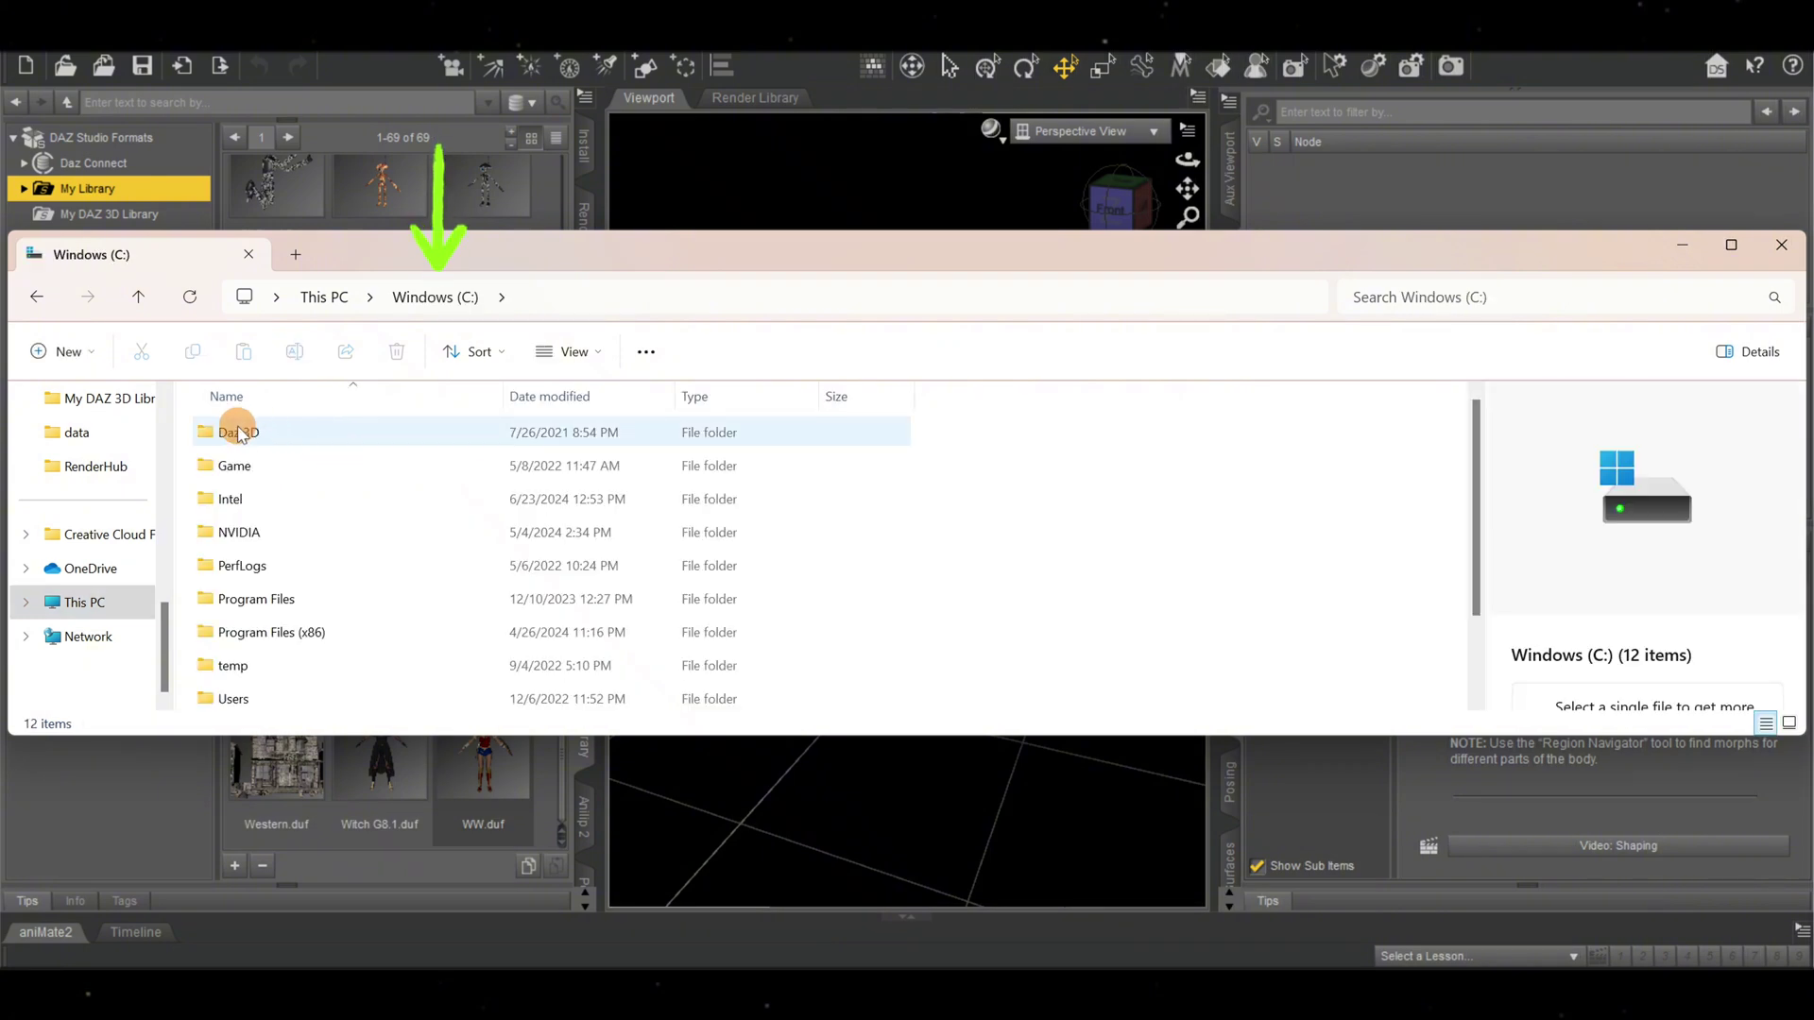
# - Browse to Daz 3D > Applications > Data > DAZ 3D > My DAZ 3D Library and look through its folders
pyautogui.doubleClick(238, 440)
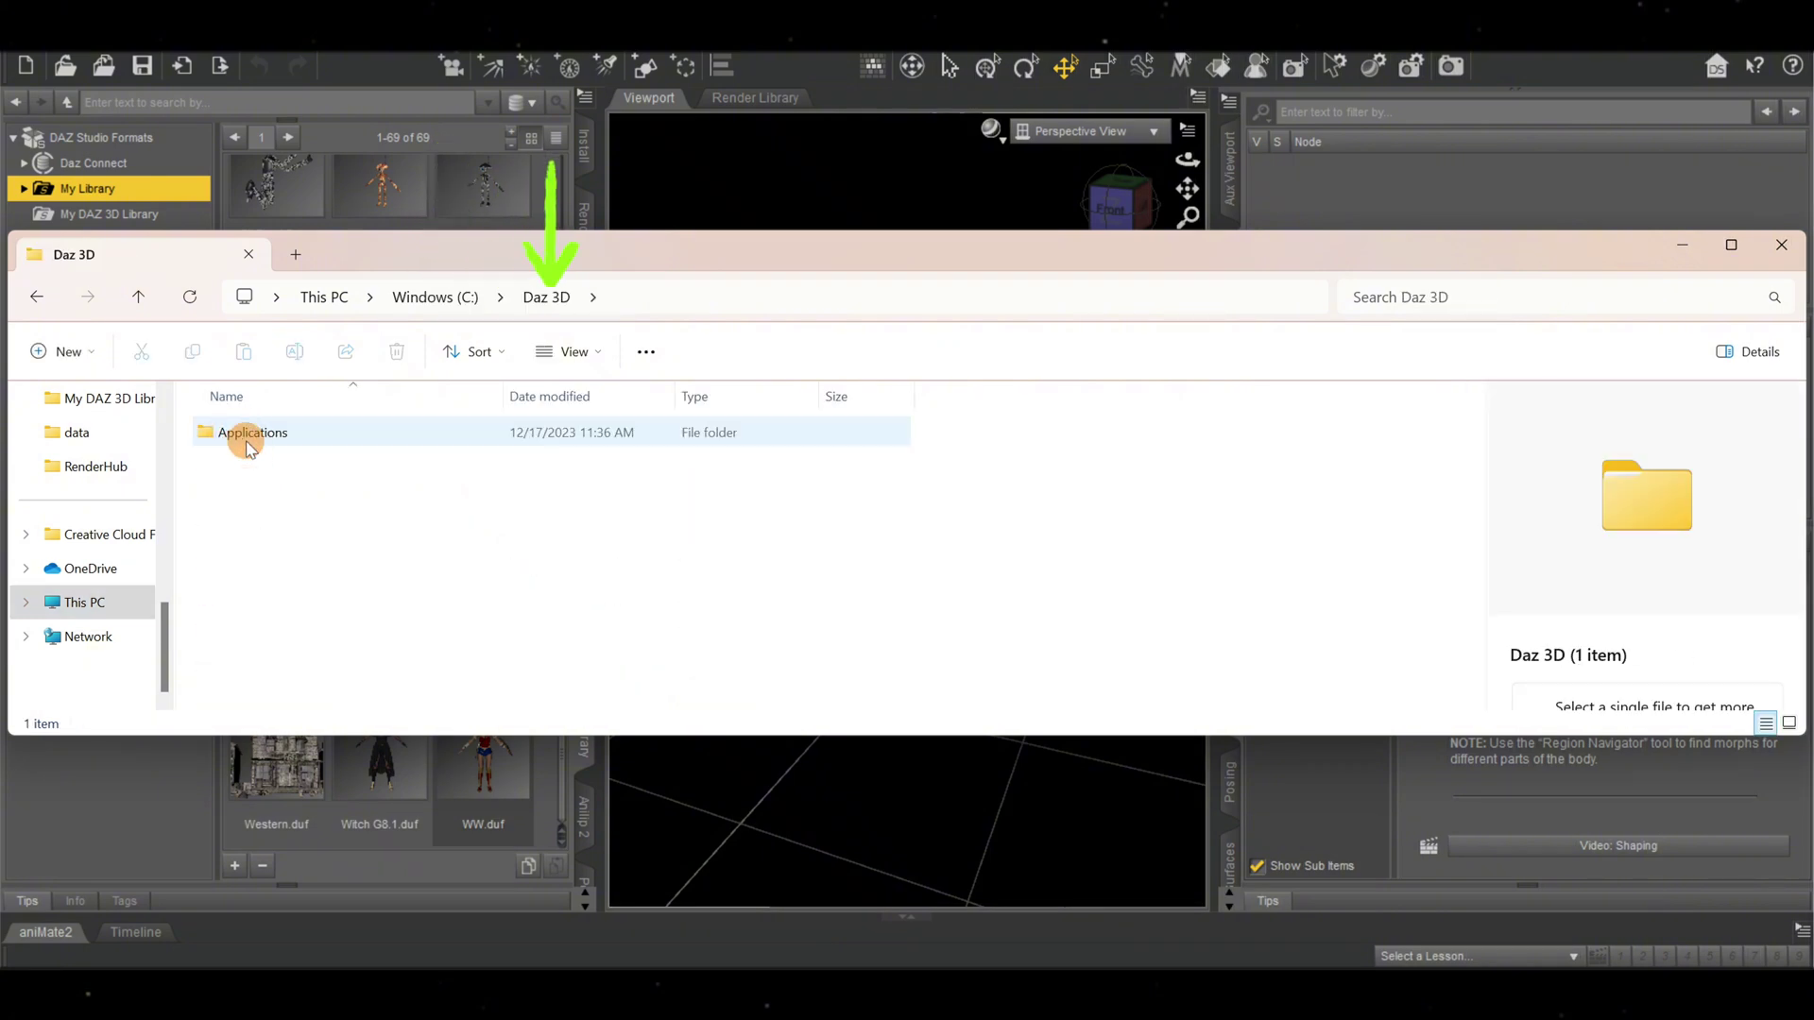
pyautogui.doubleClick(253, 432)
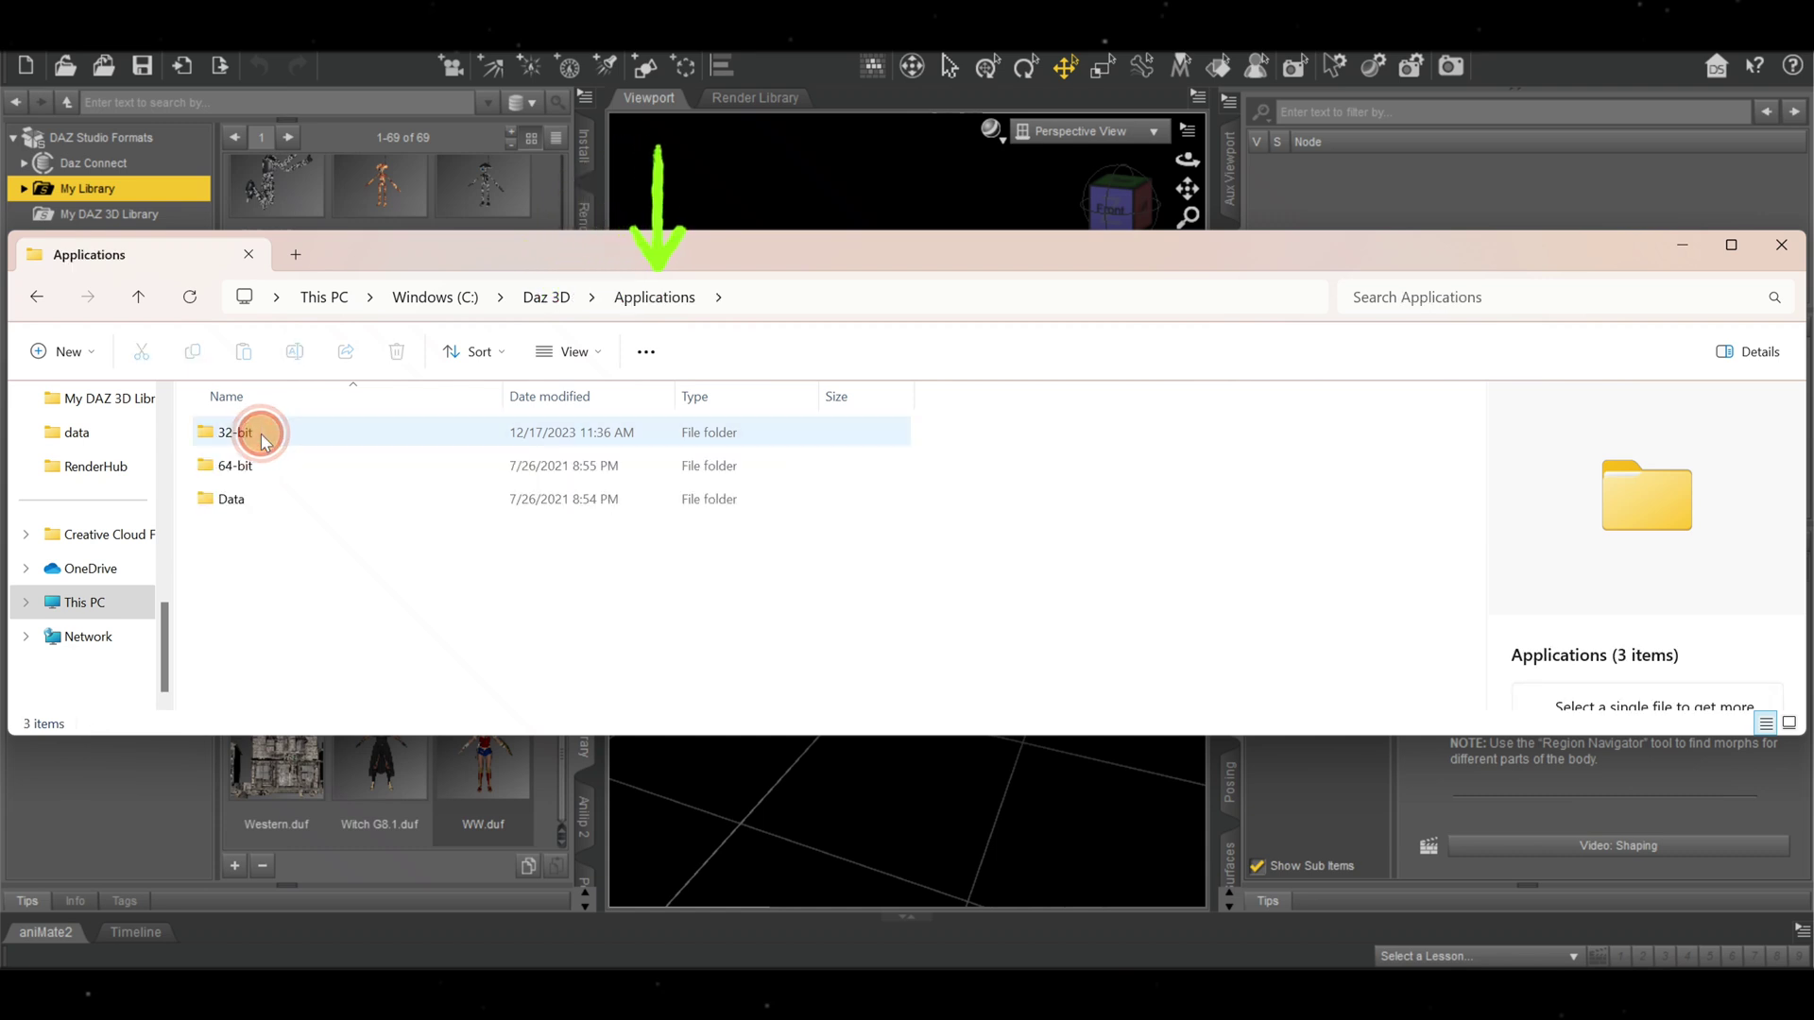
pyautogui.doubleClick(250, 502)
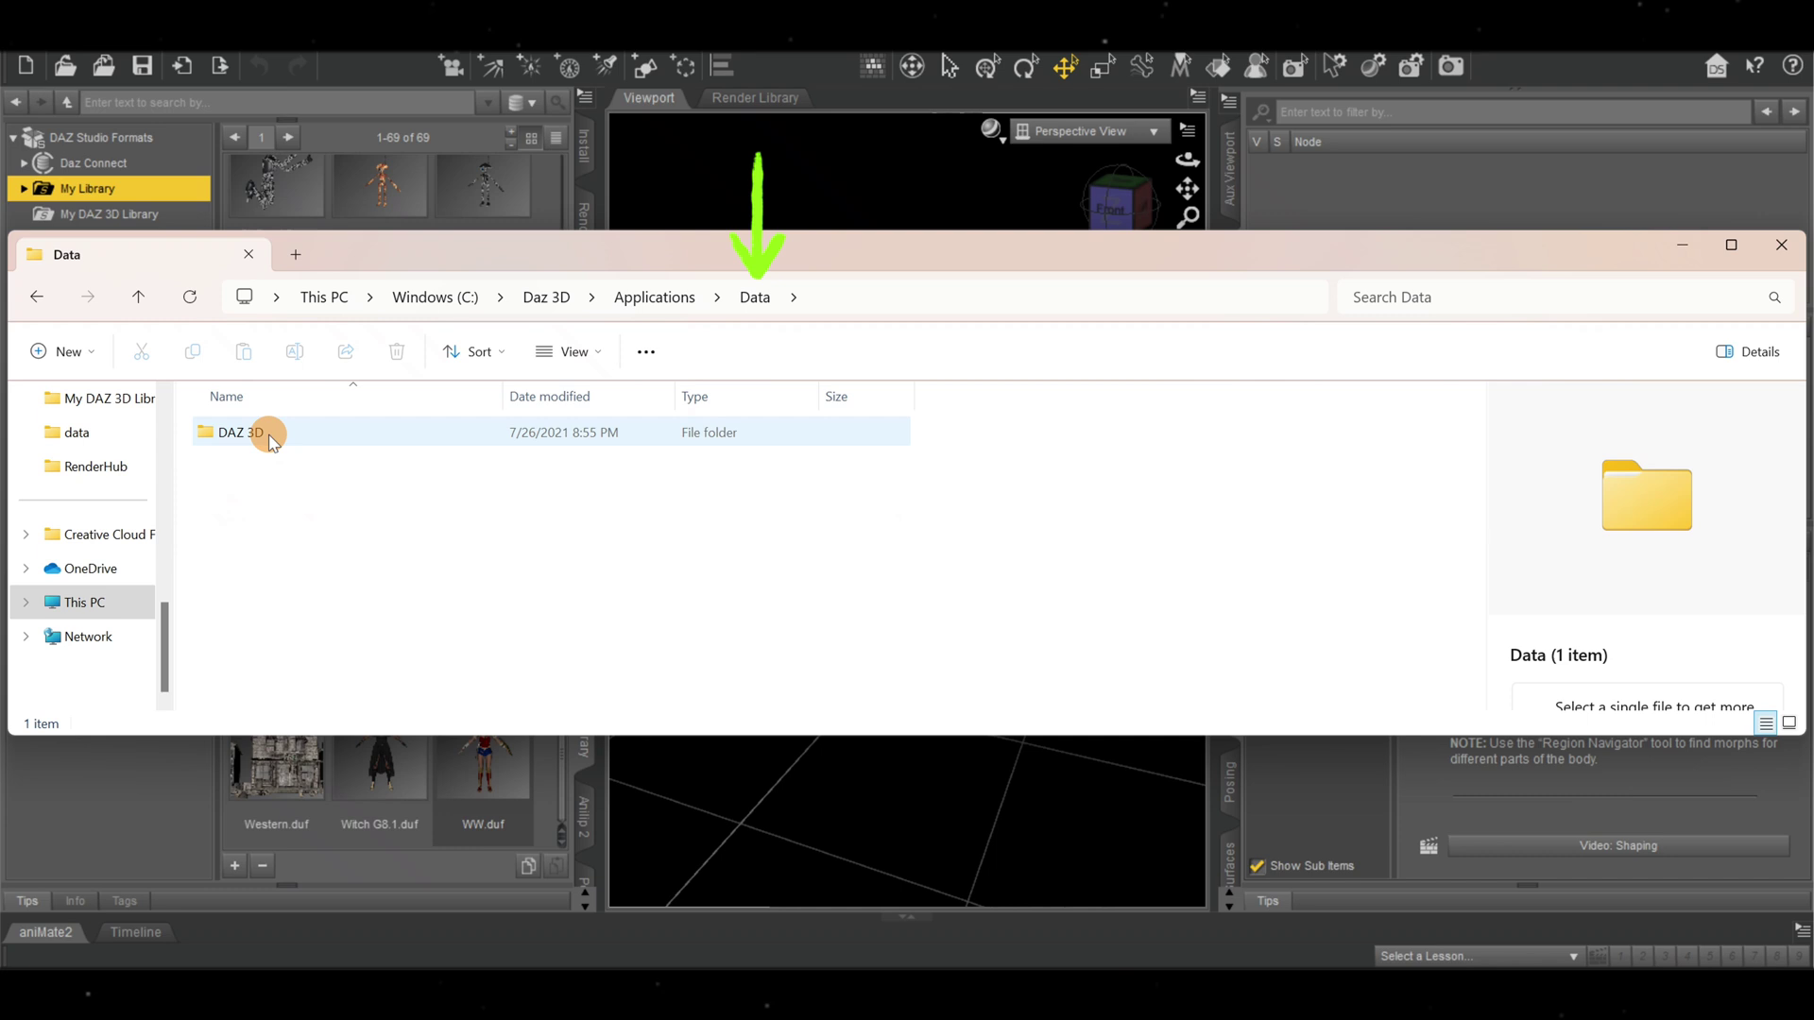
pyautogui.doubleClick(270, 434)
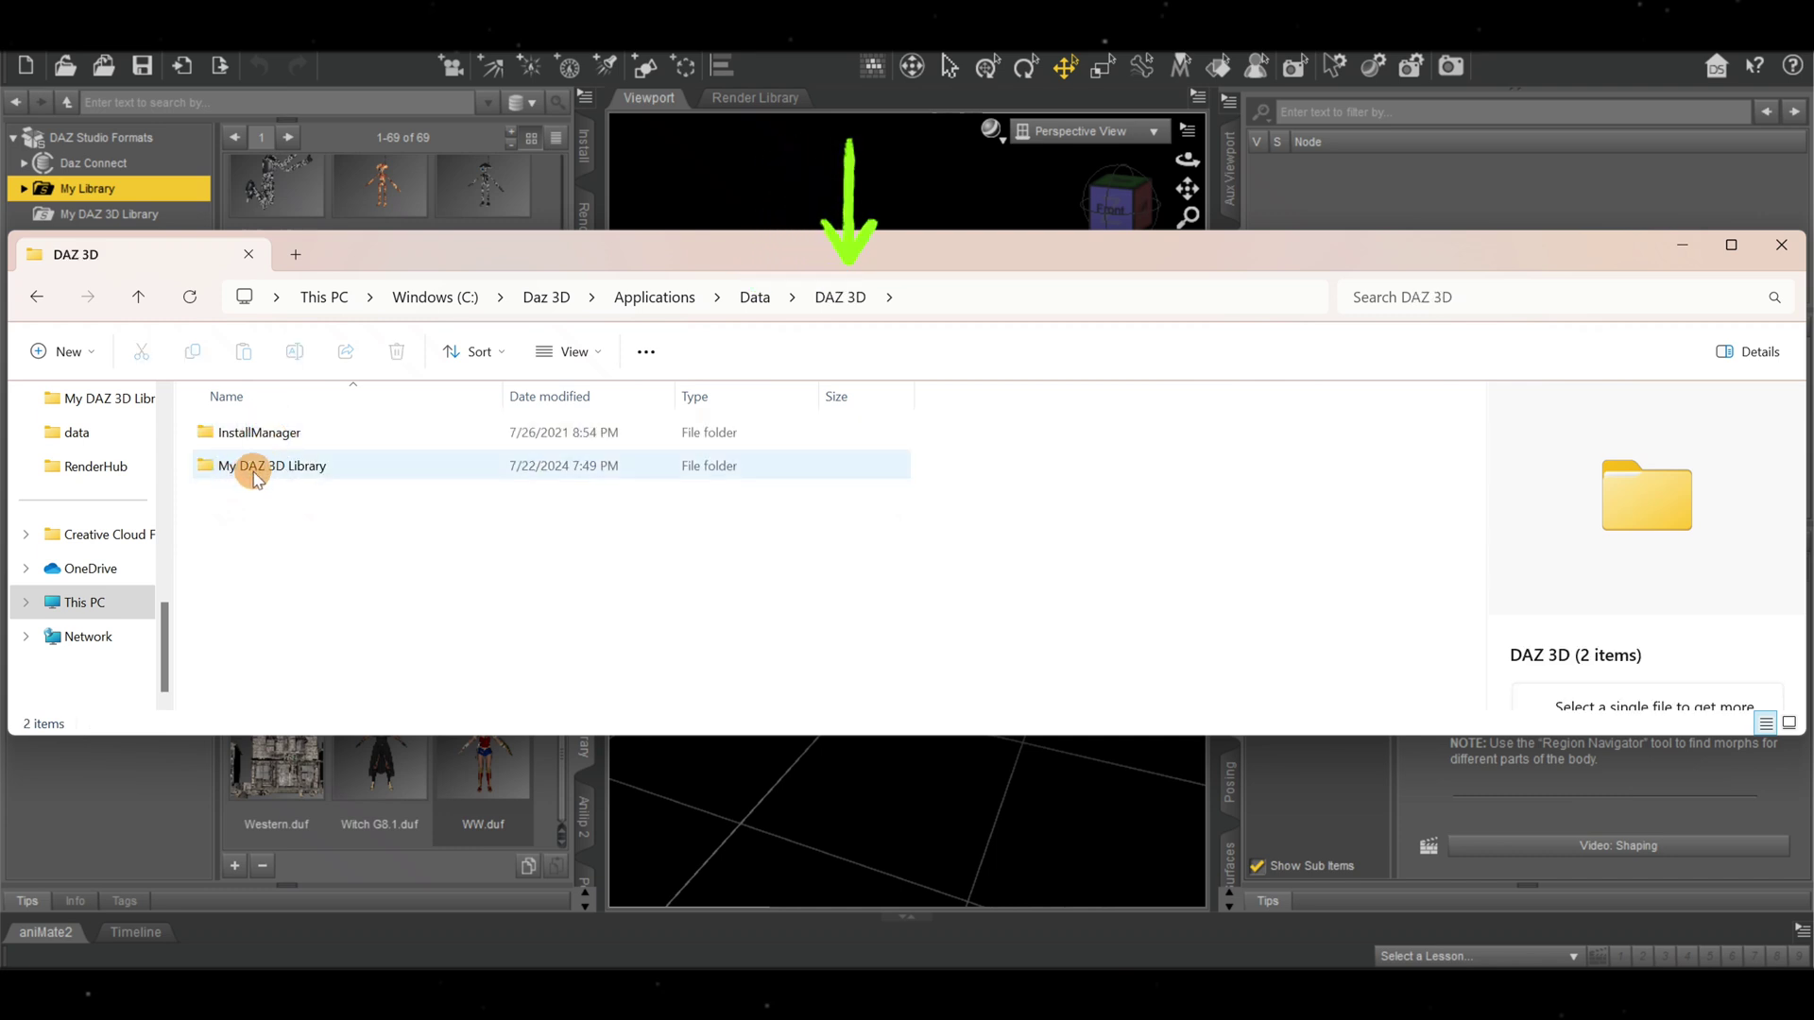
pyautogui.click(289, 473)
pyautogui.doubleClick(289, 473)
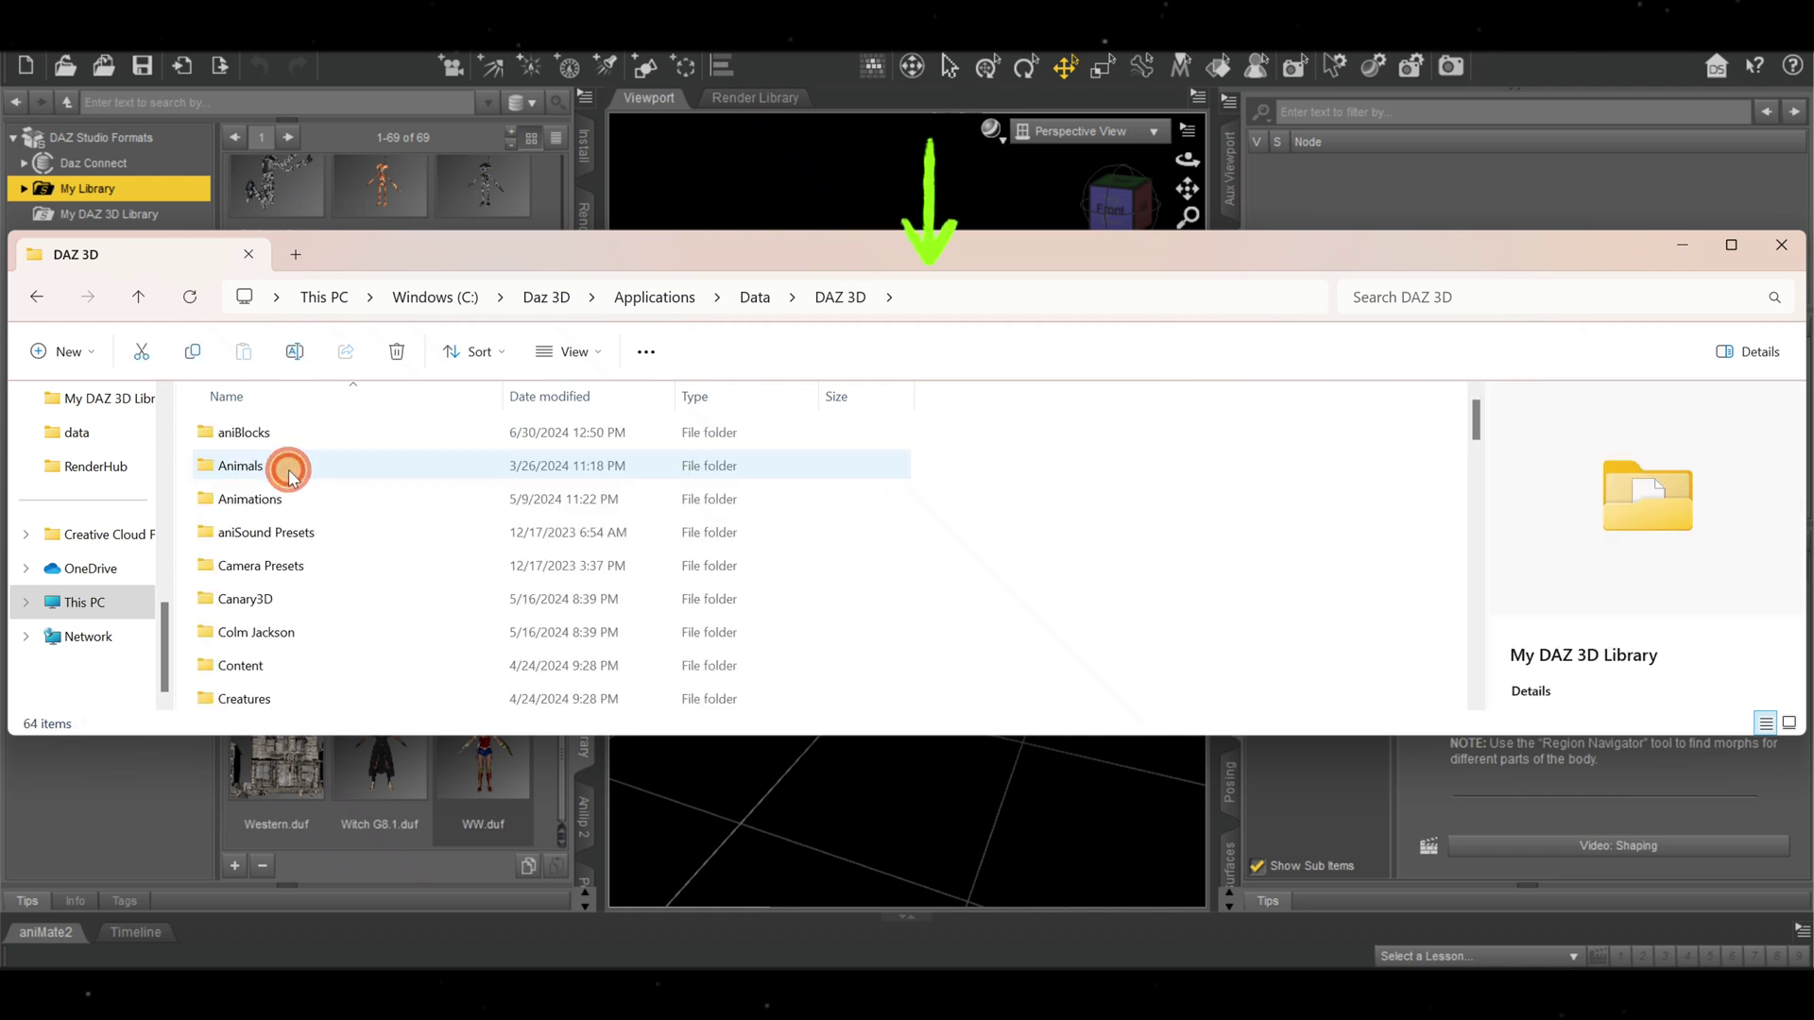
pyautogui.scroll(-2, 407, 477)
pyautogui.scroll(1, 446, 484)
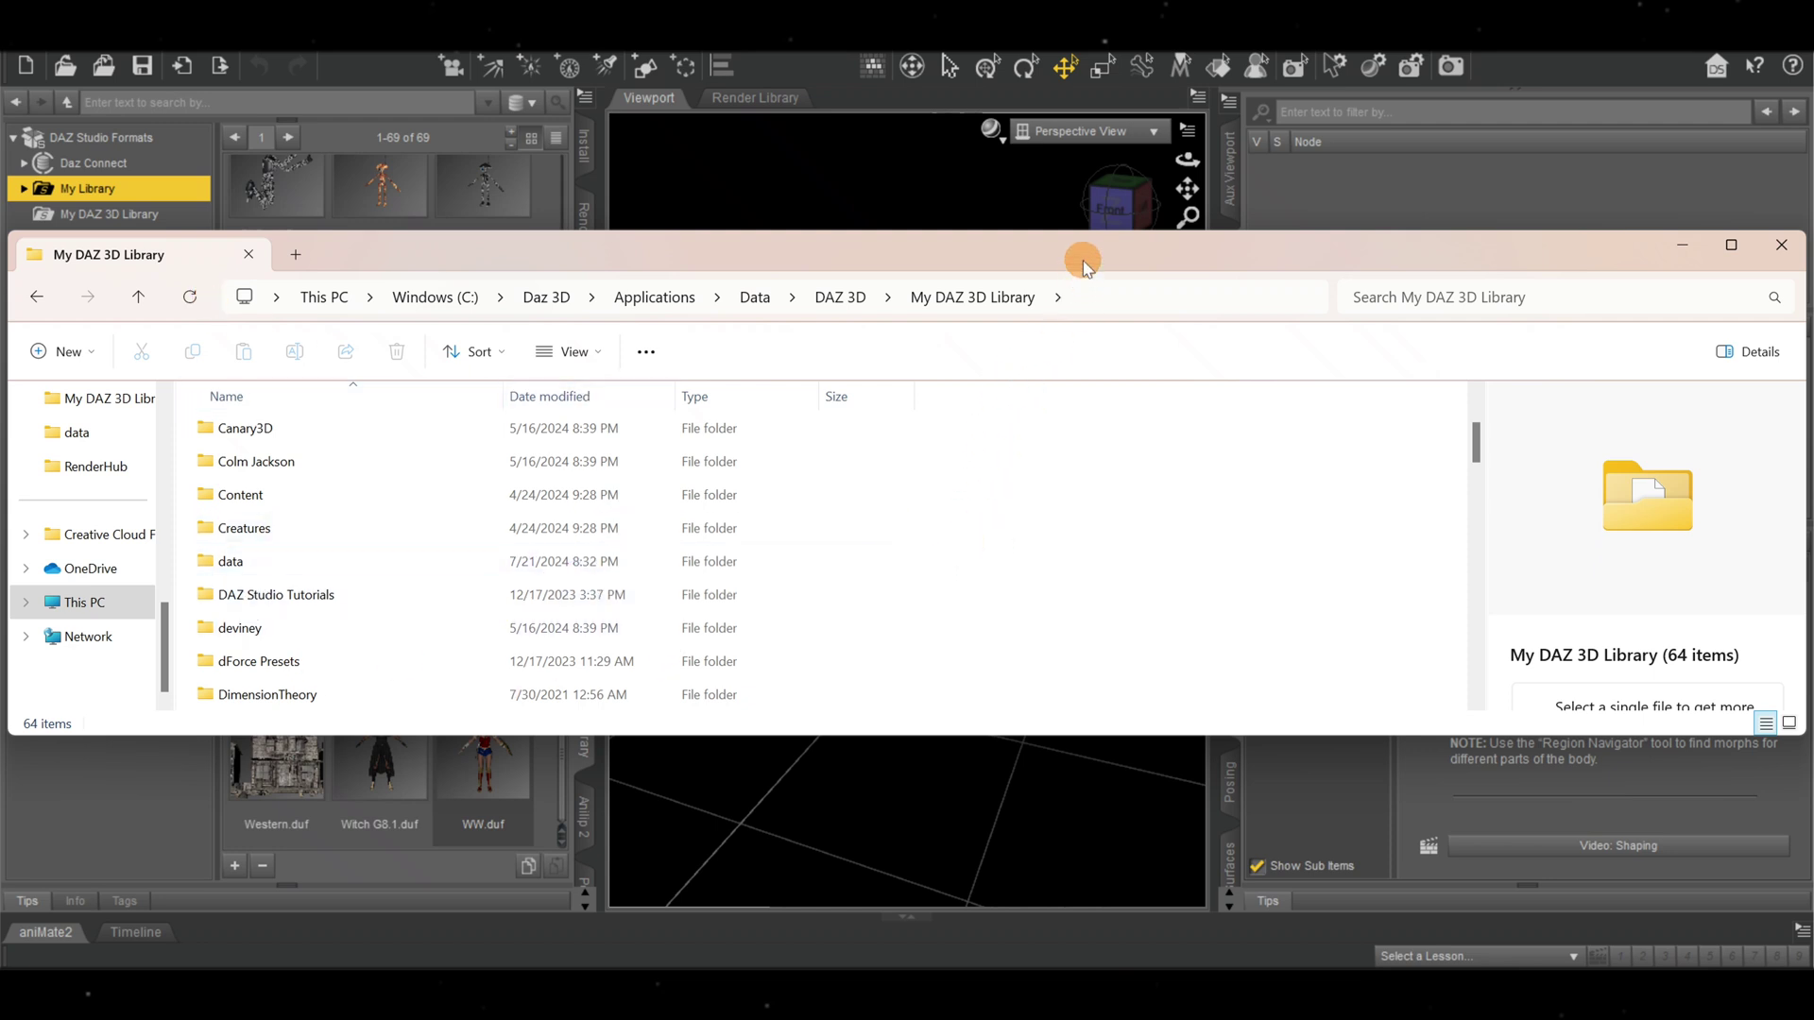
# - Show the gamorrean guard for daz3d archive alongside the library window and select its data, Figures and Runtime folders
pyautogui.moveTo(1083, 265); pyautogui.dragTo(1122, 285)
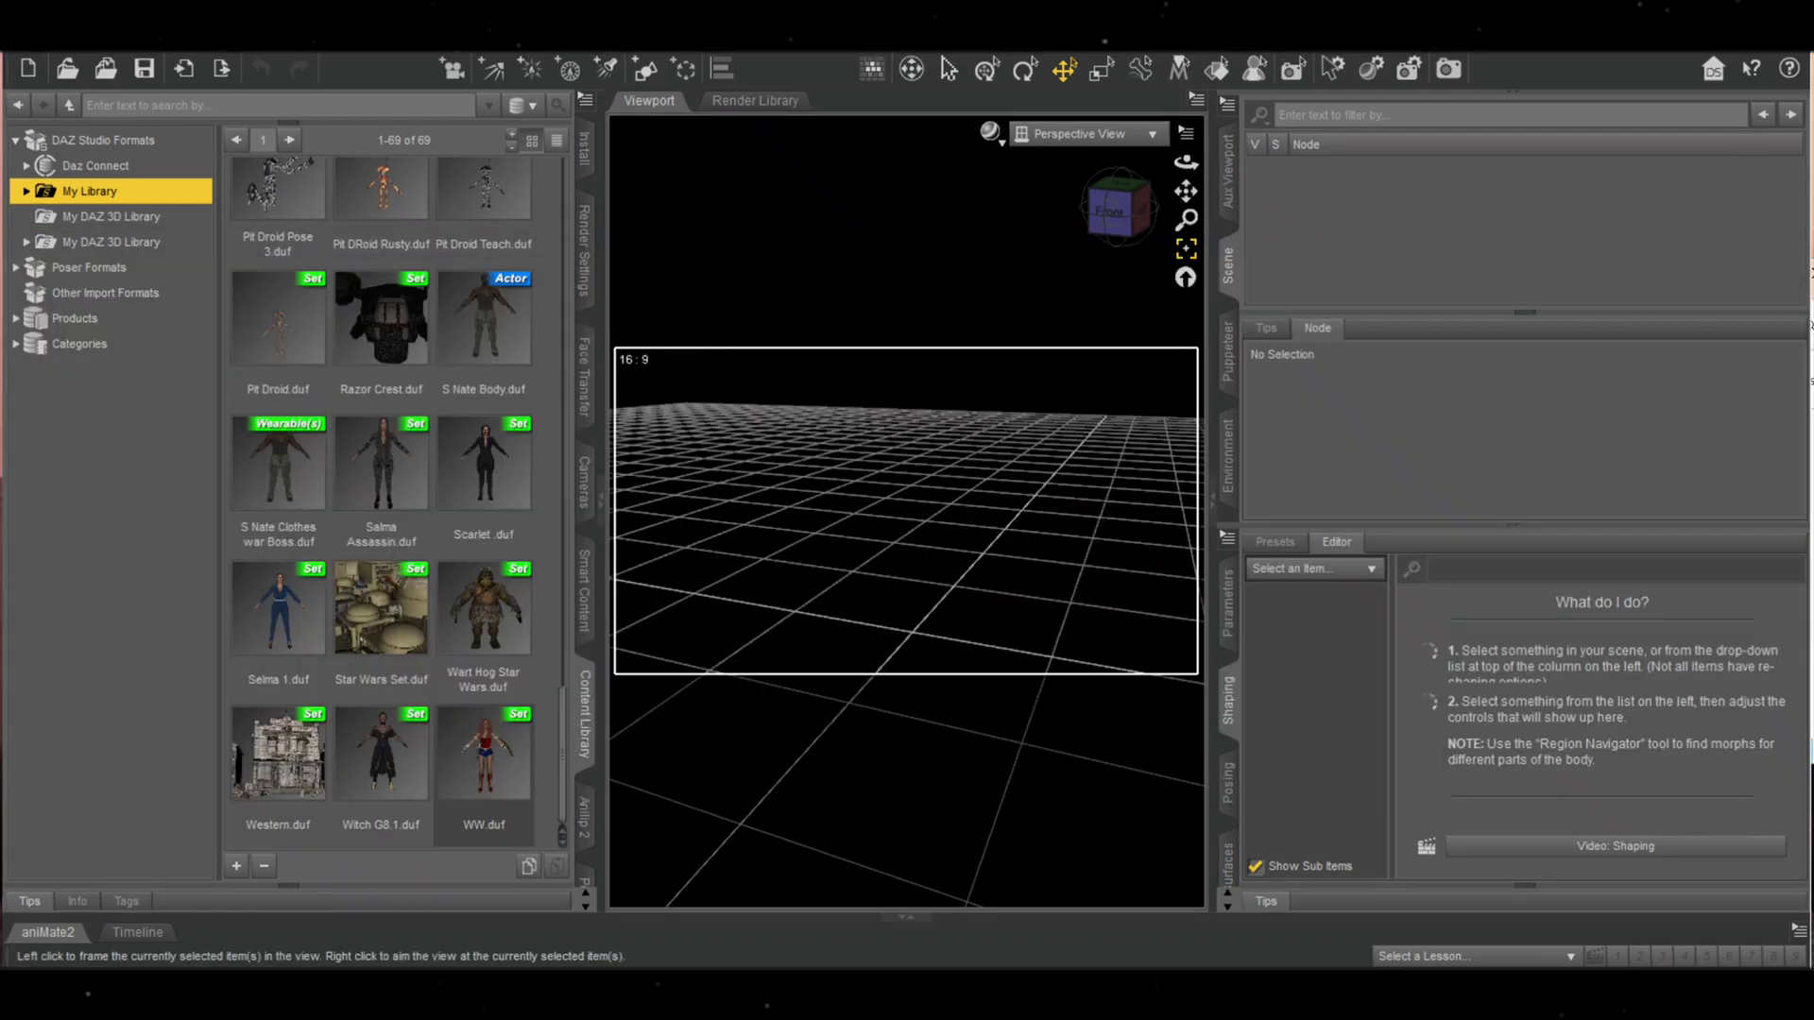
pyautogui.click(1183, 300)
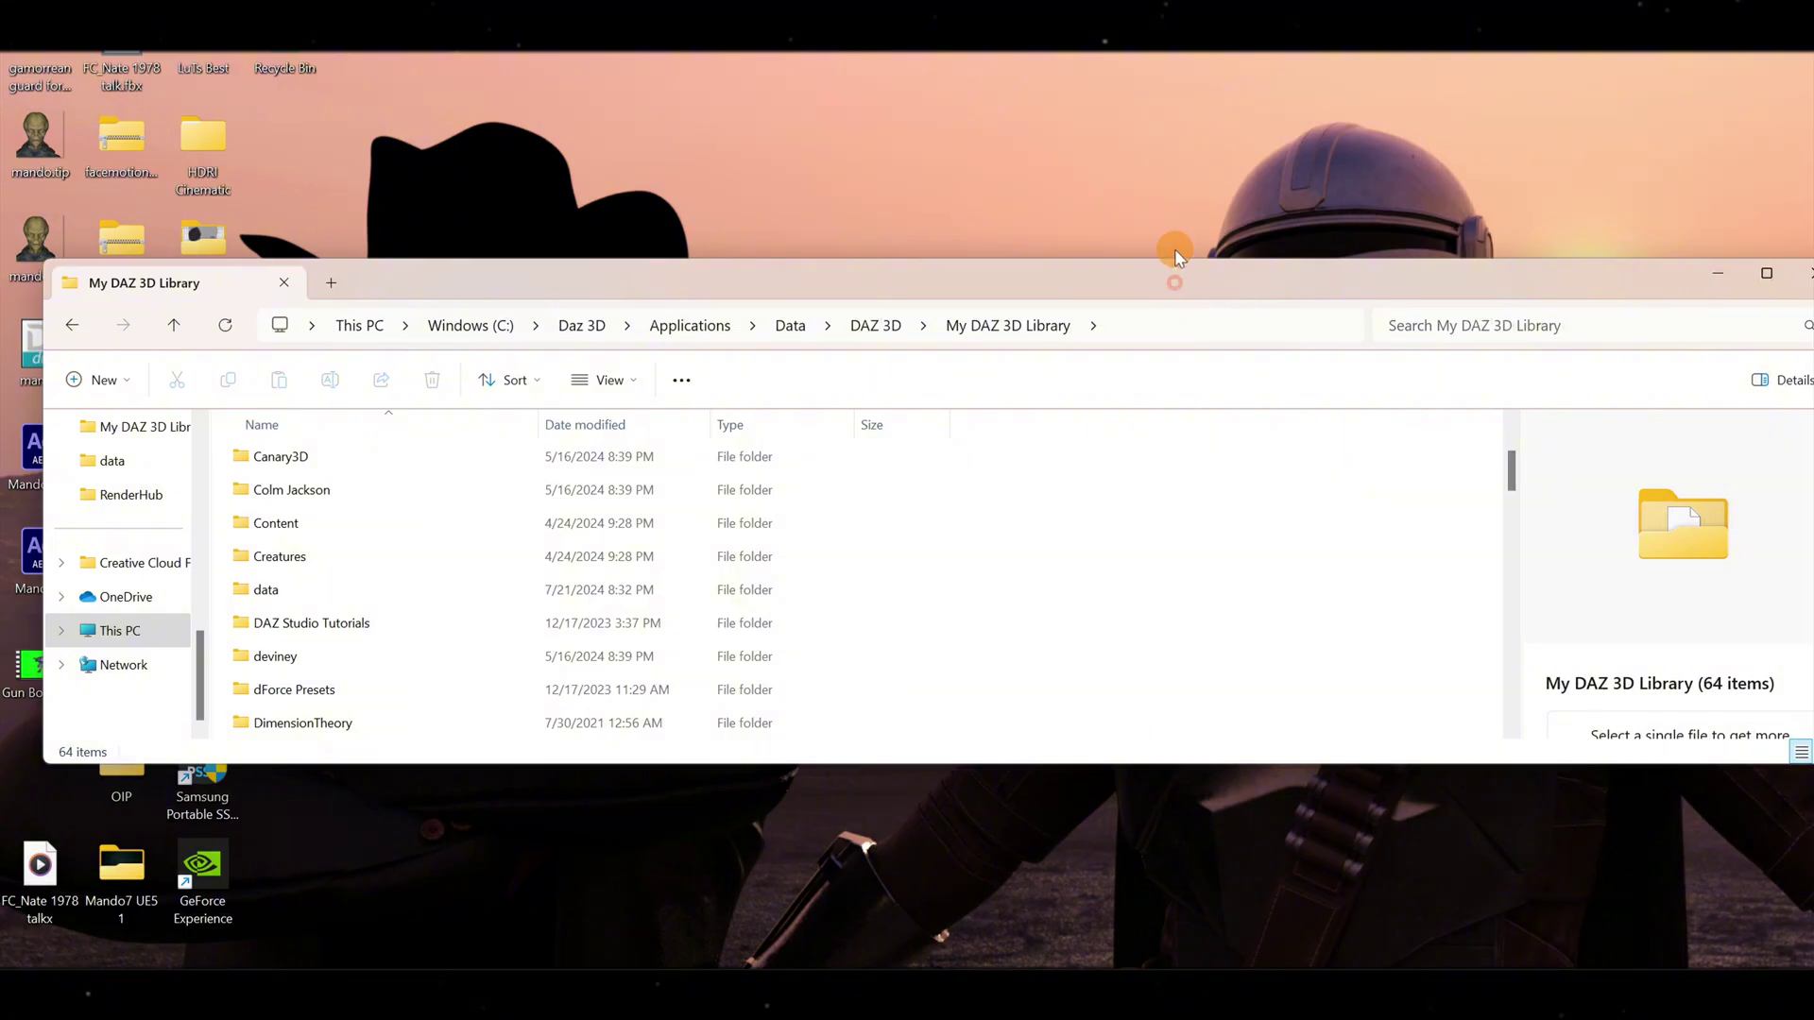
pyautogui.moveTo(1175, 248); pyautogui.dragTo(1181, 167)
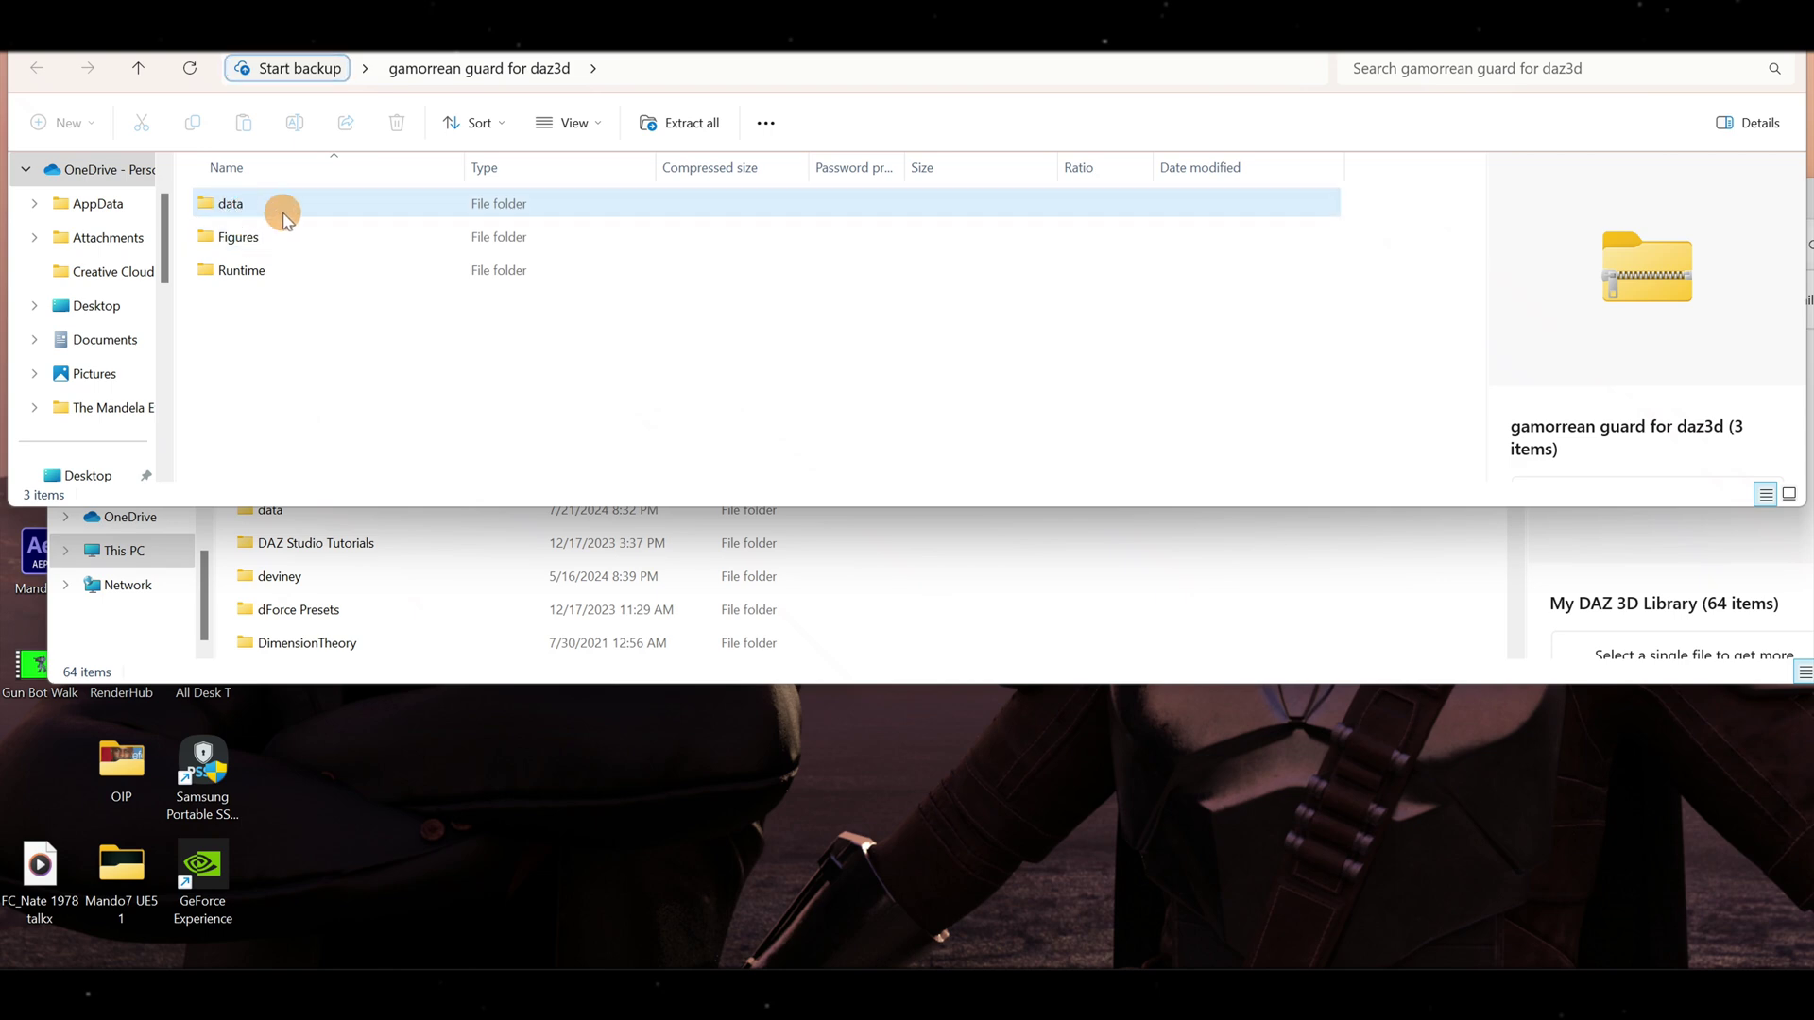
pyautogui.moveTo(253, 303); pyautogui.dragTo(251, 195)
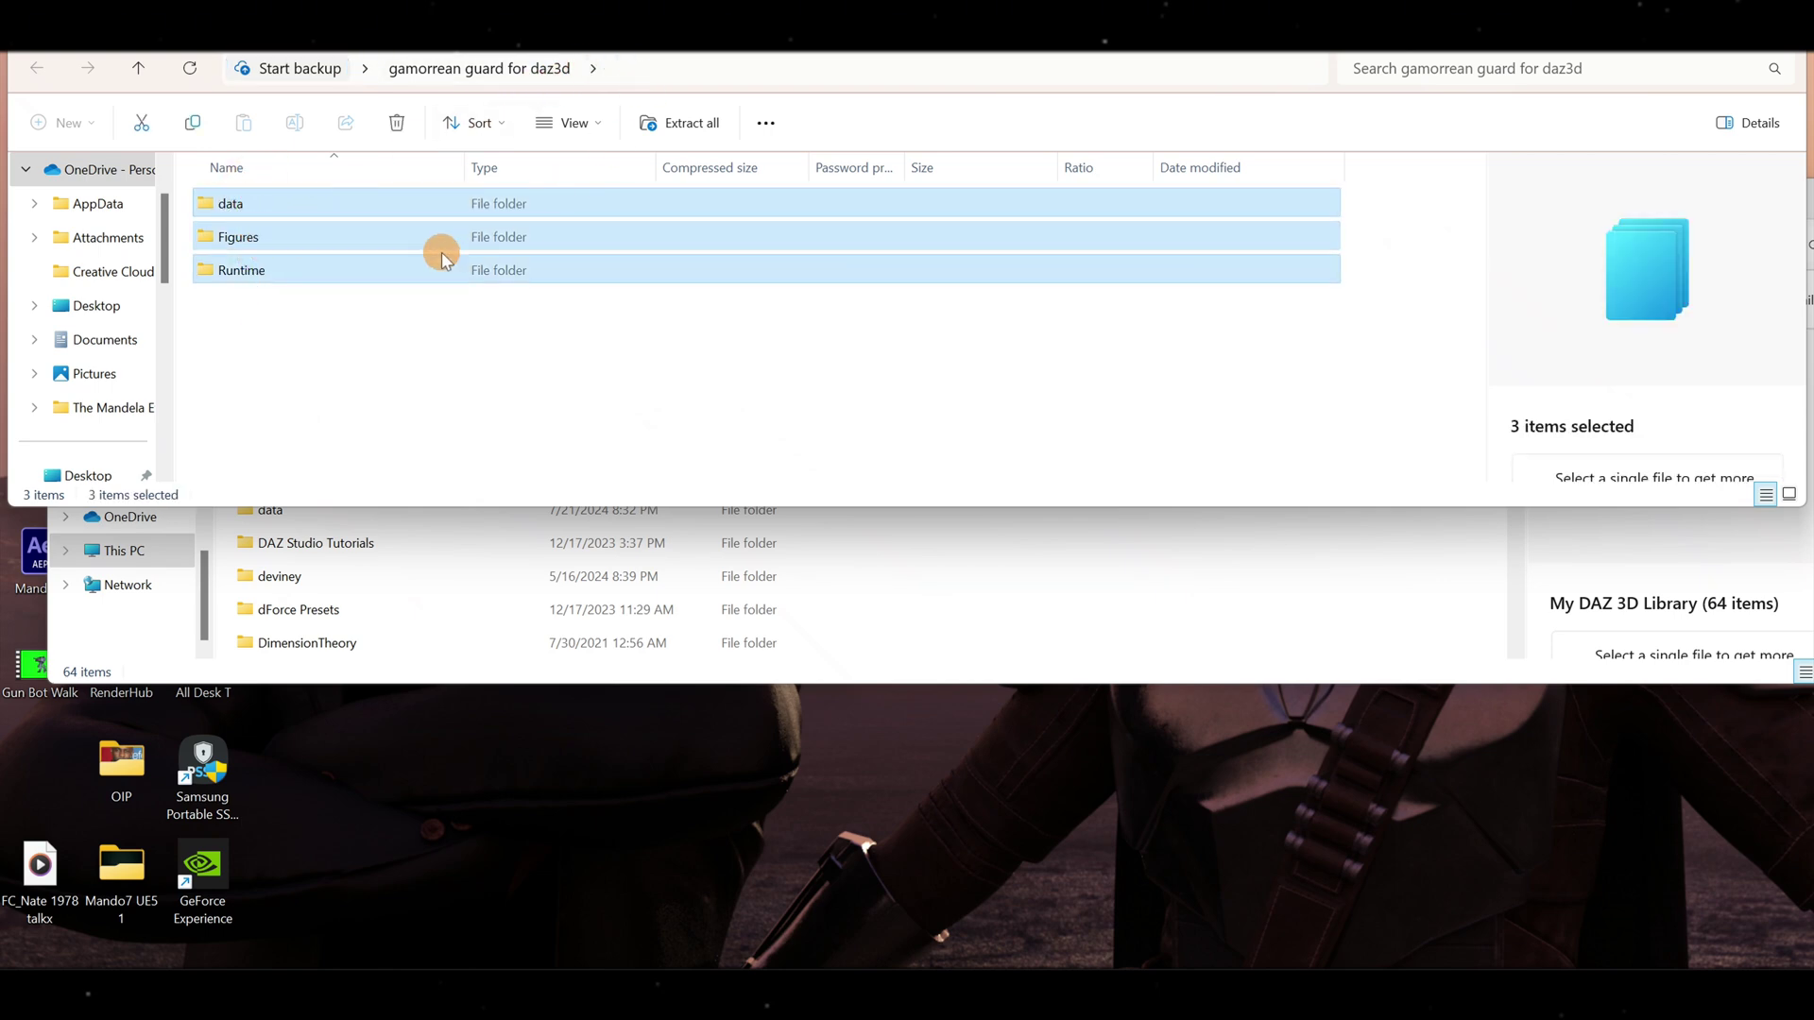
pyautogui.moveTo(423, 342); pyautogui.dragTo(308, 227)
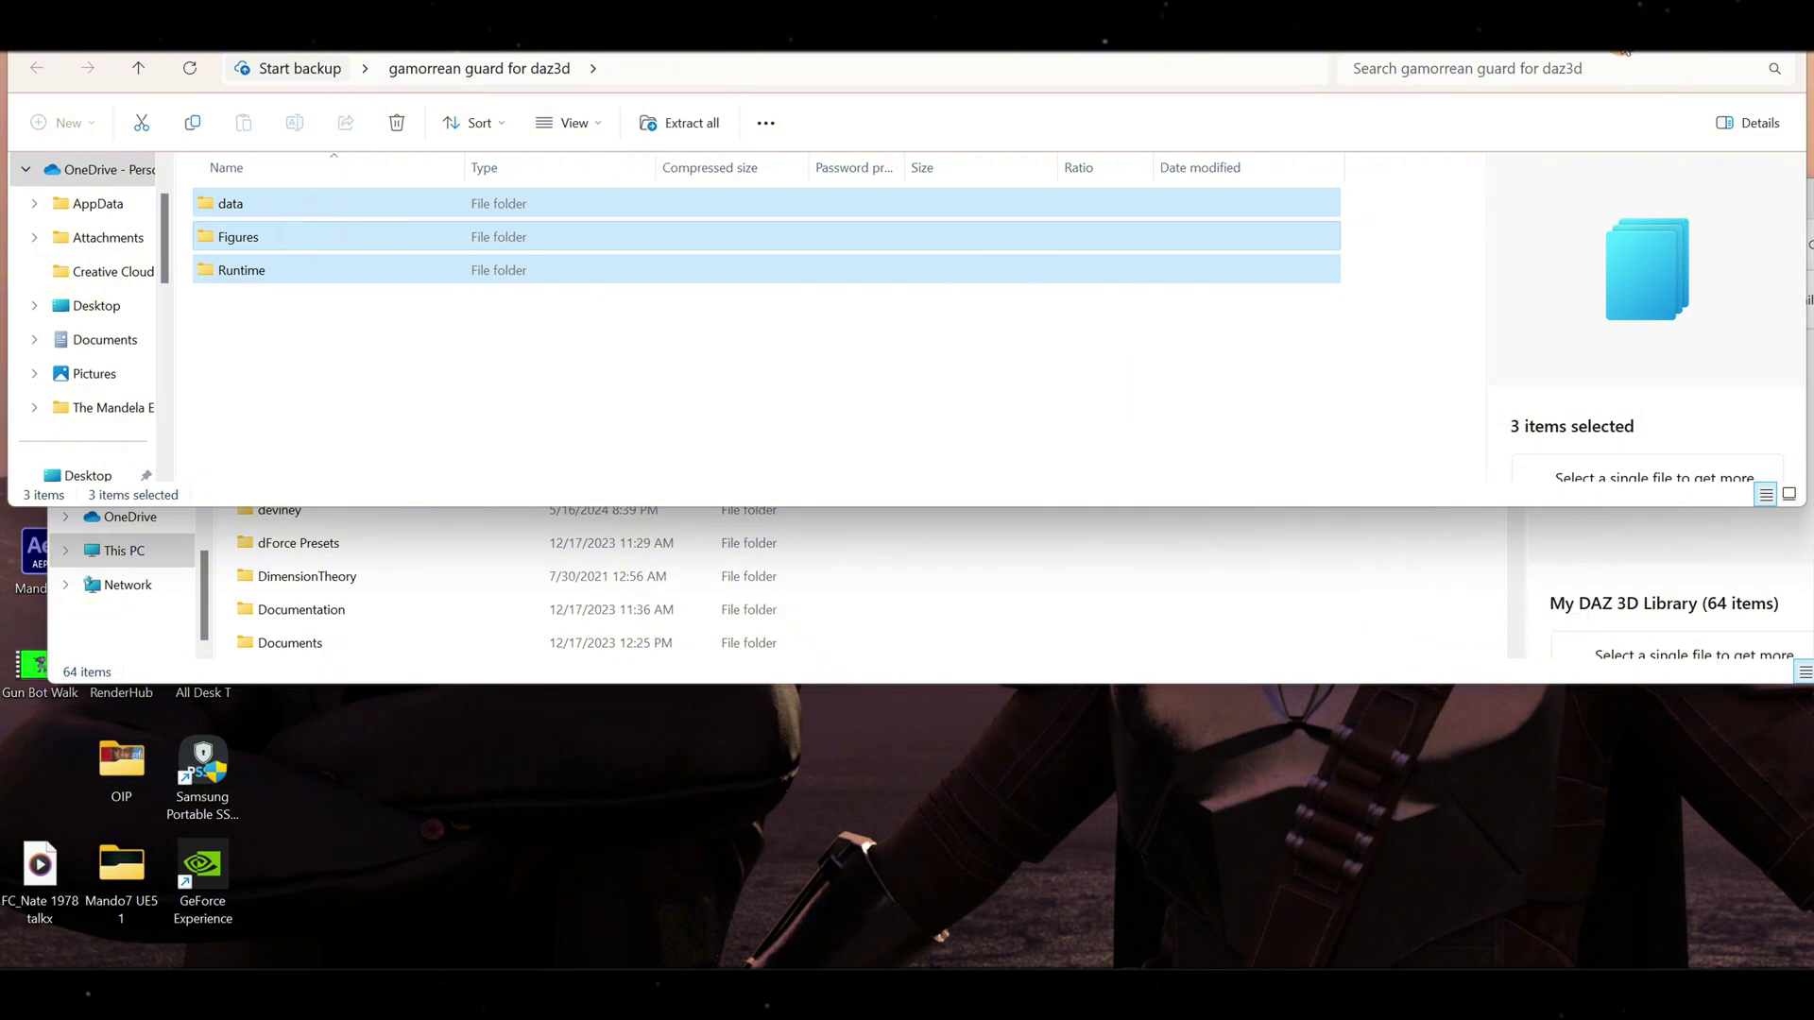
# - Put away the My DAZ 3D Library window and open Figures > Star Wars > Gamorrean Guard in the archive
pyautogui.click(1174, 587)
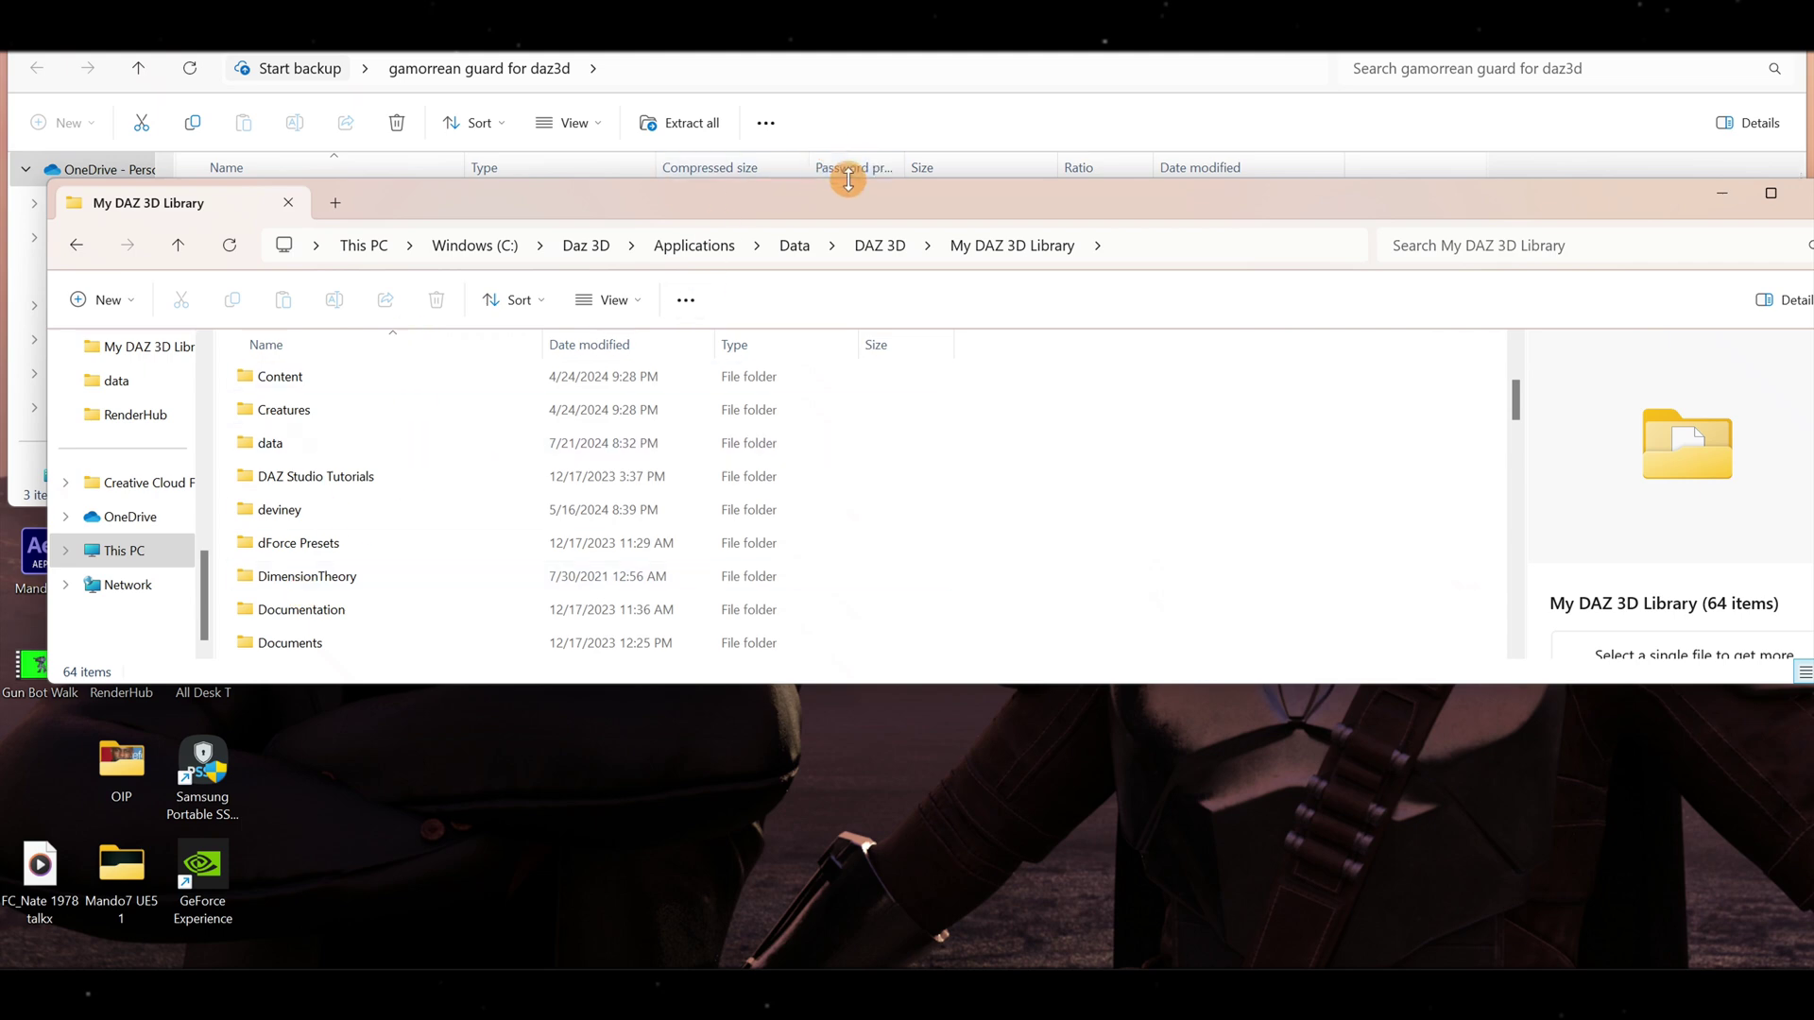
pyautogui.moveTo(839, 204); pyautogui.dragTo(931, 496)
pyautogui.click(1741, 485)
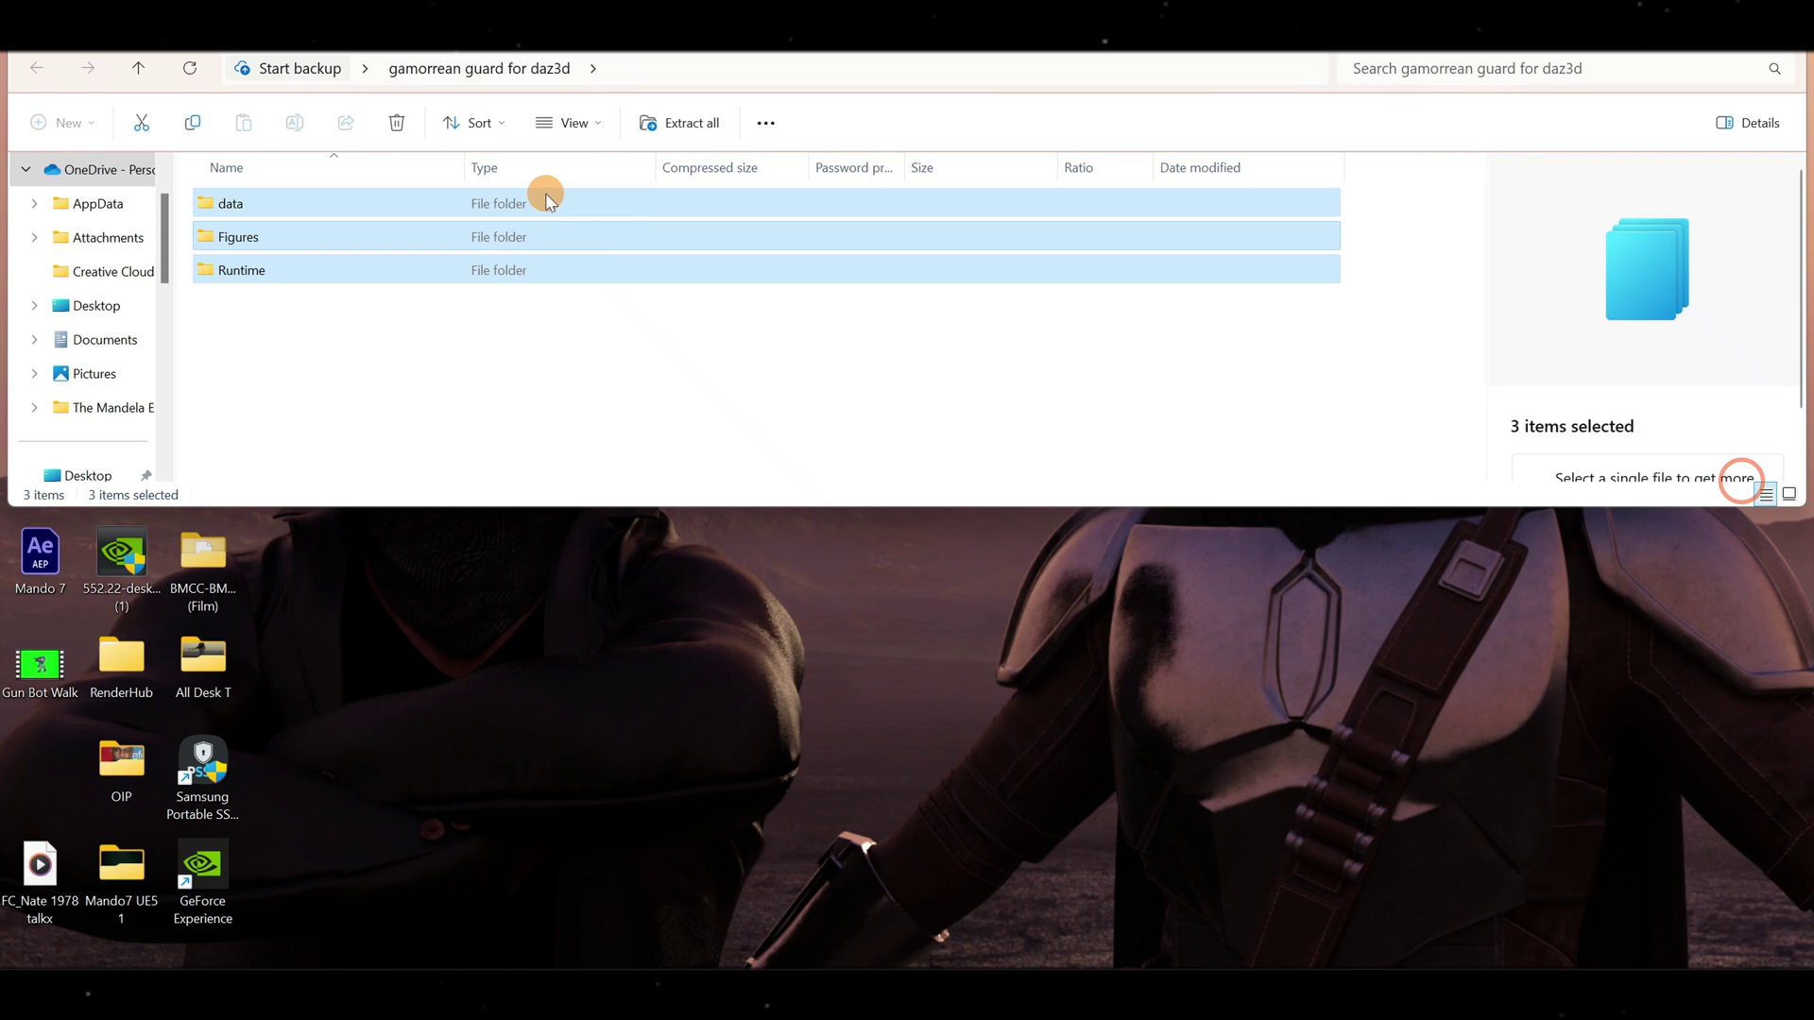
pyautogui.doubleClick(257, 240)
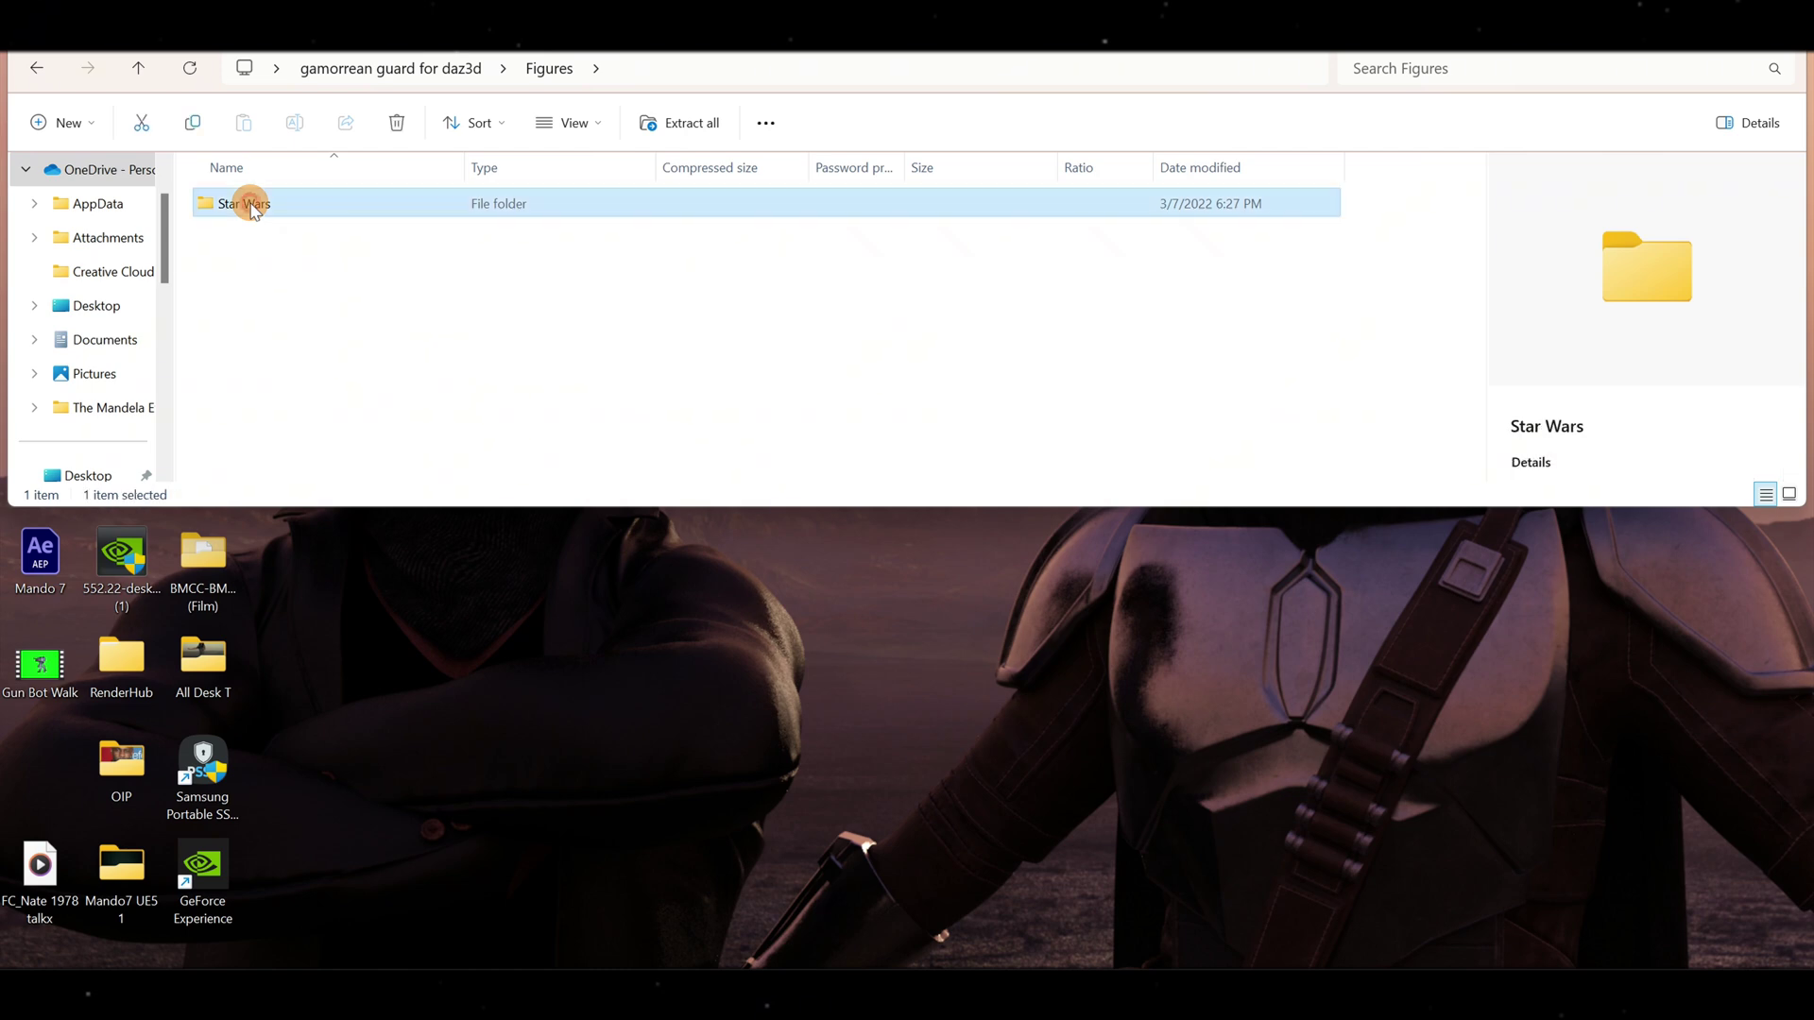
pyautogui.doubleClick(251, 205)
pyautogui.doubleClick(261, 203)
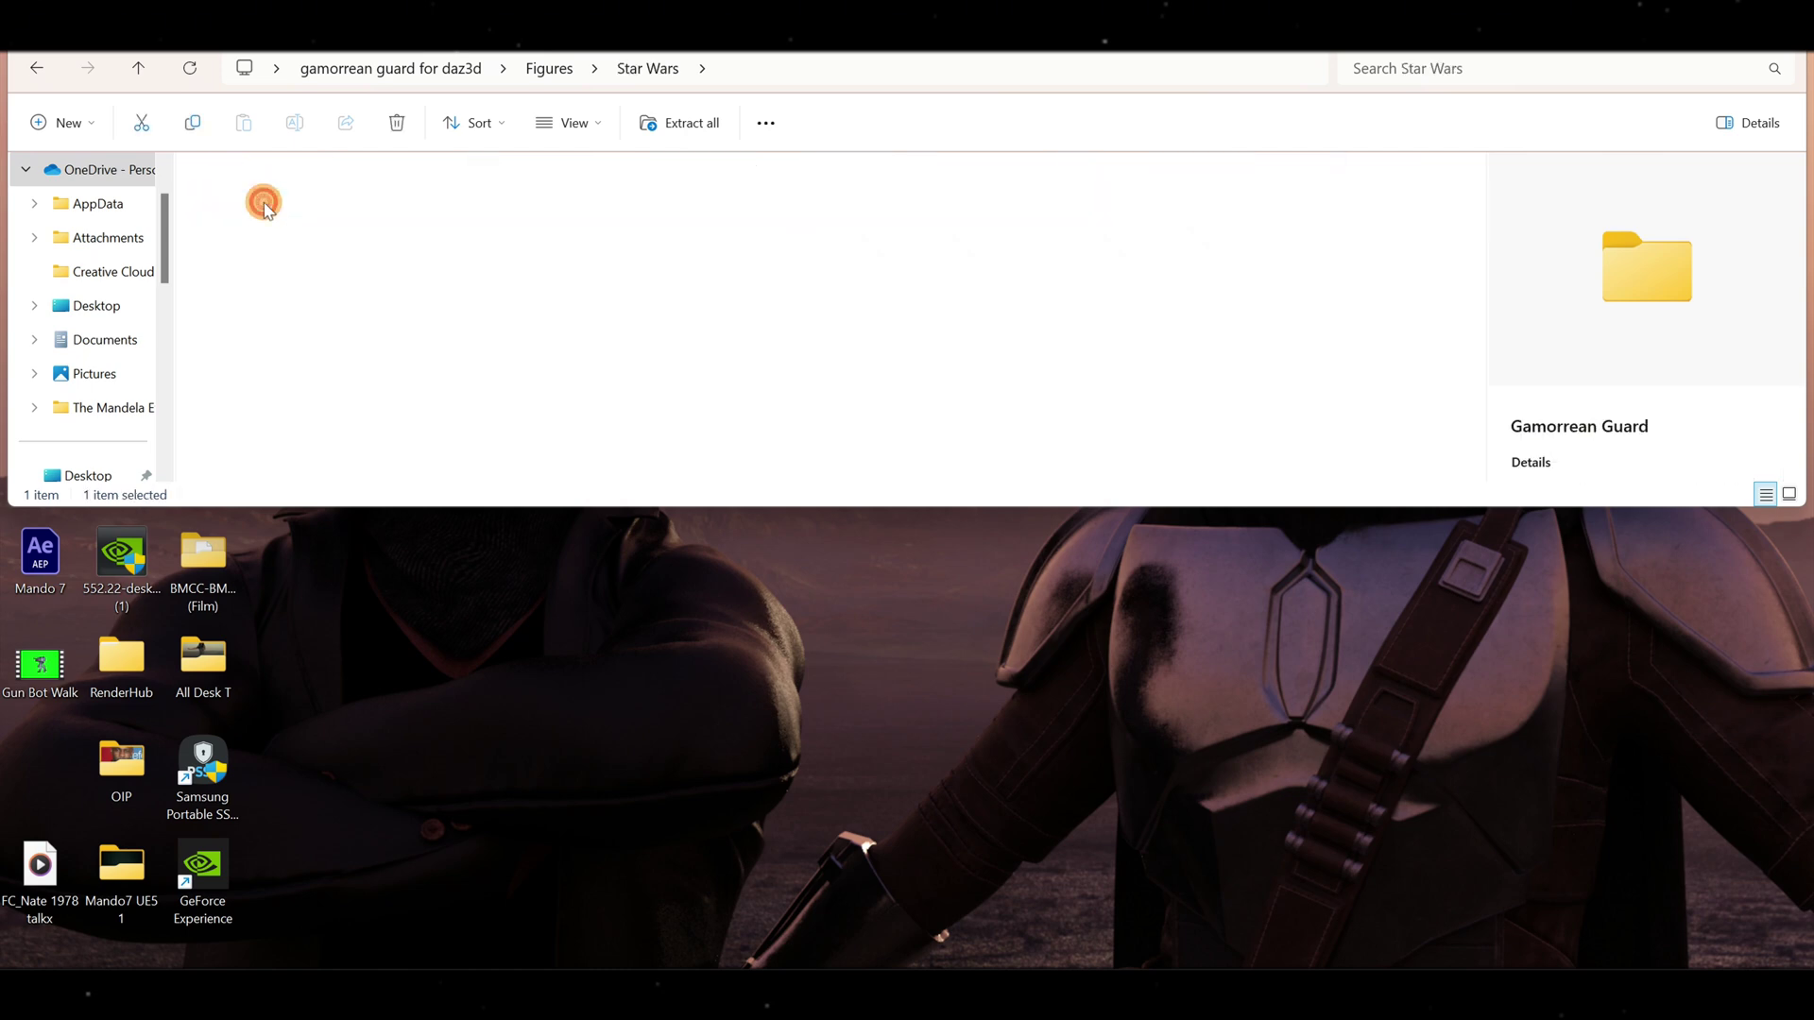
# - Switch to DAZ Studio, shrink its window beside the archive, and load the Gamorrean Guard DSON file into the scene
pyautogui.click(766, 974)
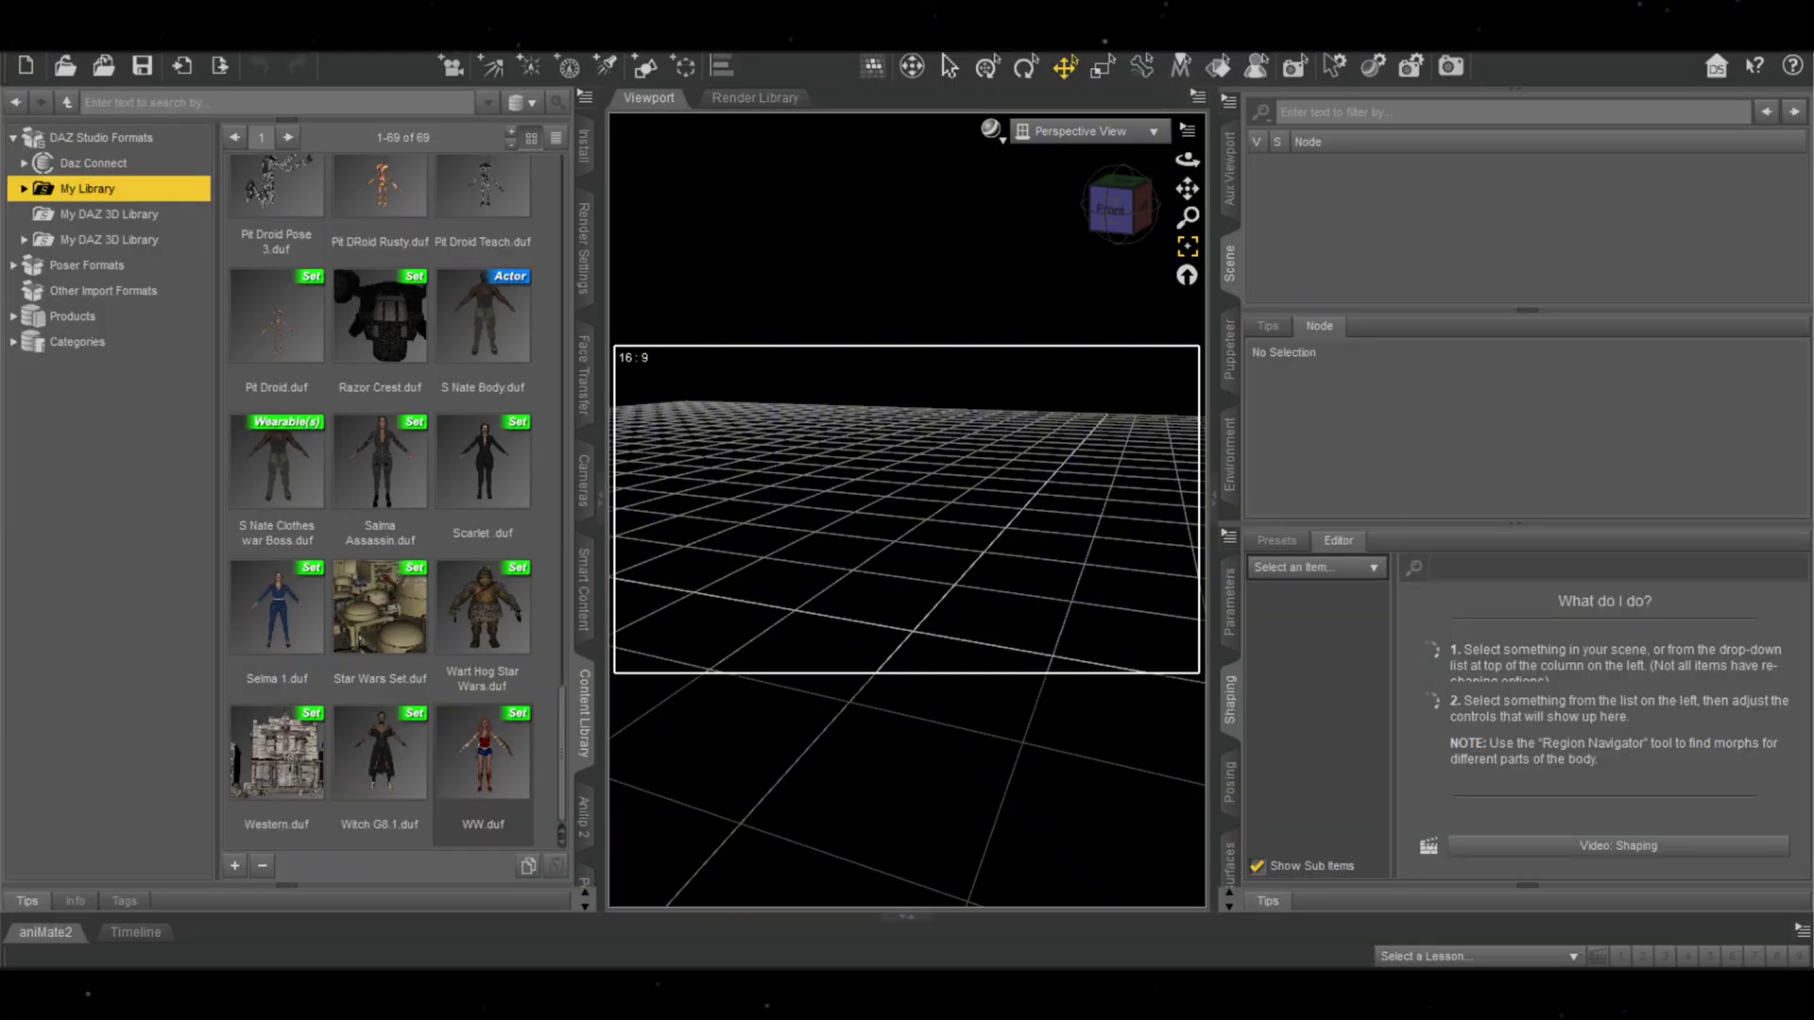
pyautogui.moveTo(704, 13); pyautogui.dragTo(834, 87)
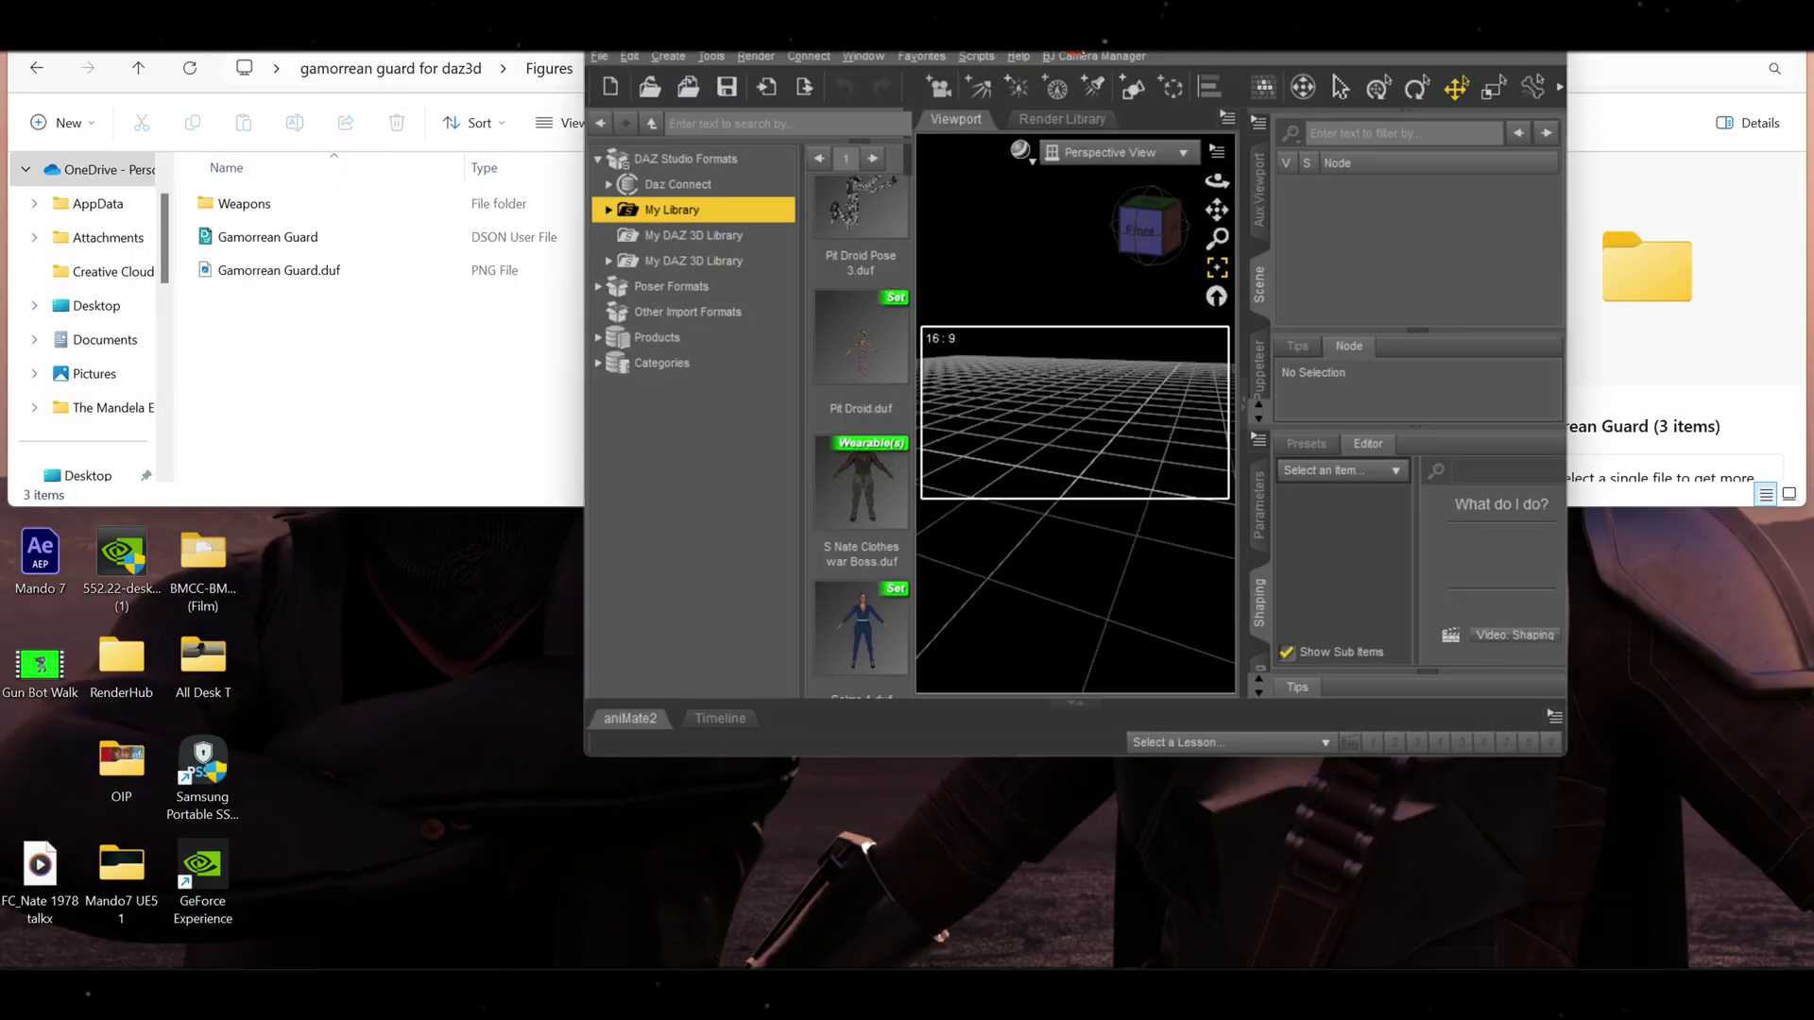
pyautogui.doubleClick(262, 238)
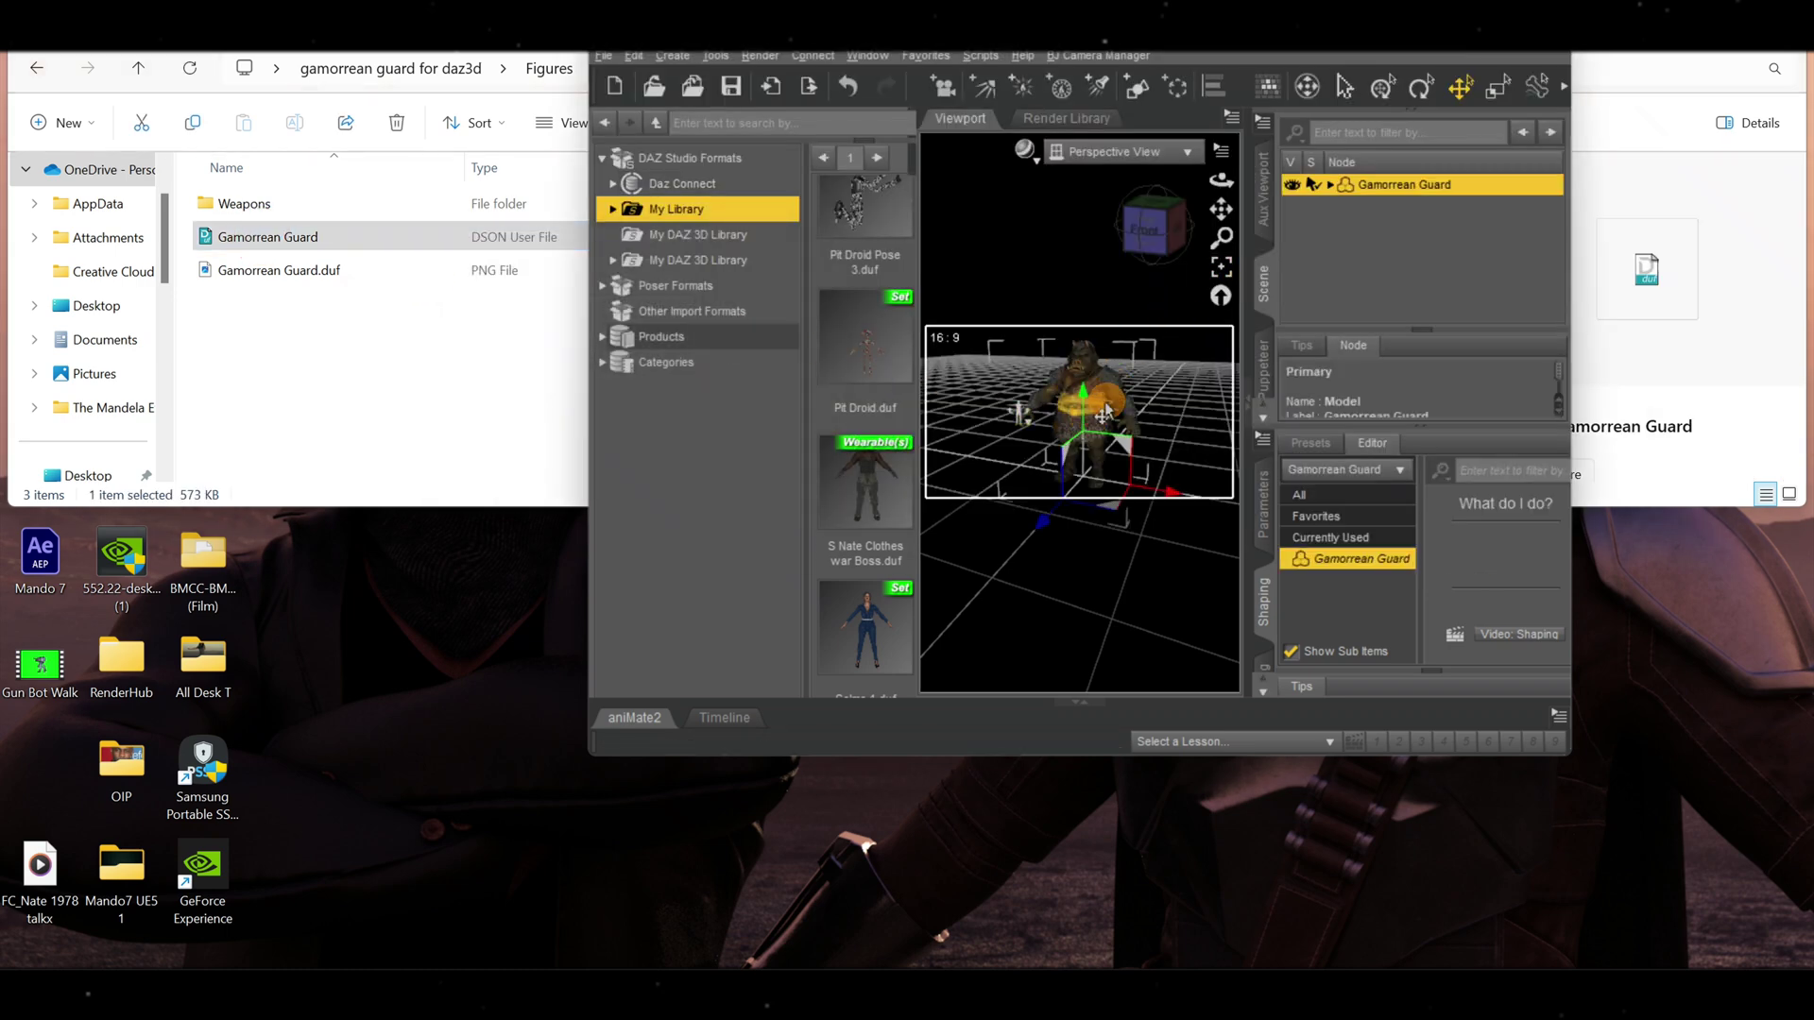
# - Load Gamorrean_Axe_01 and Gamorrean_Axe_02 from the archive's Weapons folder into the scene
pyautogui.doubleClick(248, 204)
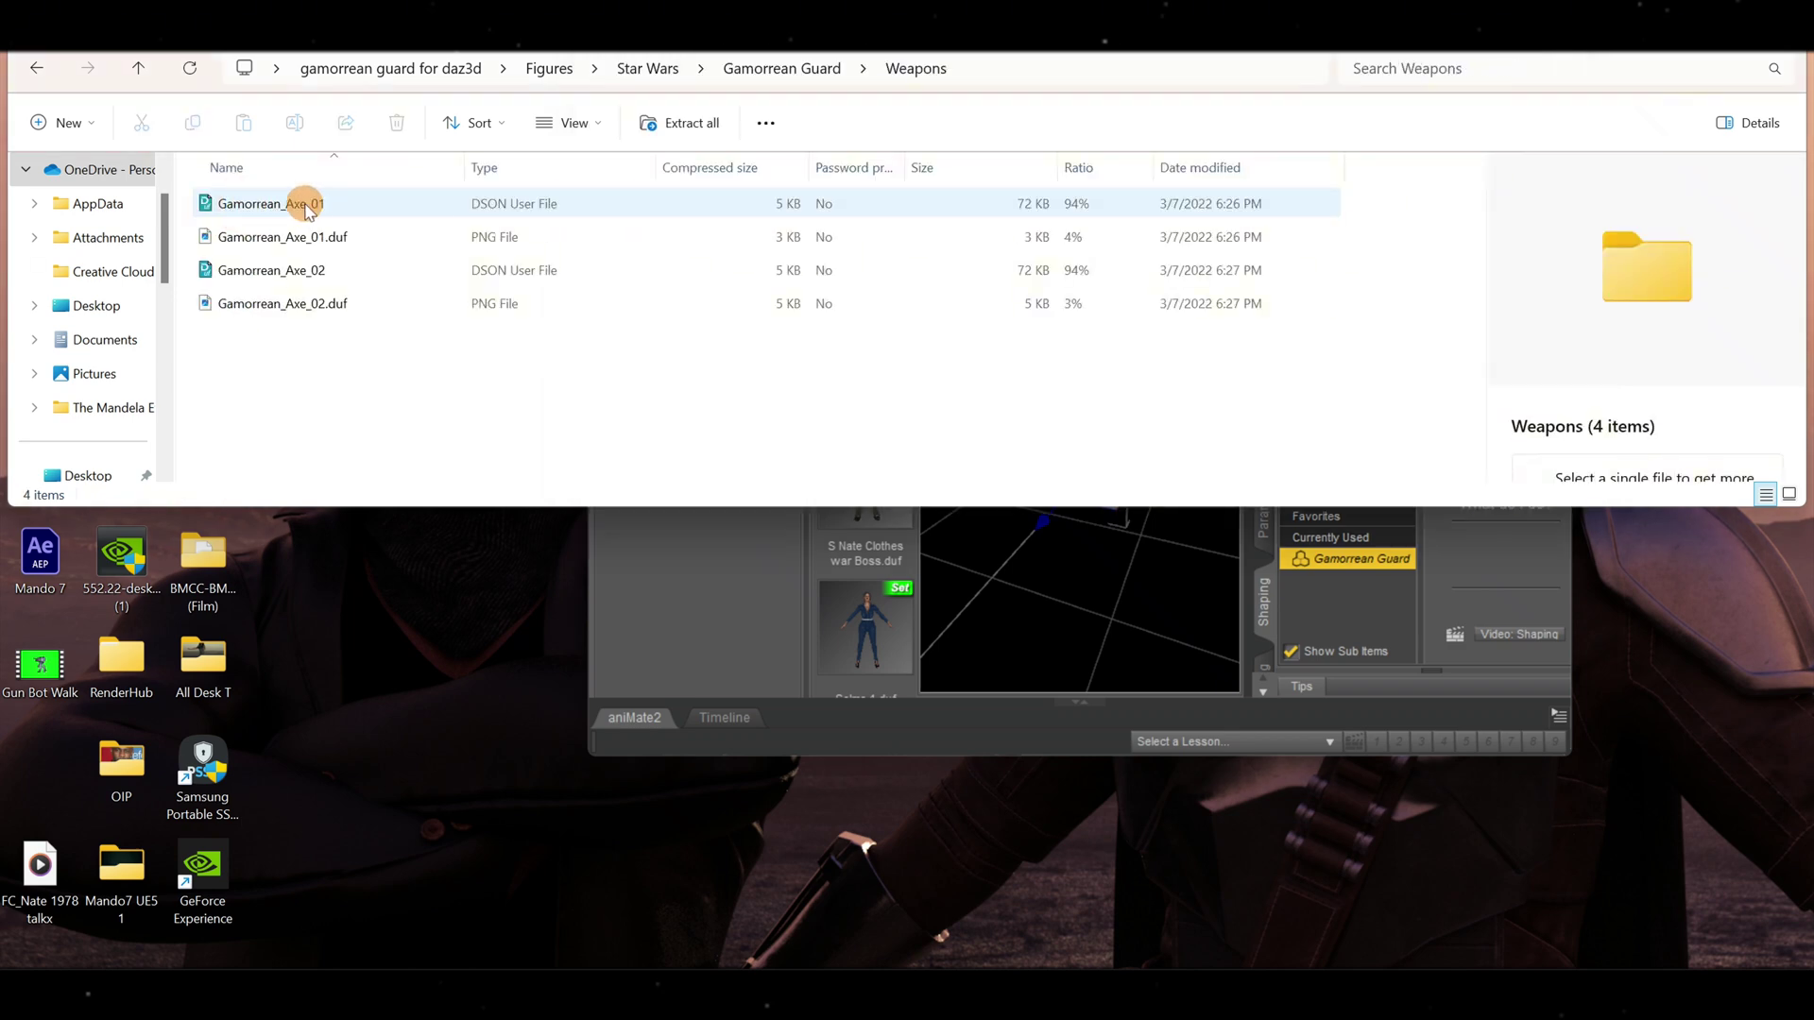
pyautogui.click(252, 236)
pyautogui.click(271, 272)
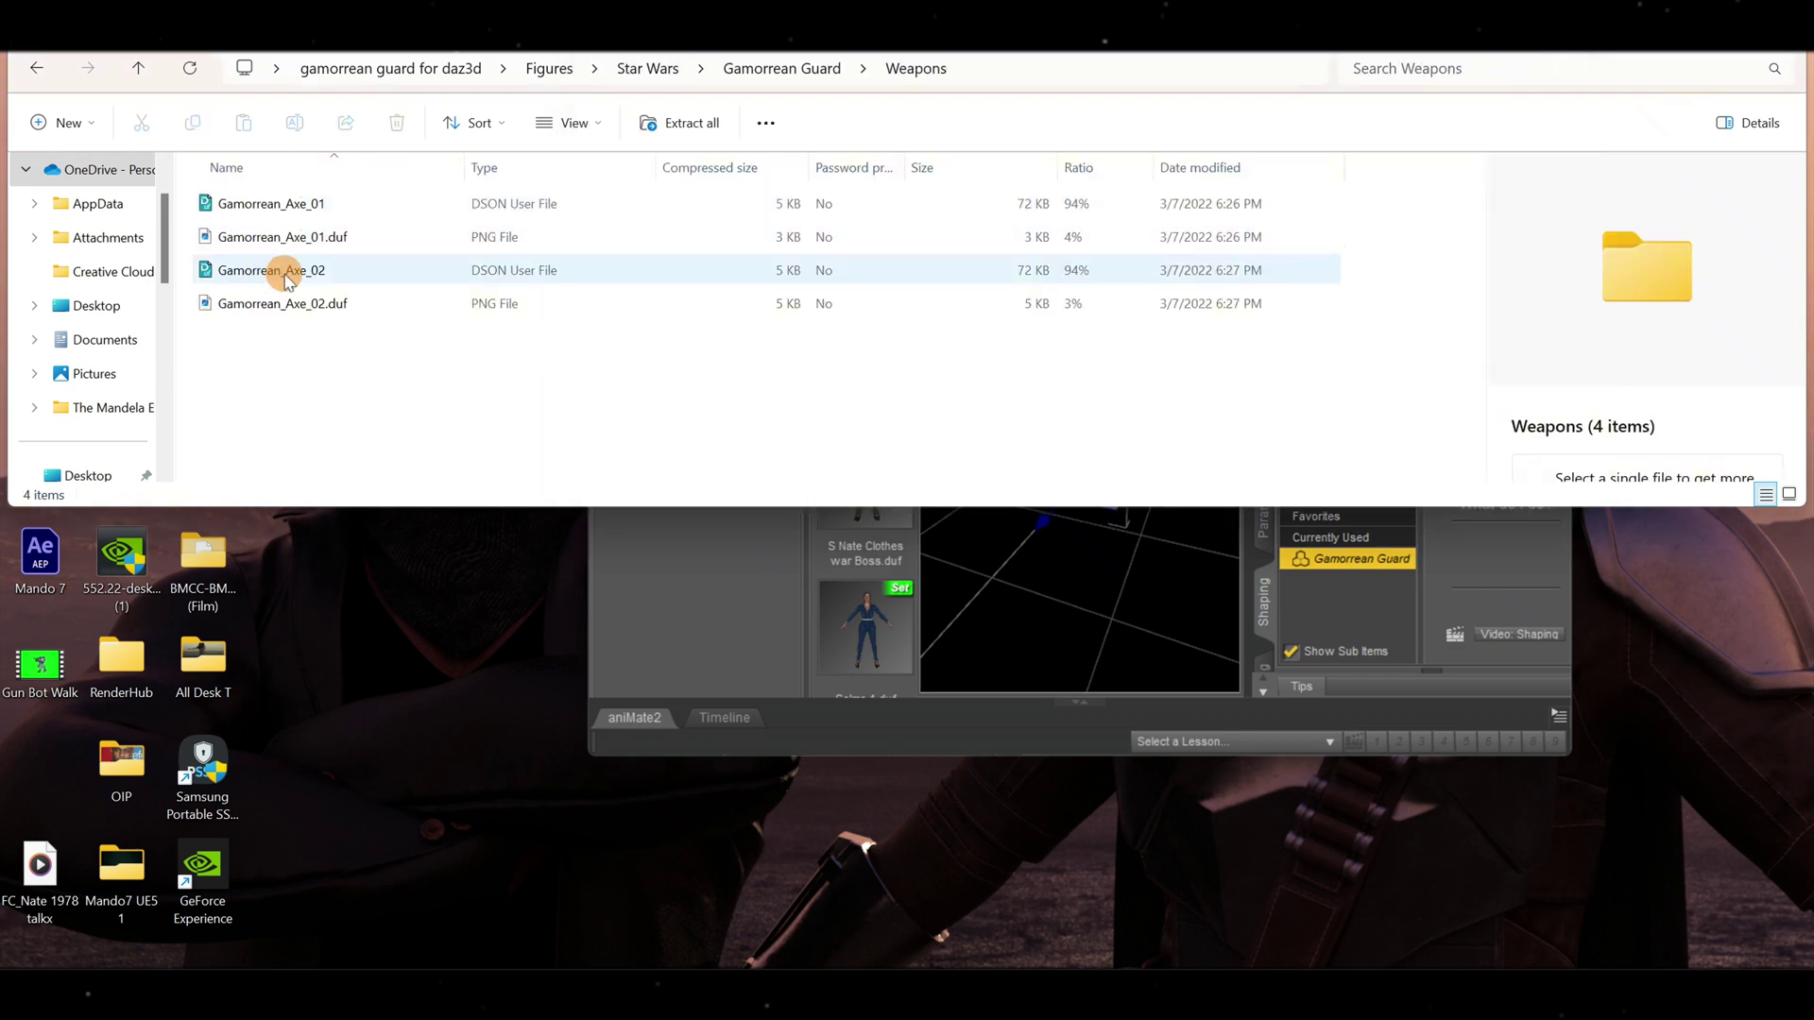
pyautogui.click(264, 248)
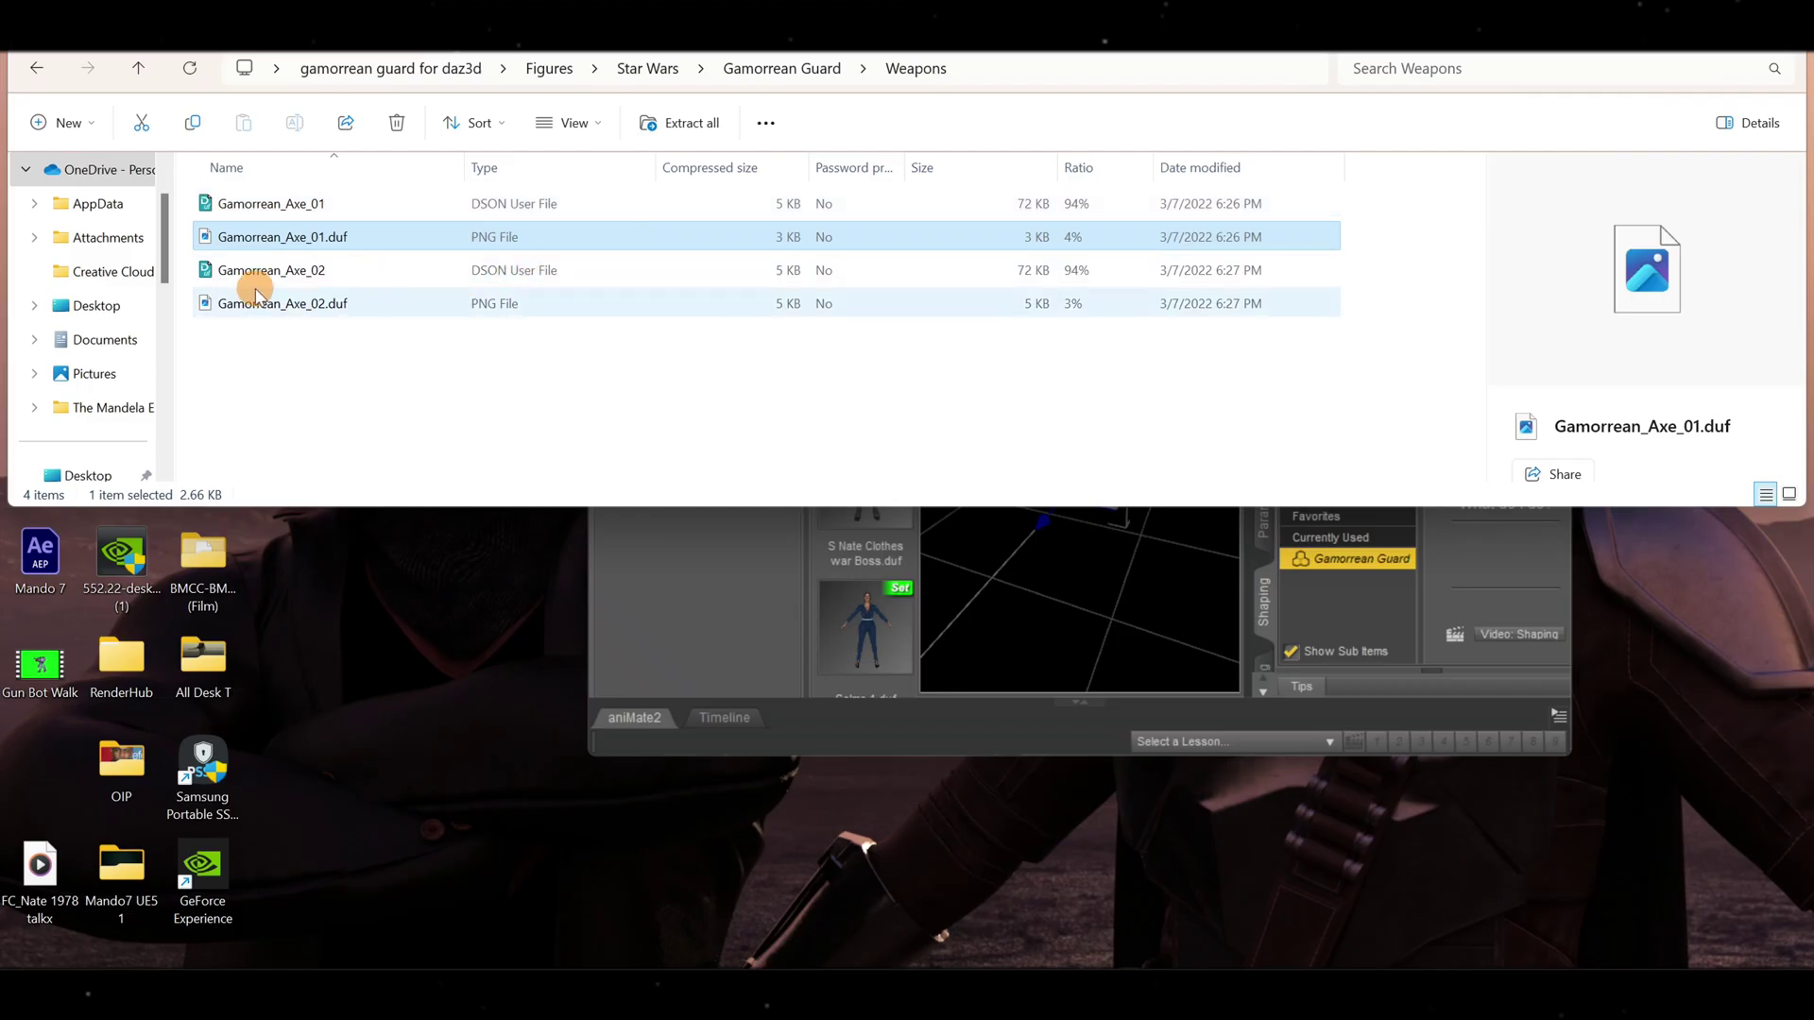
pyautogui.click(241, 302)
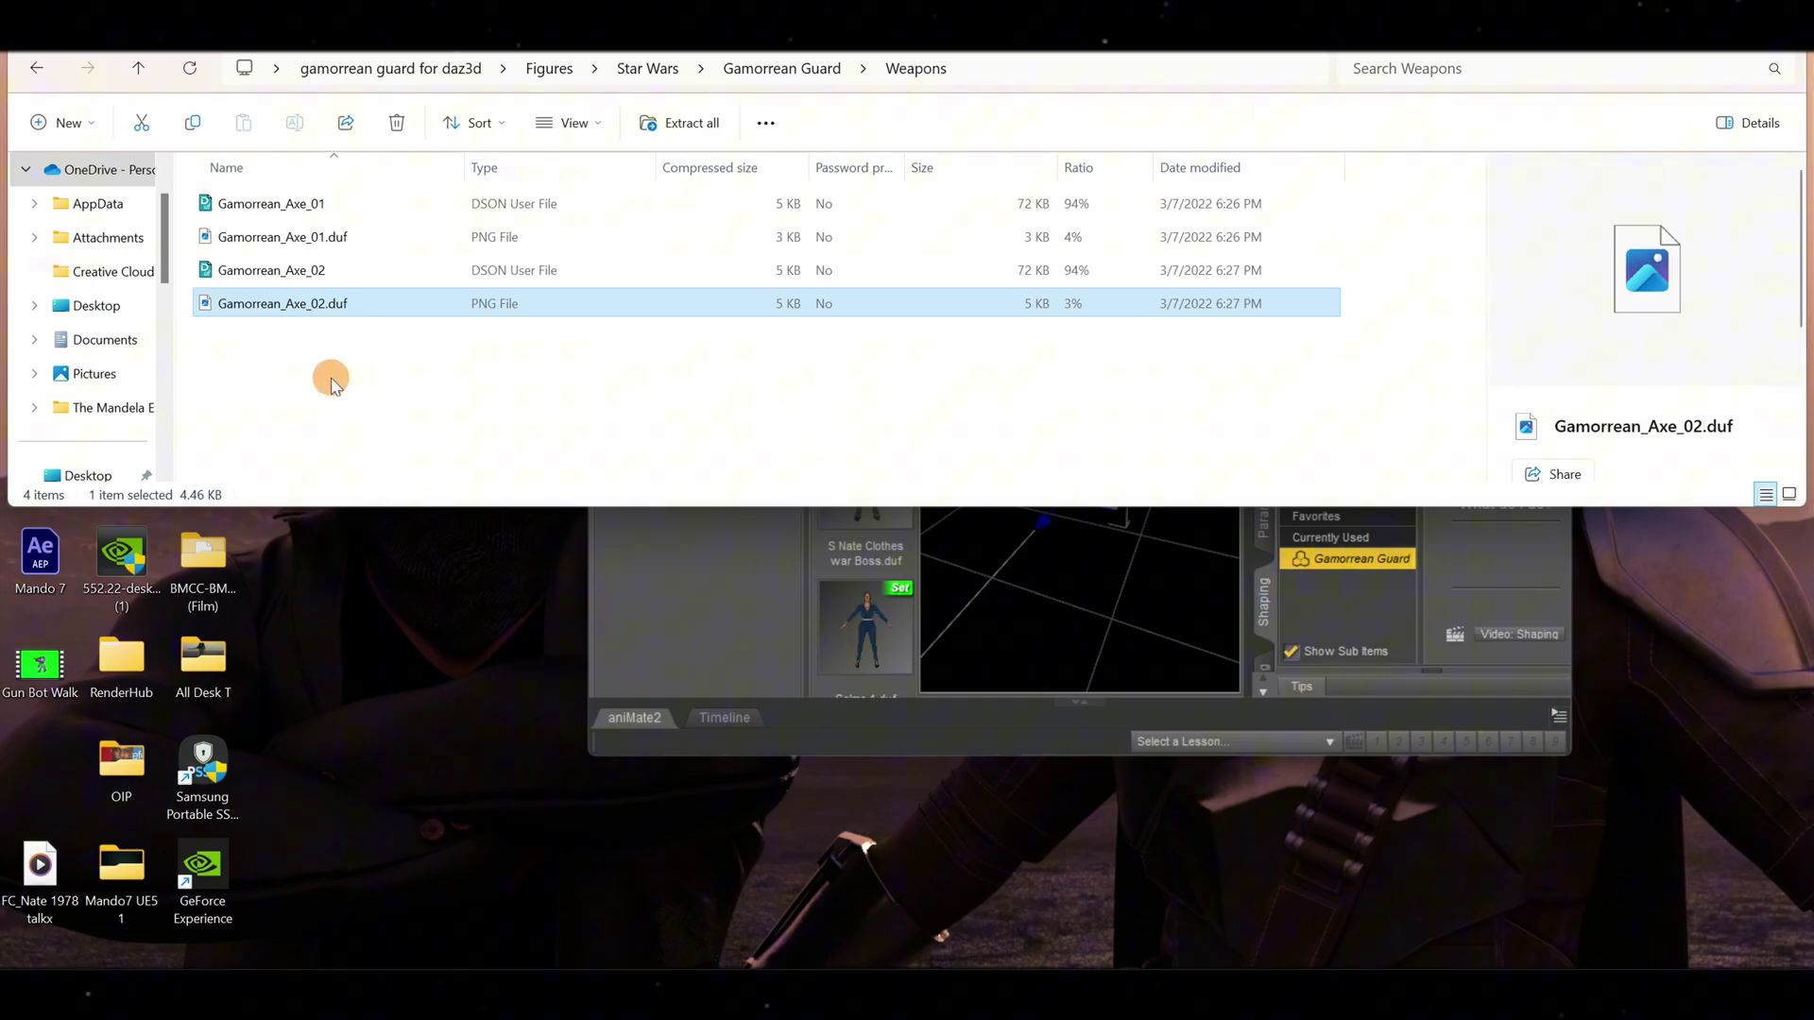
pyautogui.doubleClick(263, 206)
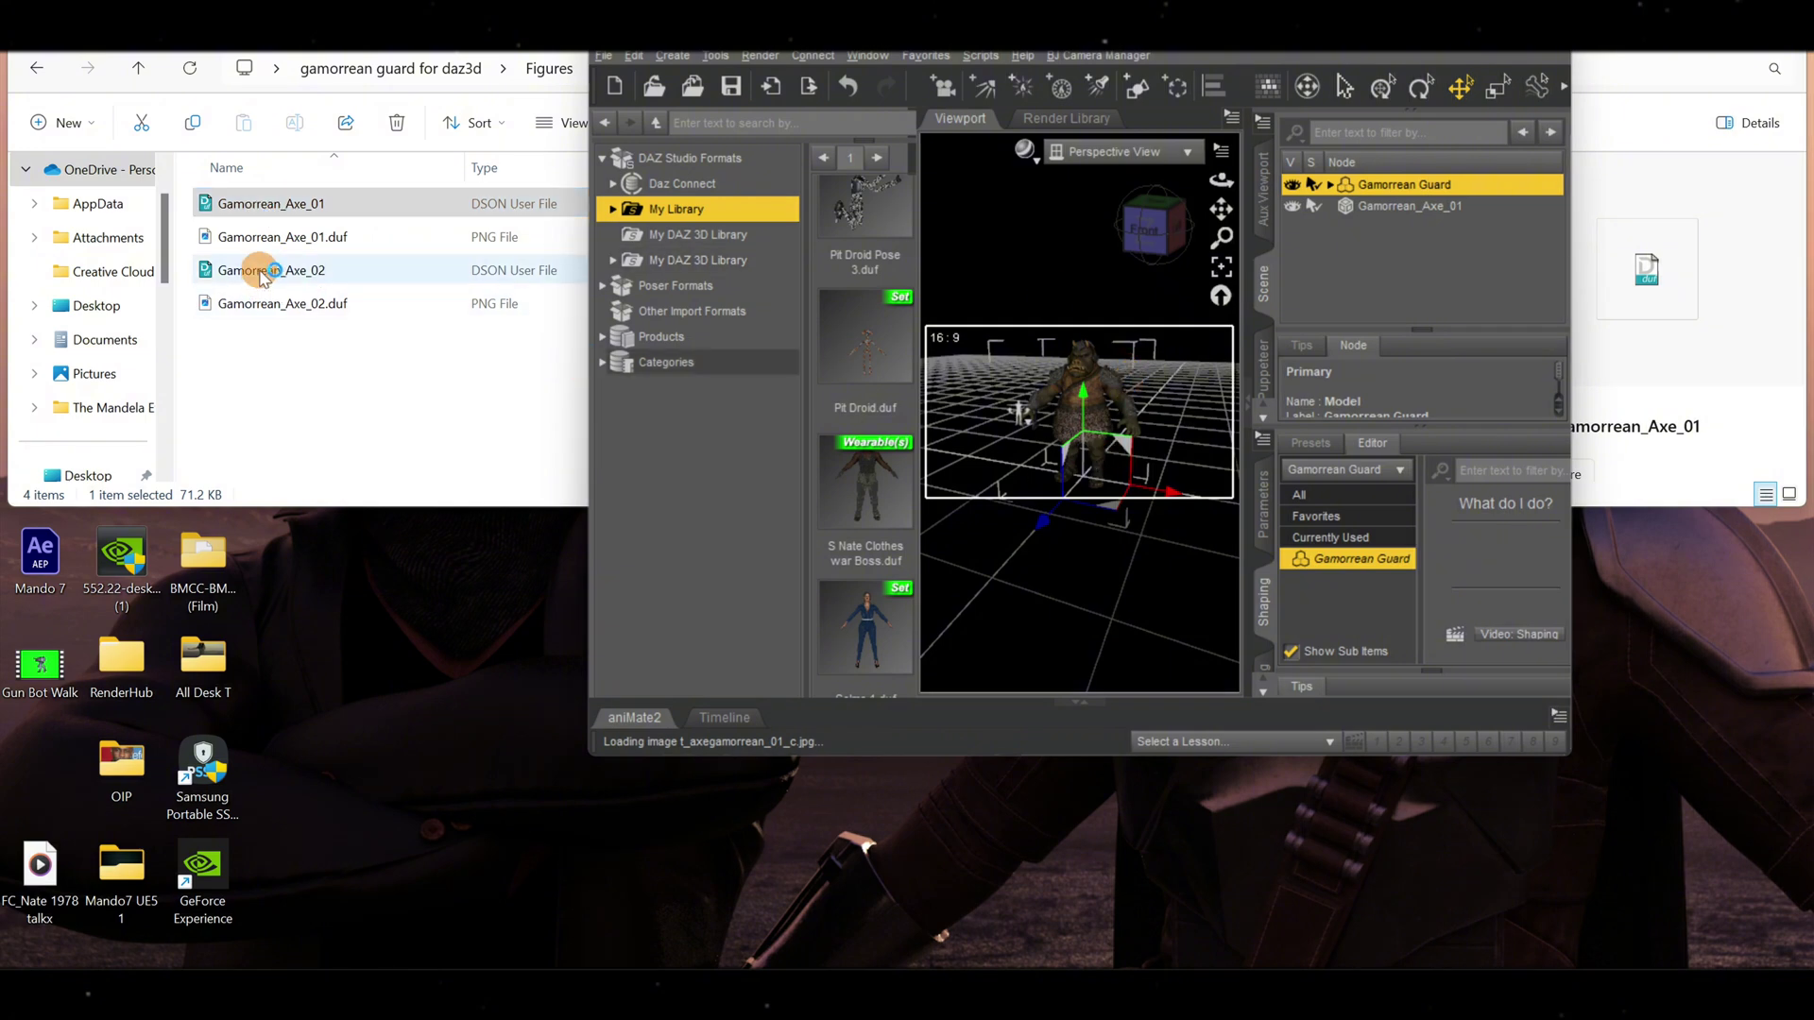
pyautogui.moveTo(262, 274); pyautogui.dragTo(1104, 395)
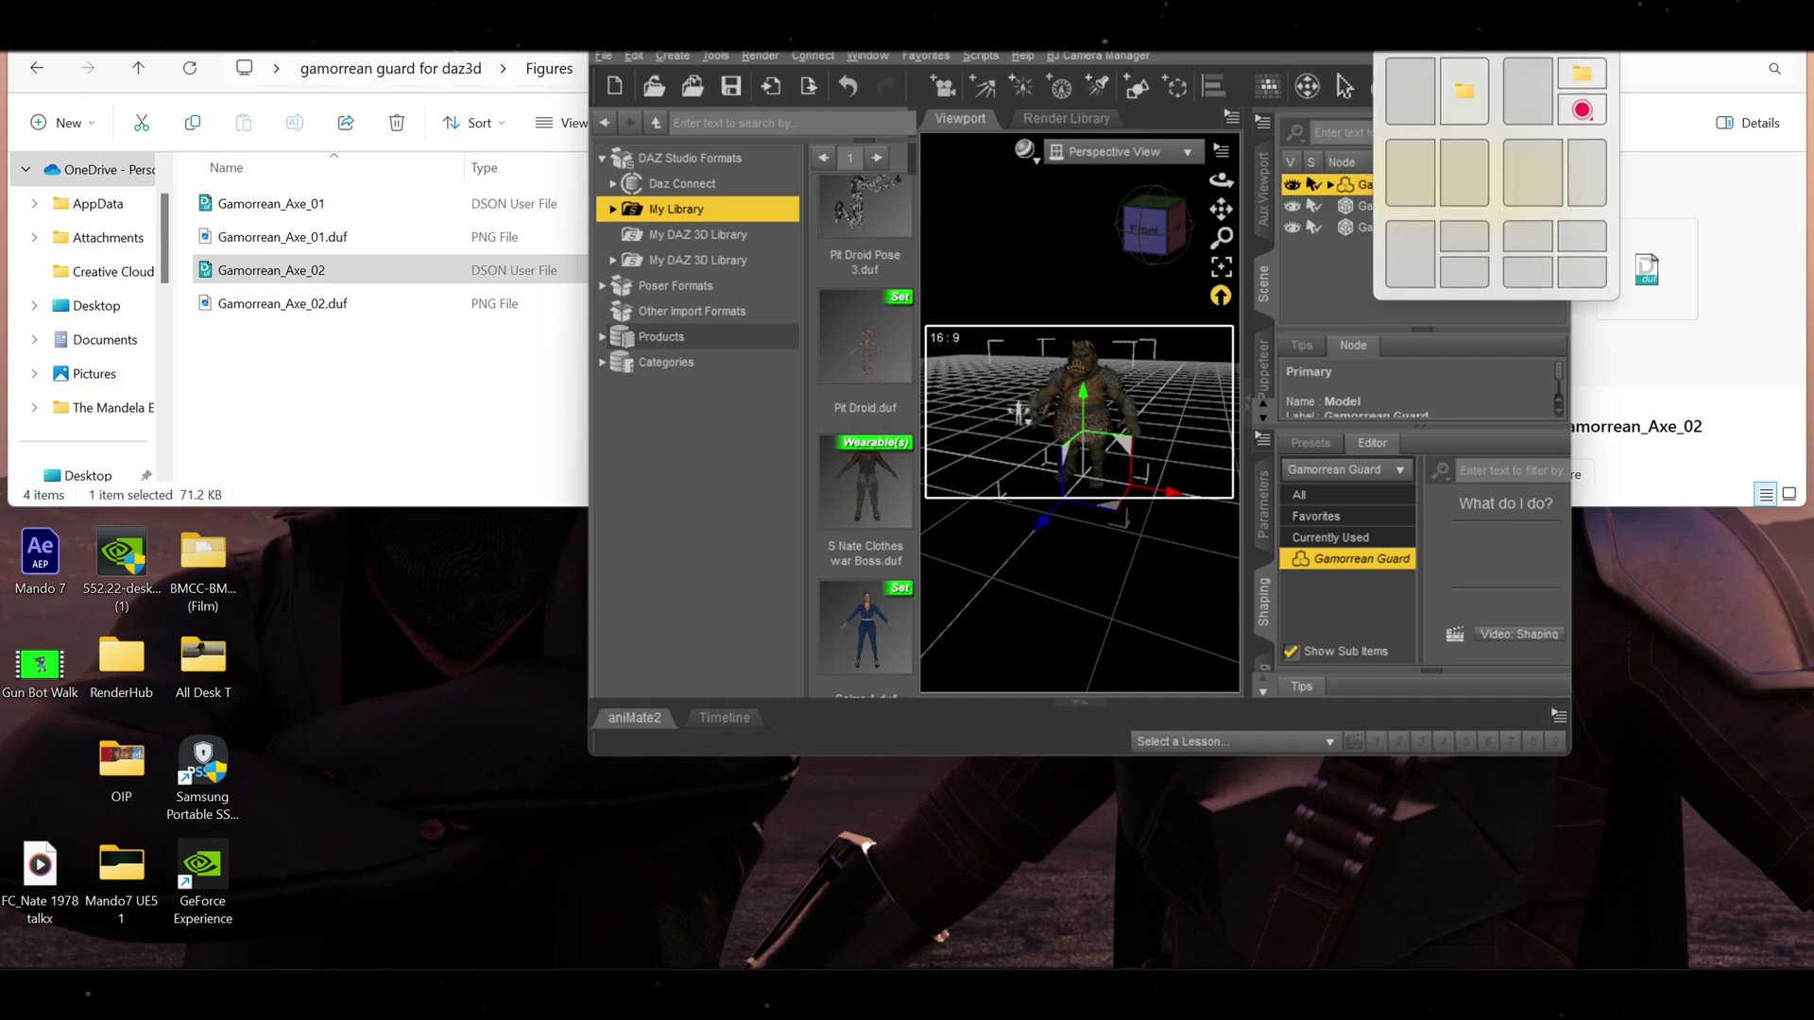
# - Maximize the DAZ Studio window and collapse the side panes to enlarge the viewport
pyautogui.click(1500, 34)
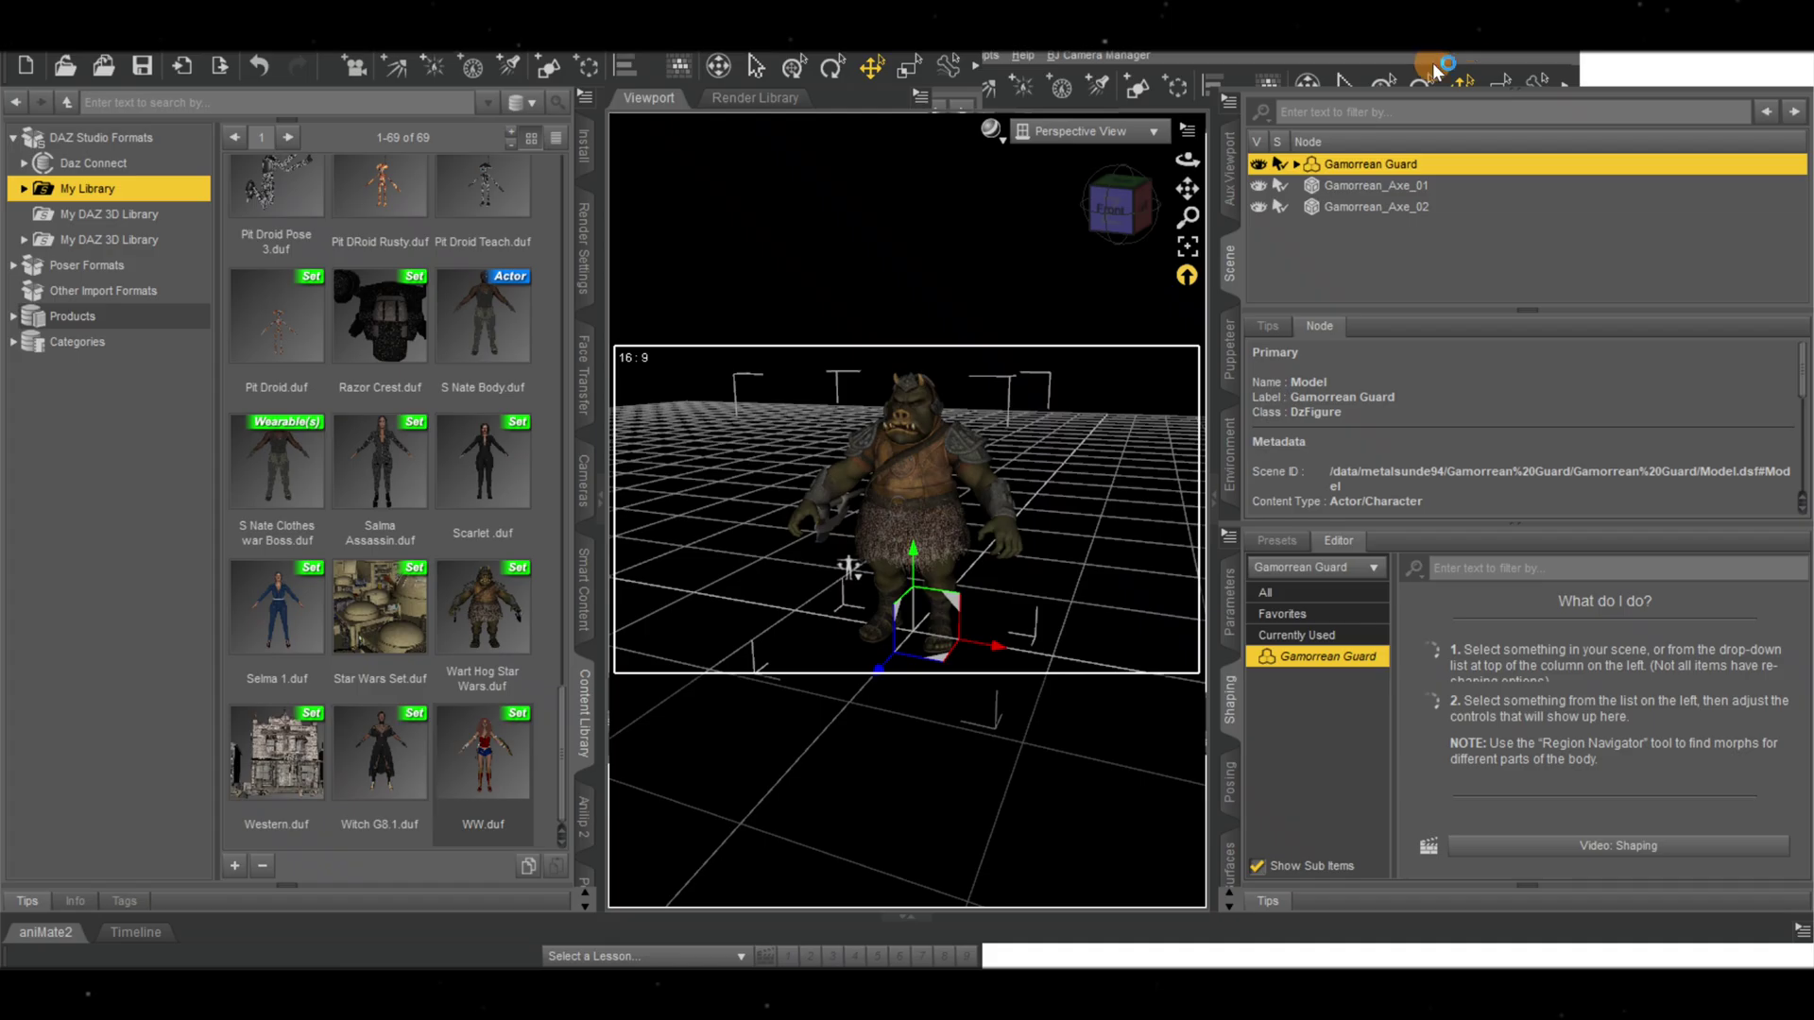
pyautogui.click(1213, 518)
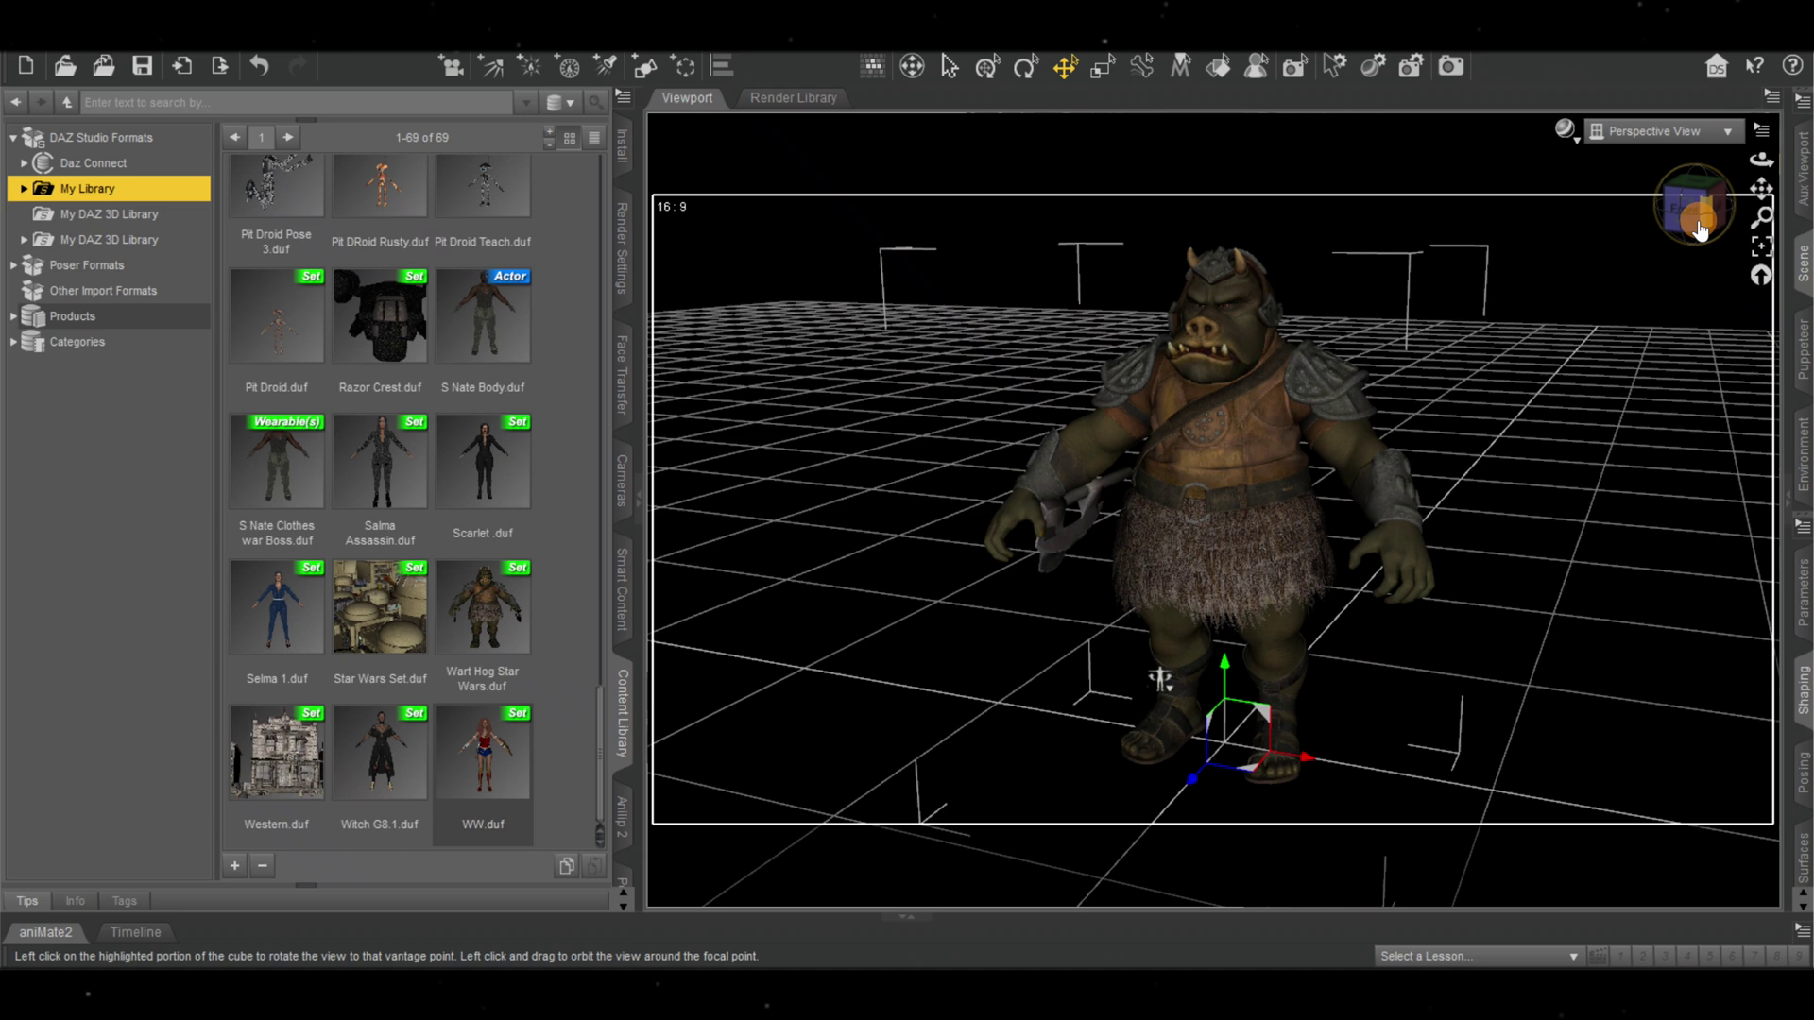
pyautogui.moveTo(1700, 227); pyautogui.dragTo(1663, 249)
# - Move one axe from the guard's right hand across to the left hand and lower it slightly
pyautogui.click(1068, 553)
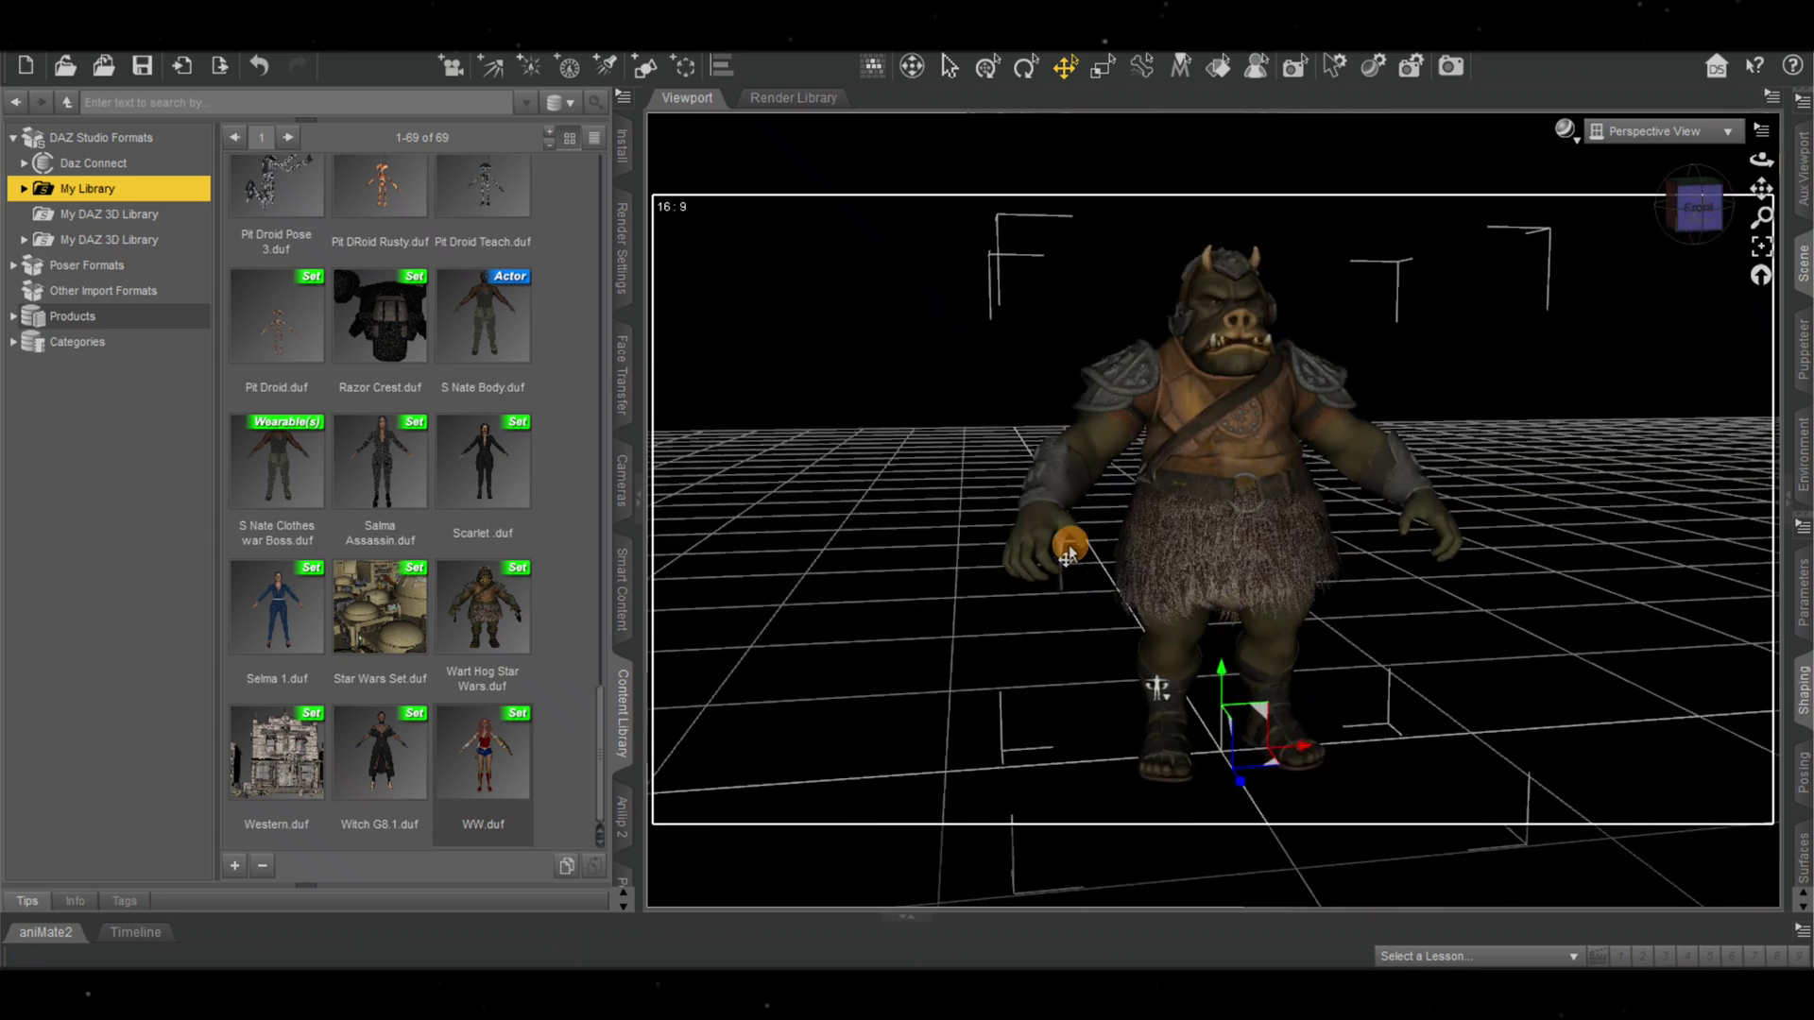
pyautogui.click(1057, 550)
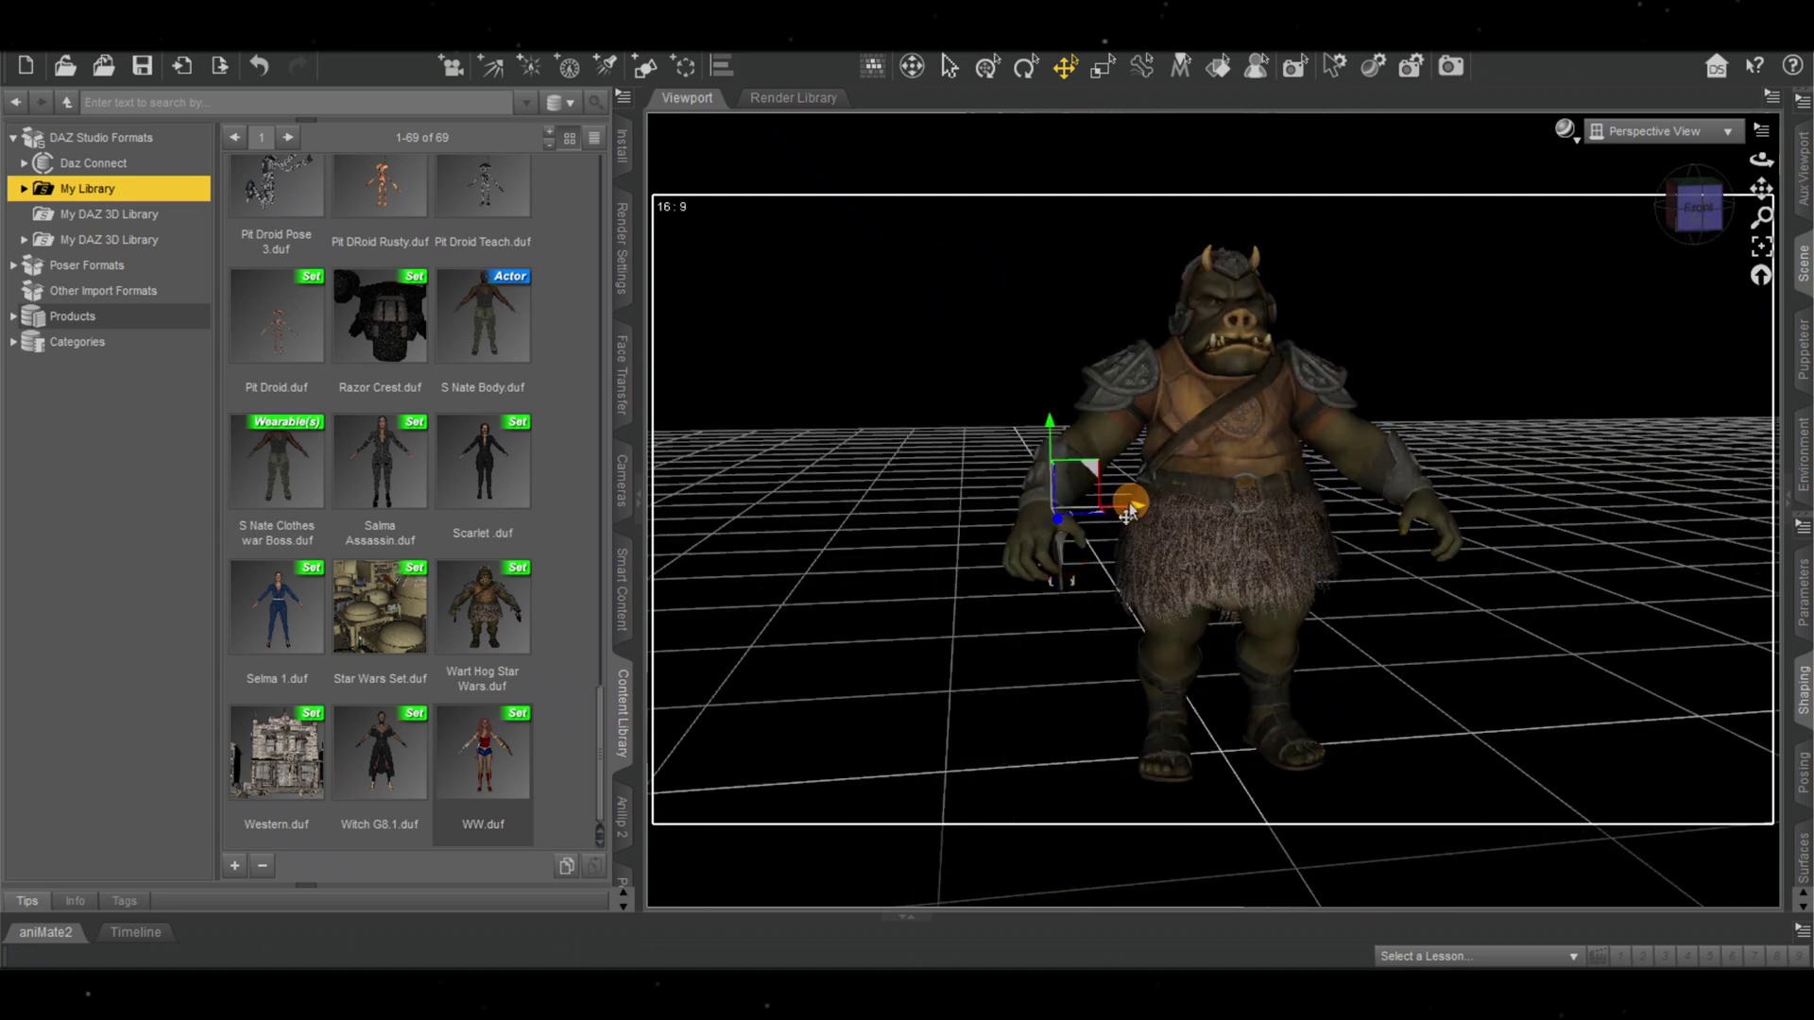
pyautogui.moveTo(1131, 502); pyautogui.dragTo(1532, 535)
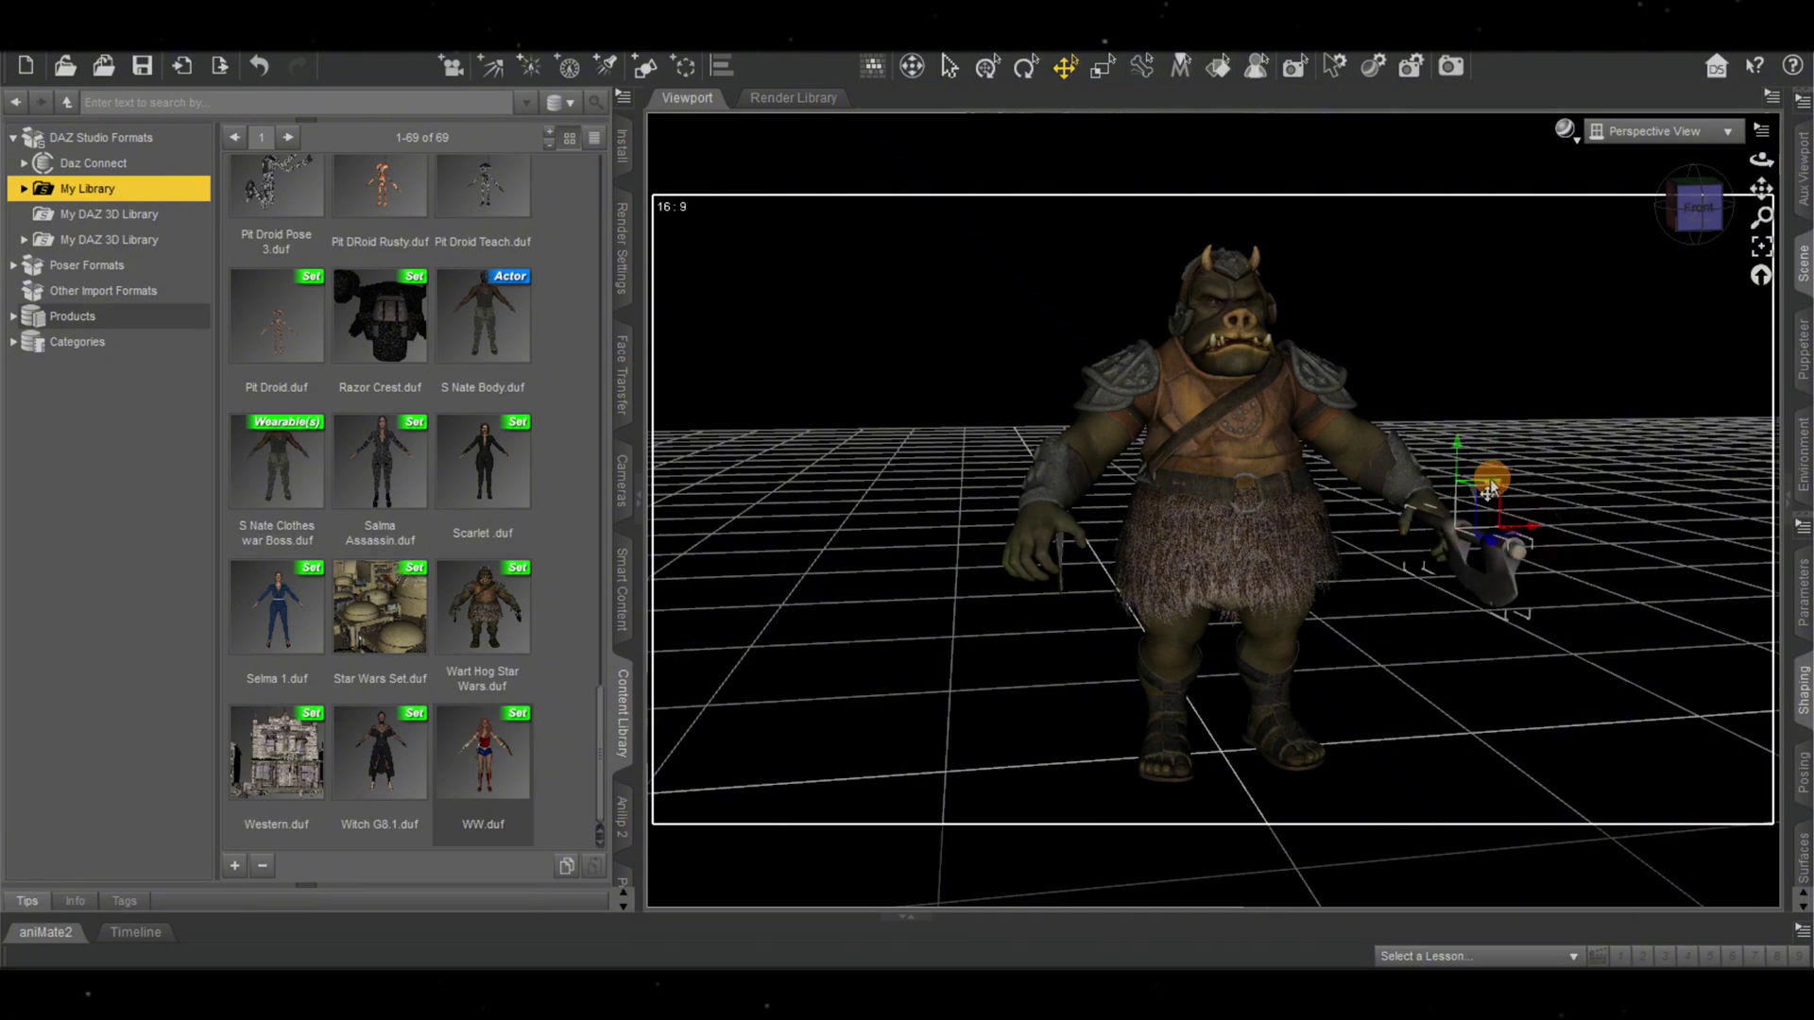
pyautogui.moveTo(1456, 460); pyautogui.dragTo(1456, 474)
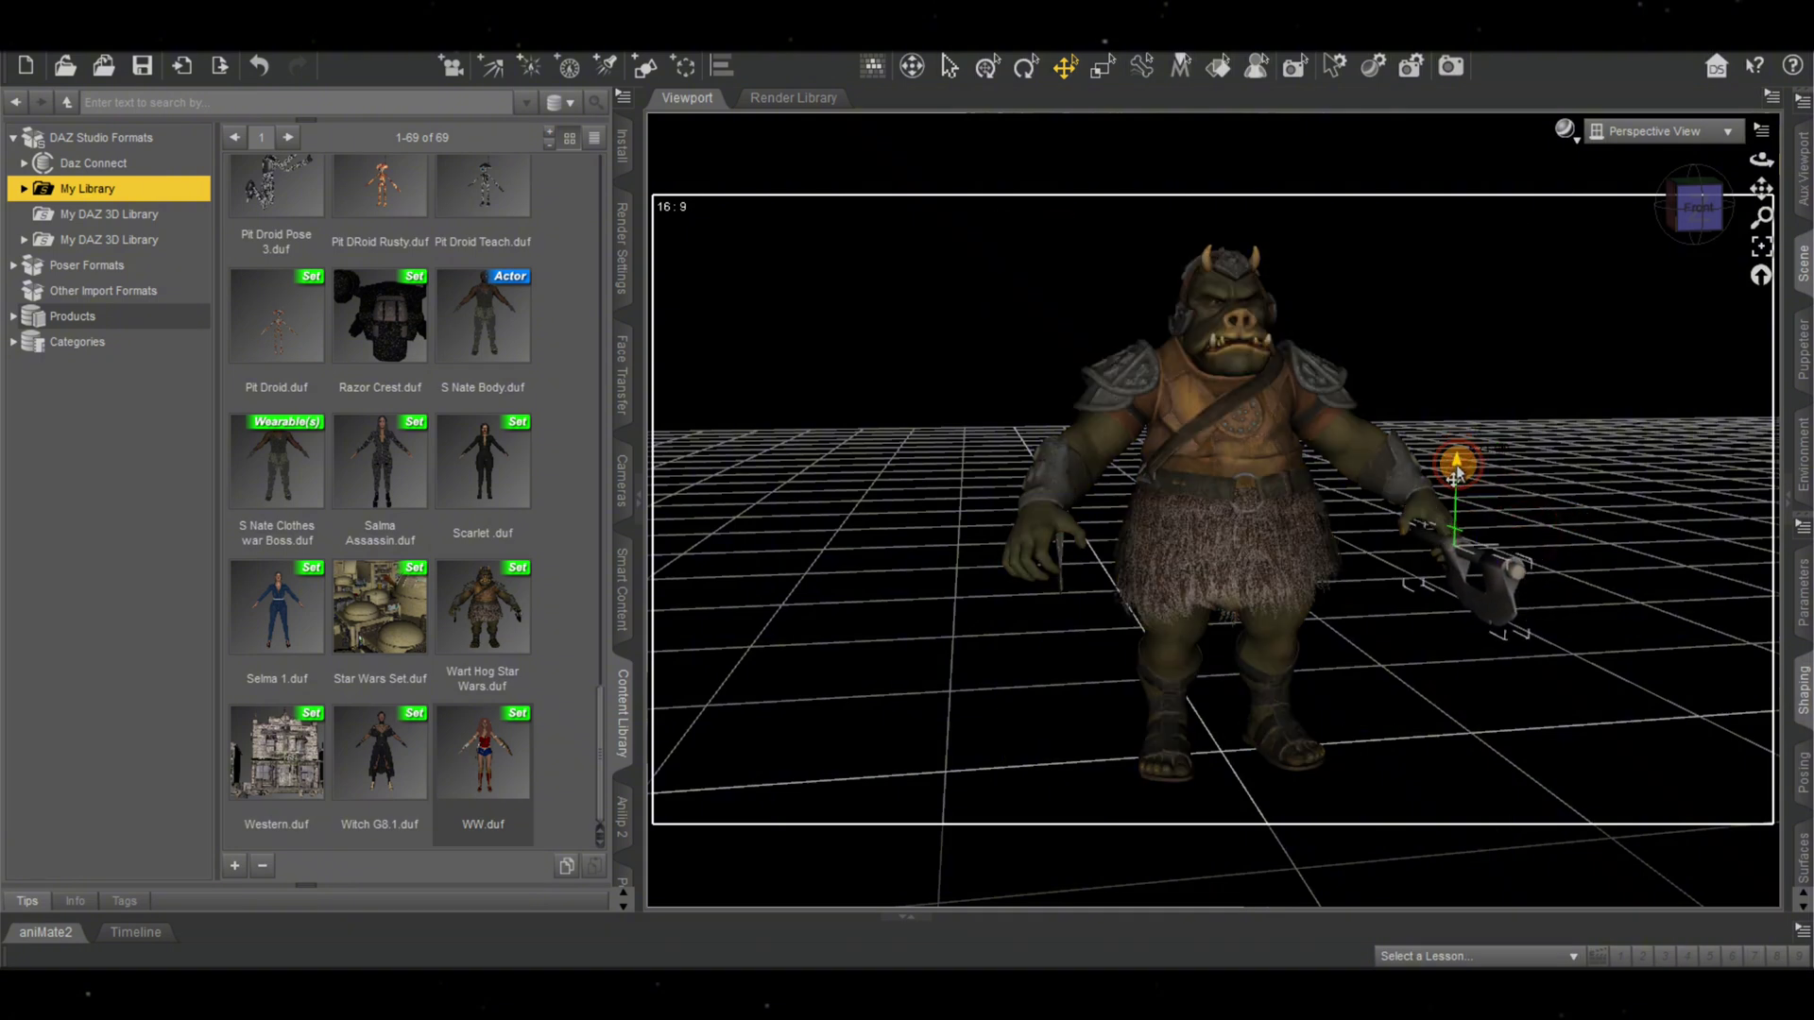
# - Select the other axe at the guard's right hand and view the figure straight from the front
pyautogui.click(1058, 562)
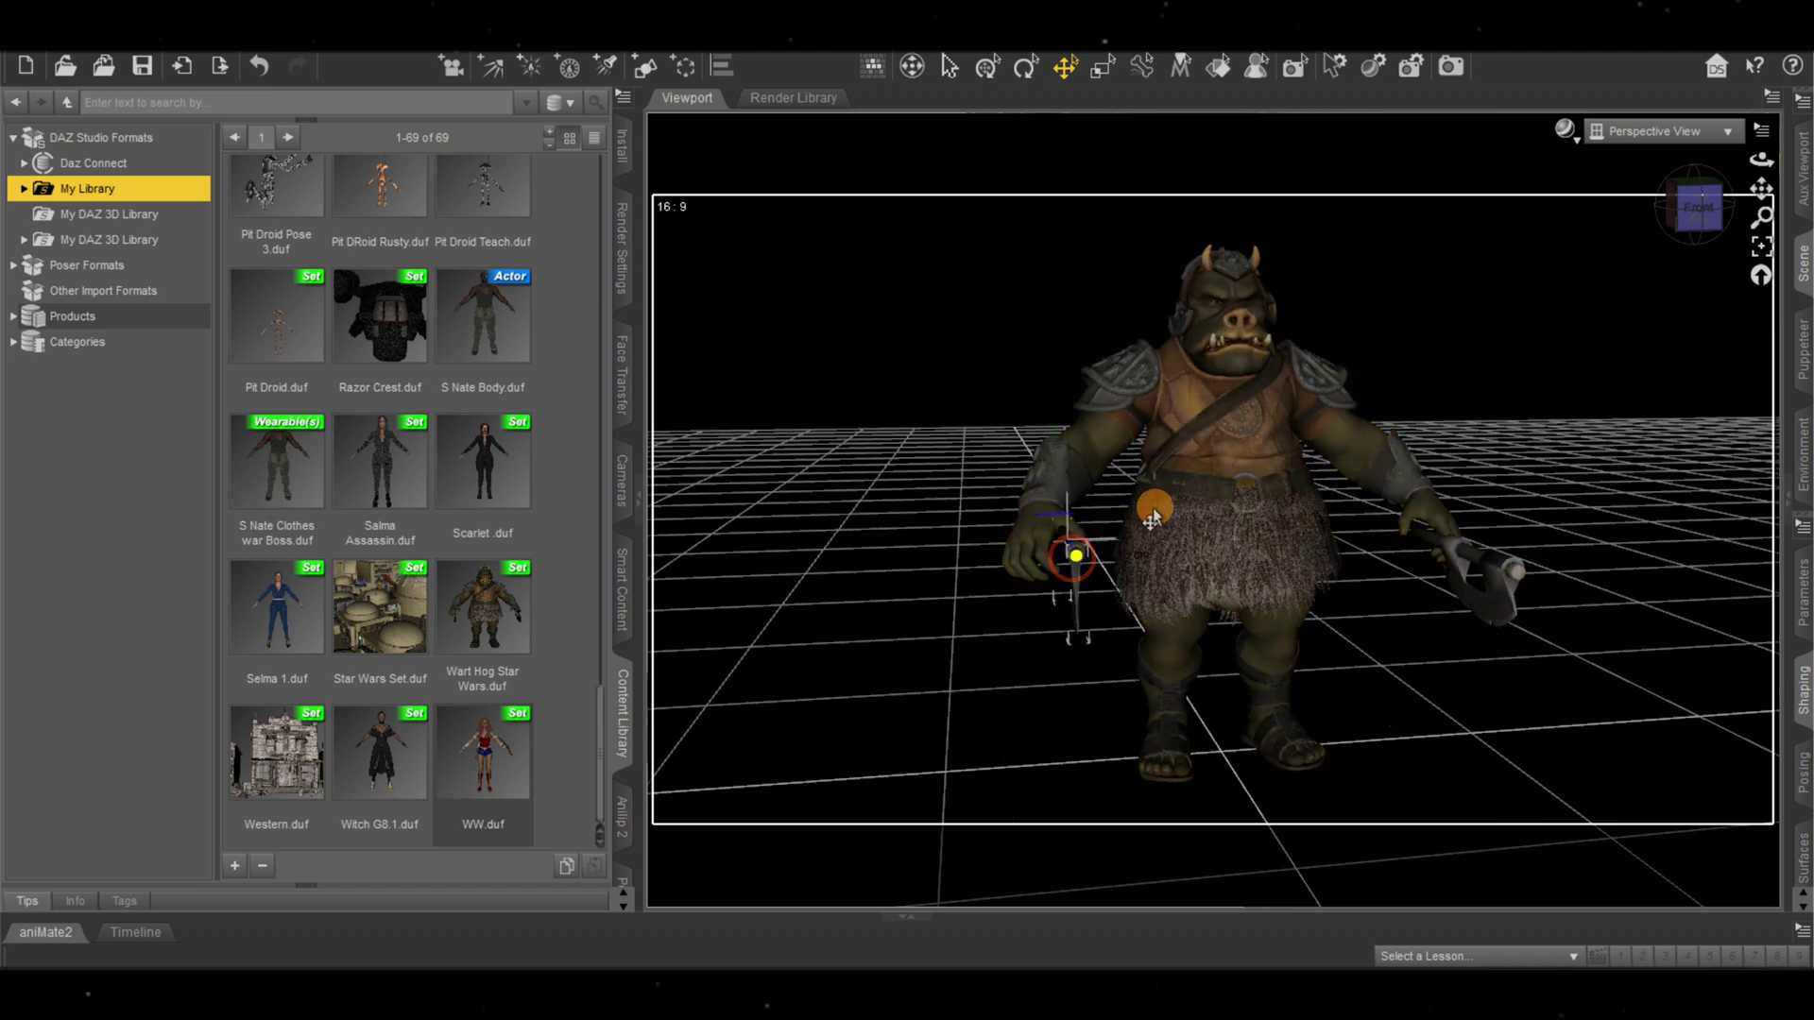
pyautogui.moveTo(1693, 216)
pyautogui.mouseDown()
pyautogui.moveTo(1744, 210)
pyautogui.moveTo(1696, 210)
pyautogui.mouseUp()
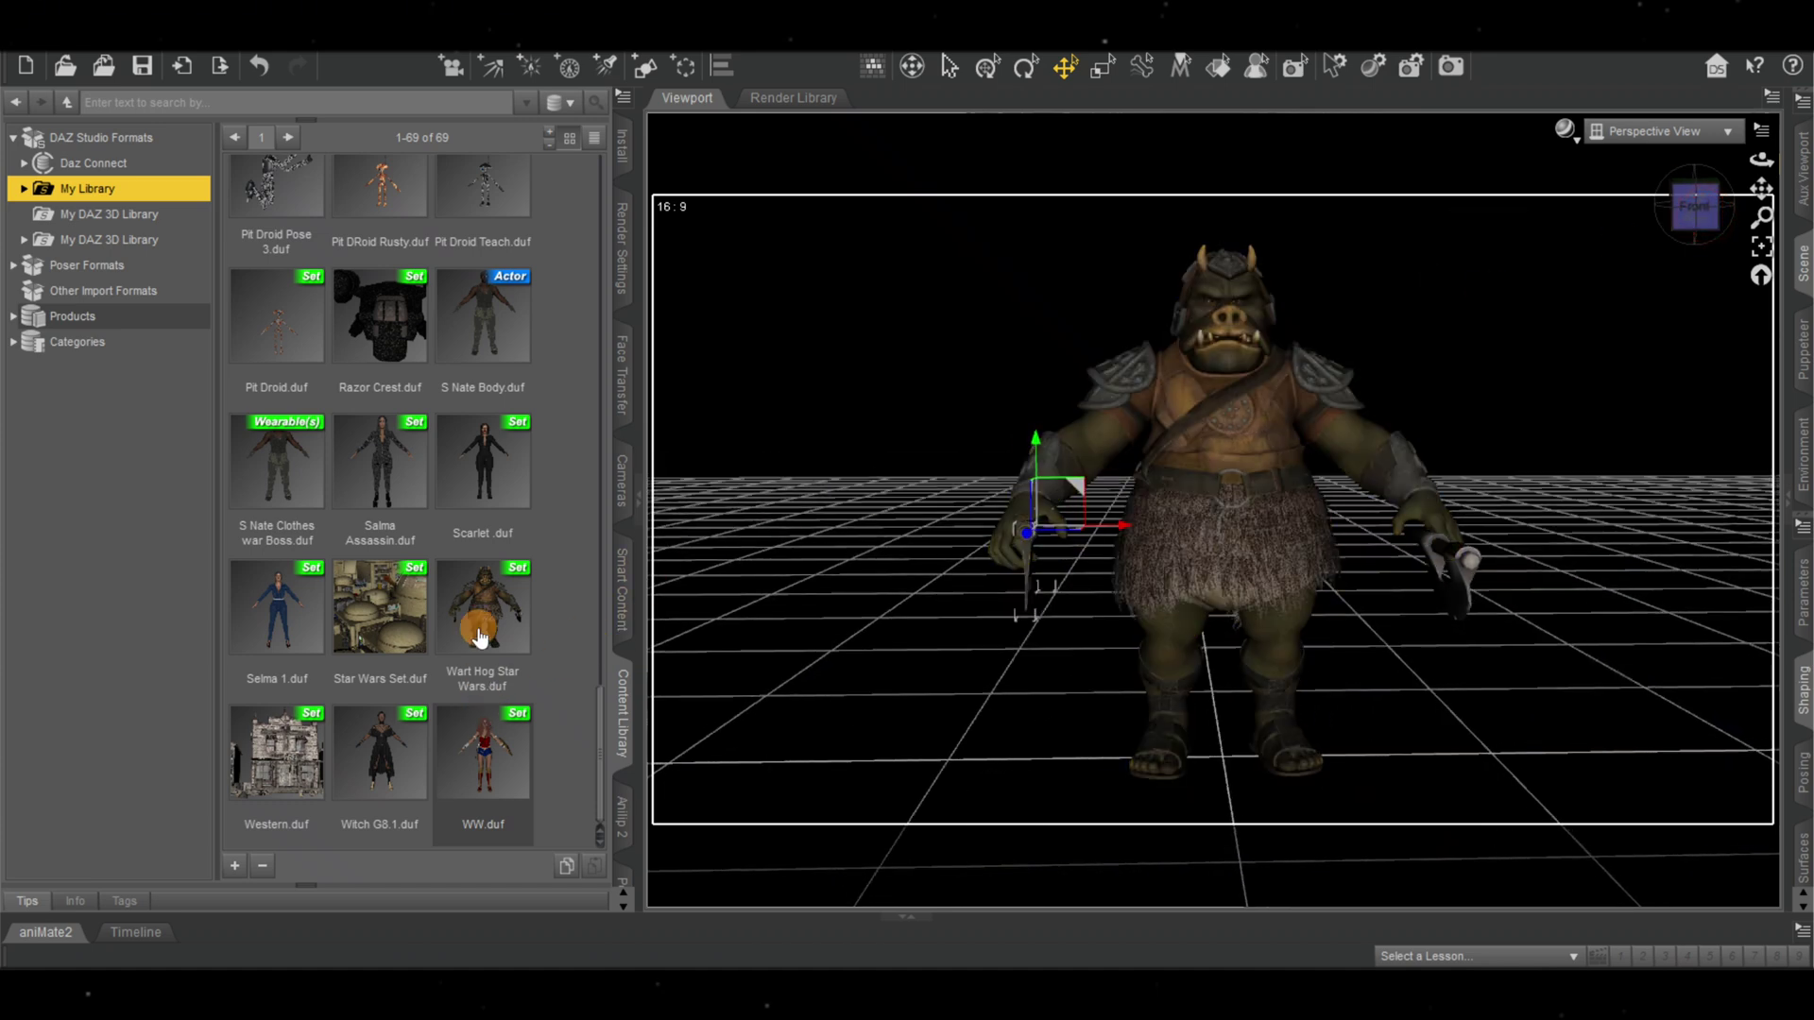
# - Expand the collapsed scene pane and select the Gamorrean Guard together with Gamorrean_Axe_01 and Gamorrean_Axe_02
pyautogui.click(1697, 211)
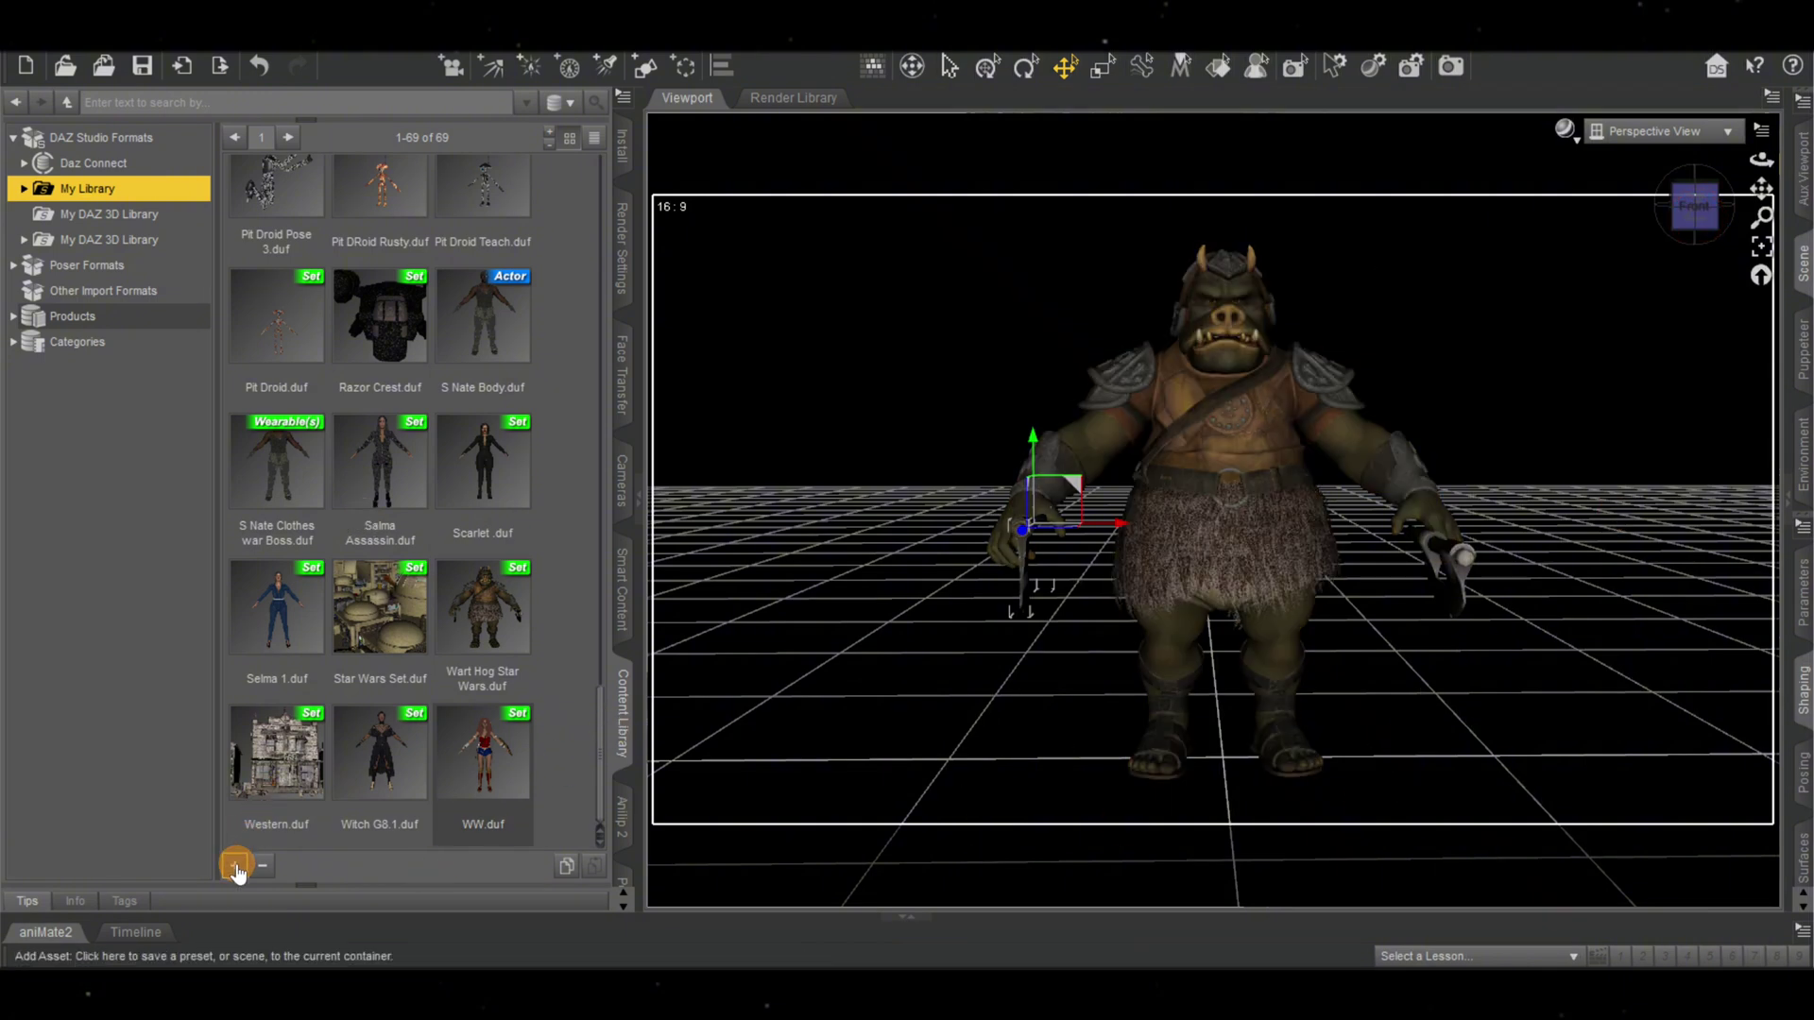
pyautogui.click(1783, 499)
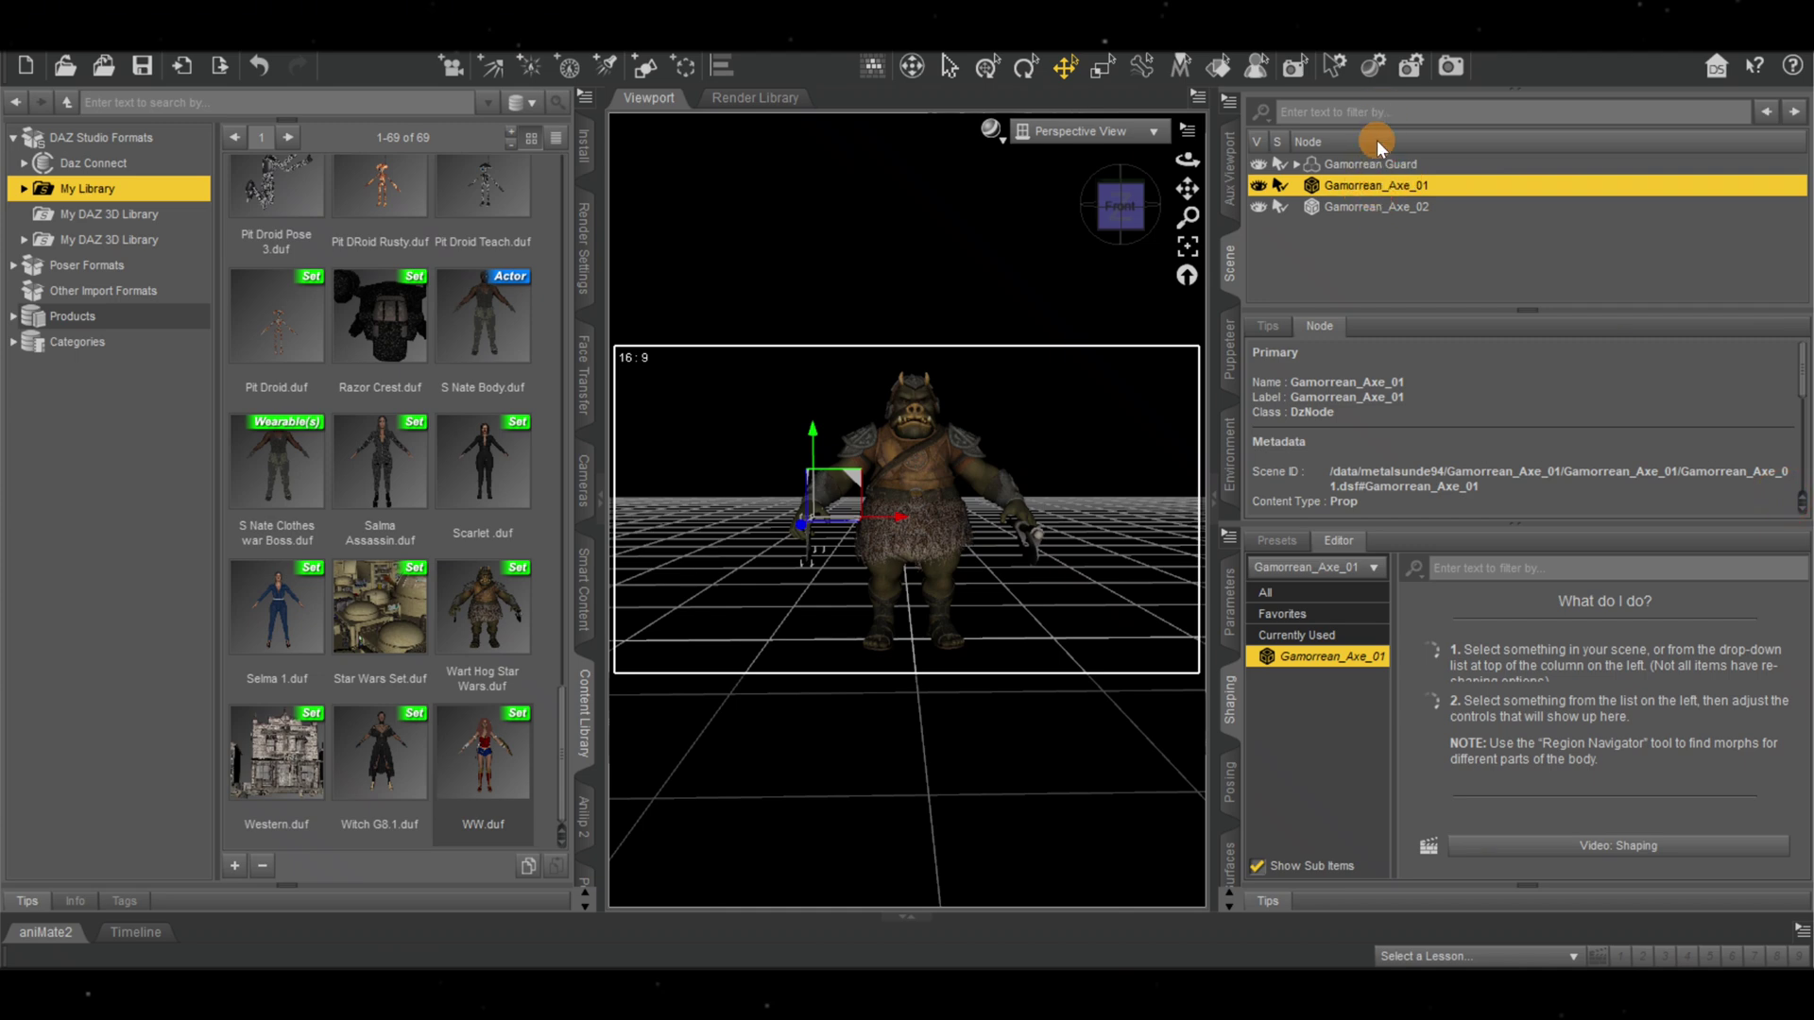
pyautogui.keyDown('ctrl'); pyautogui.click(1372, 207); pyautogui.keyUp('ctrl')
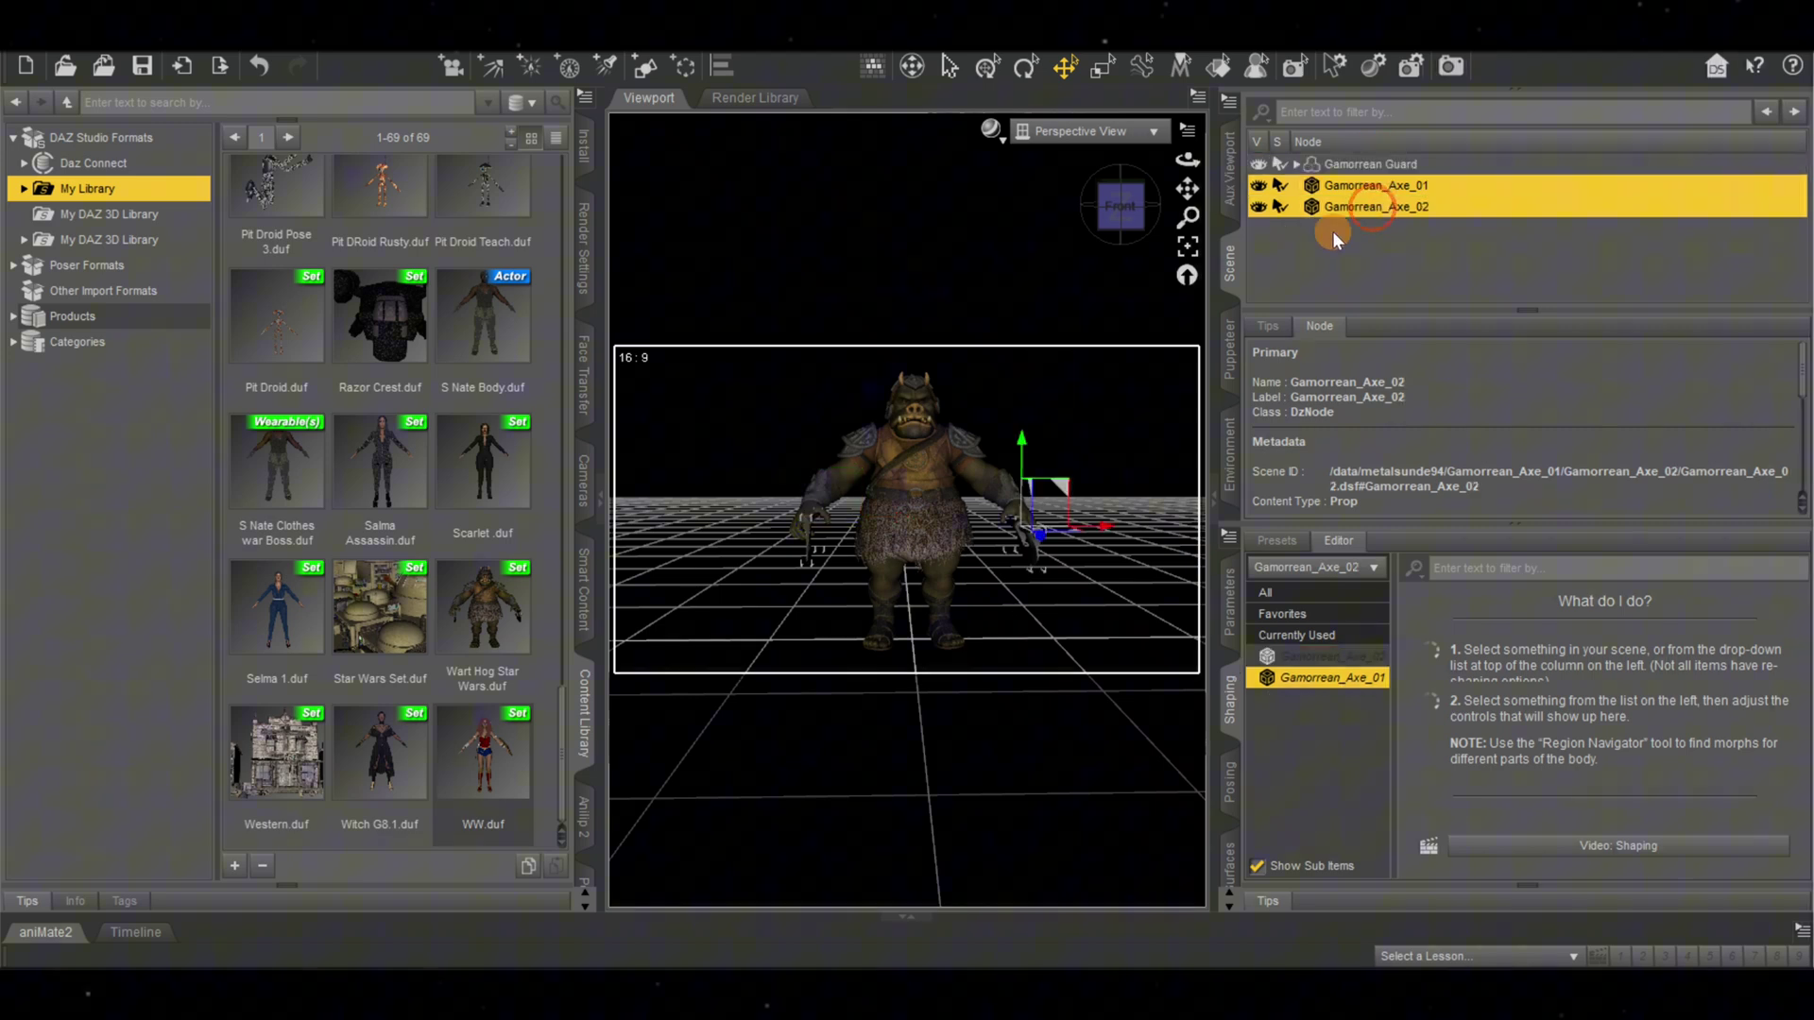
pyautogui.keyDown('ctrl'); pyautogui.click(1364, 163); pyautogui.keyUp('ctrl')
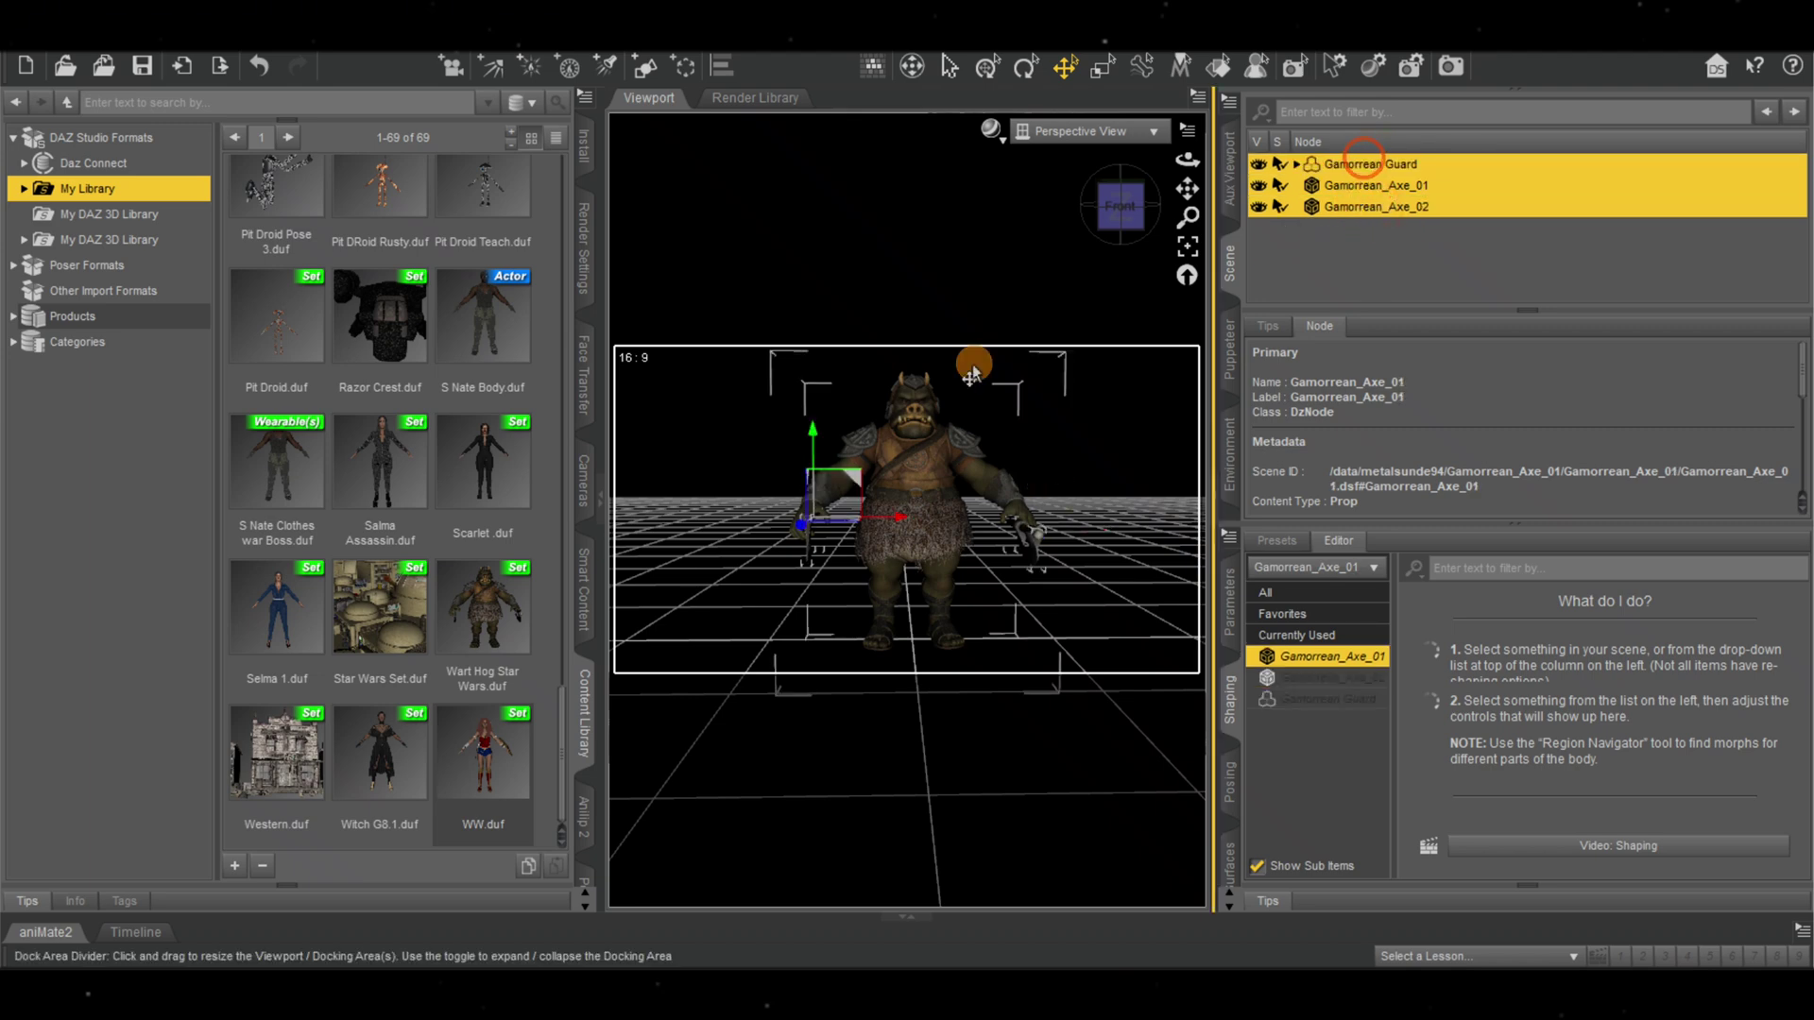
# - Save the guard and both axes as a scene subset named 3 in the My Library folder
pyautogui.click(235, 867)
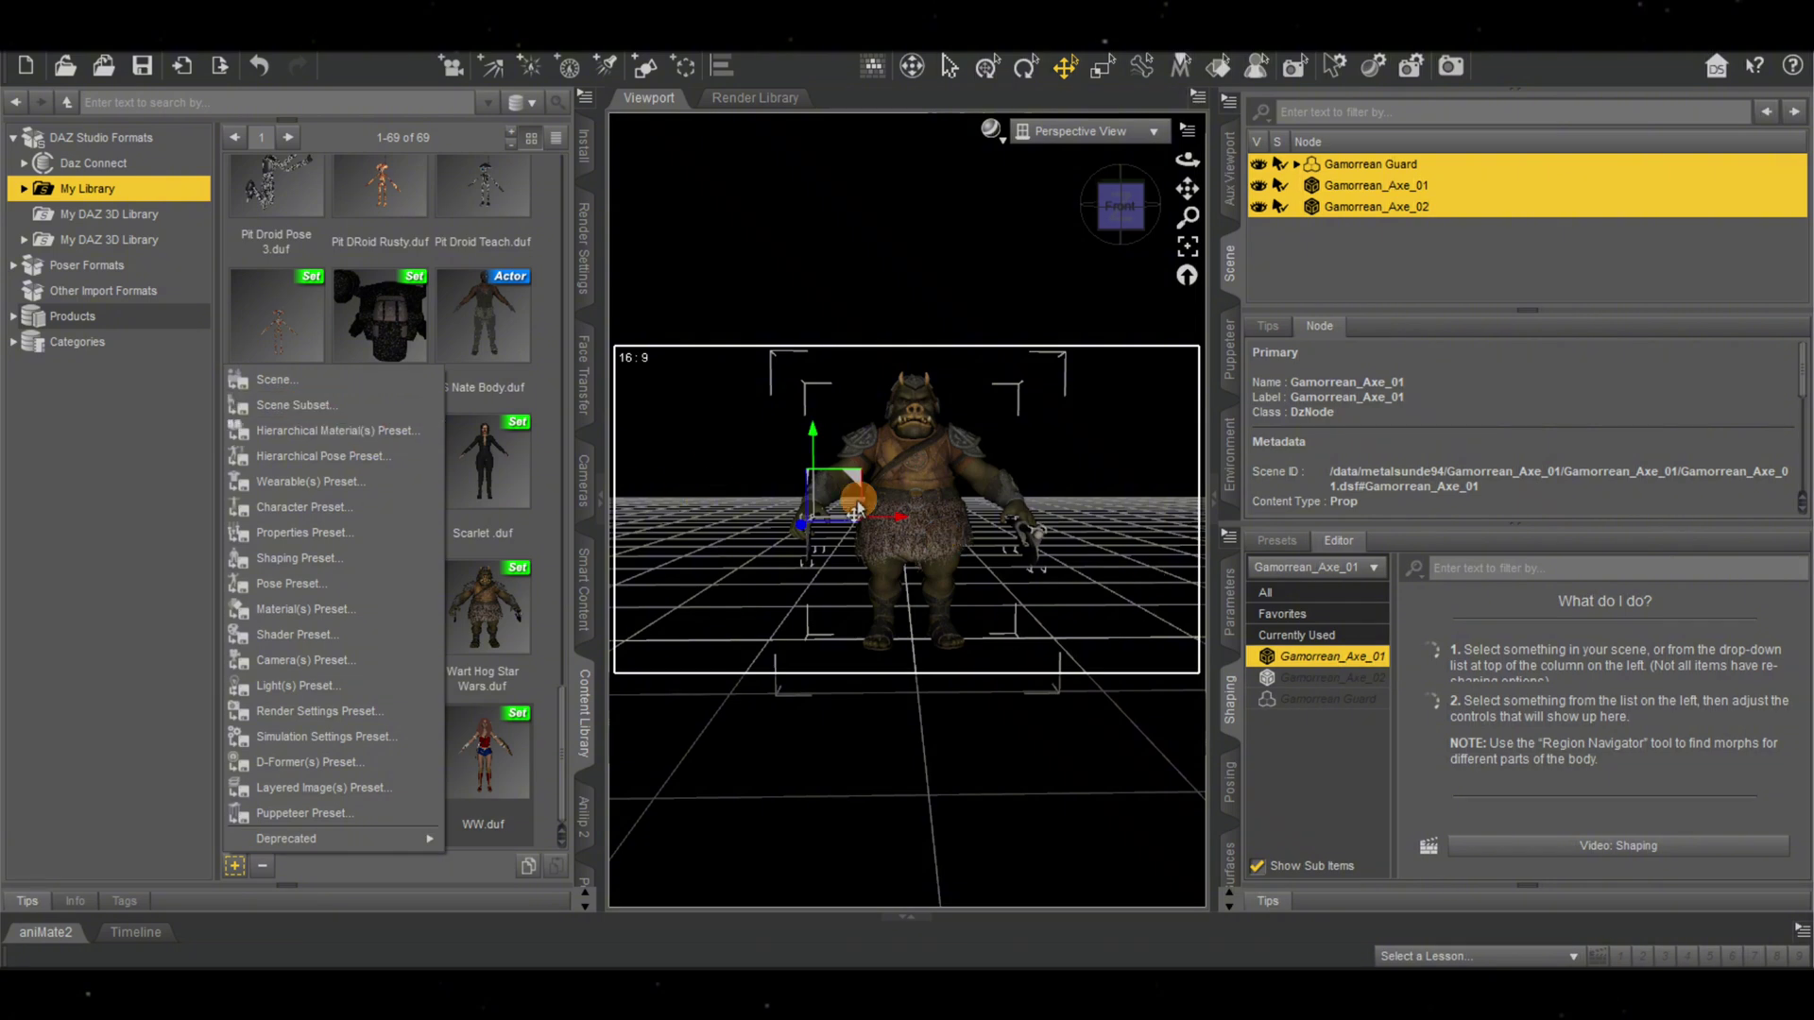
pyautogui.click(301, 405)
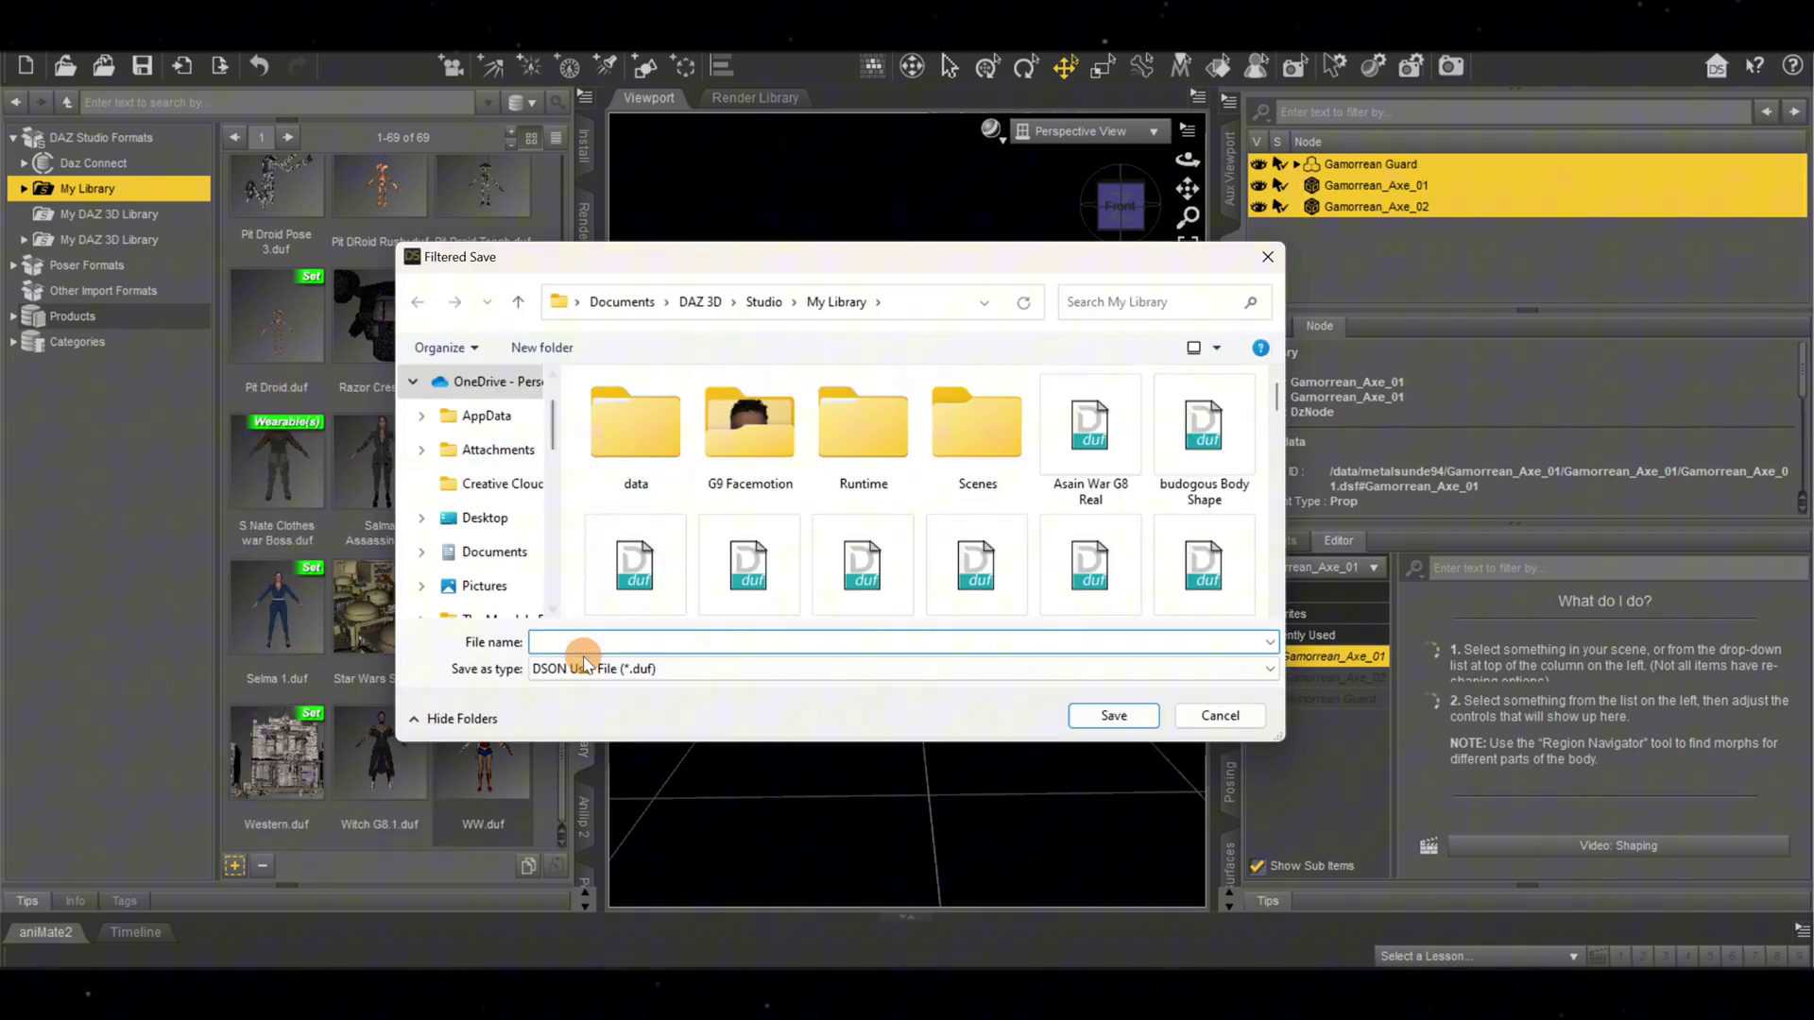
pyautogui.click(574, 645)
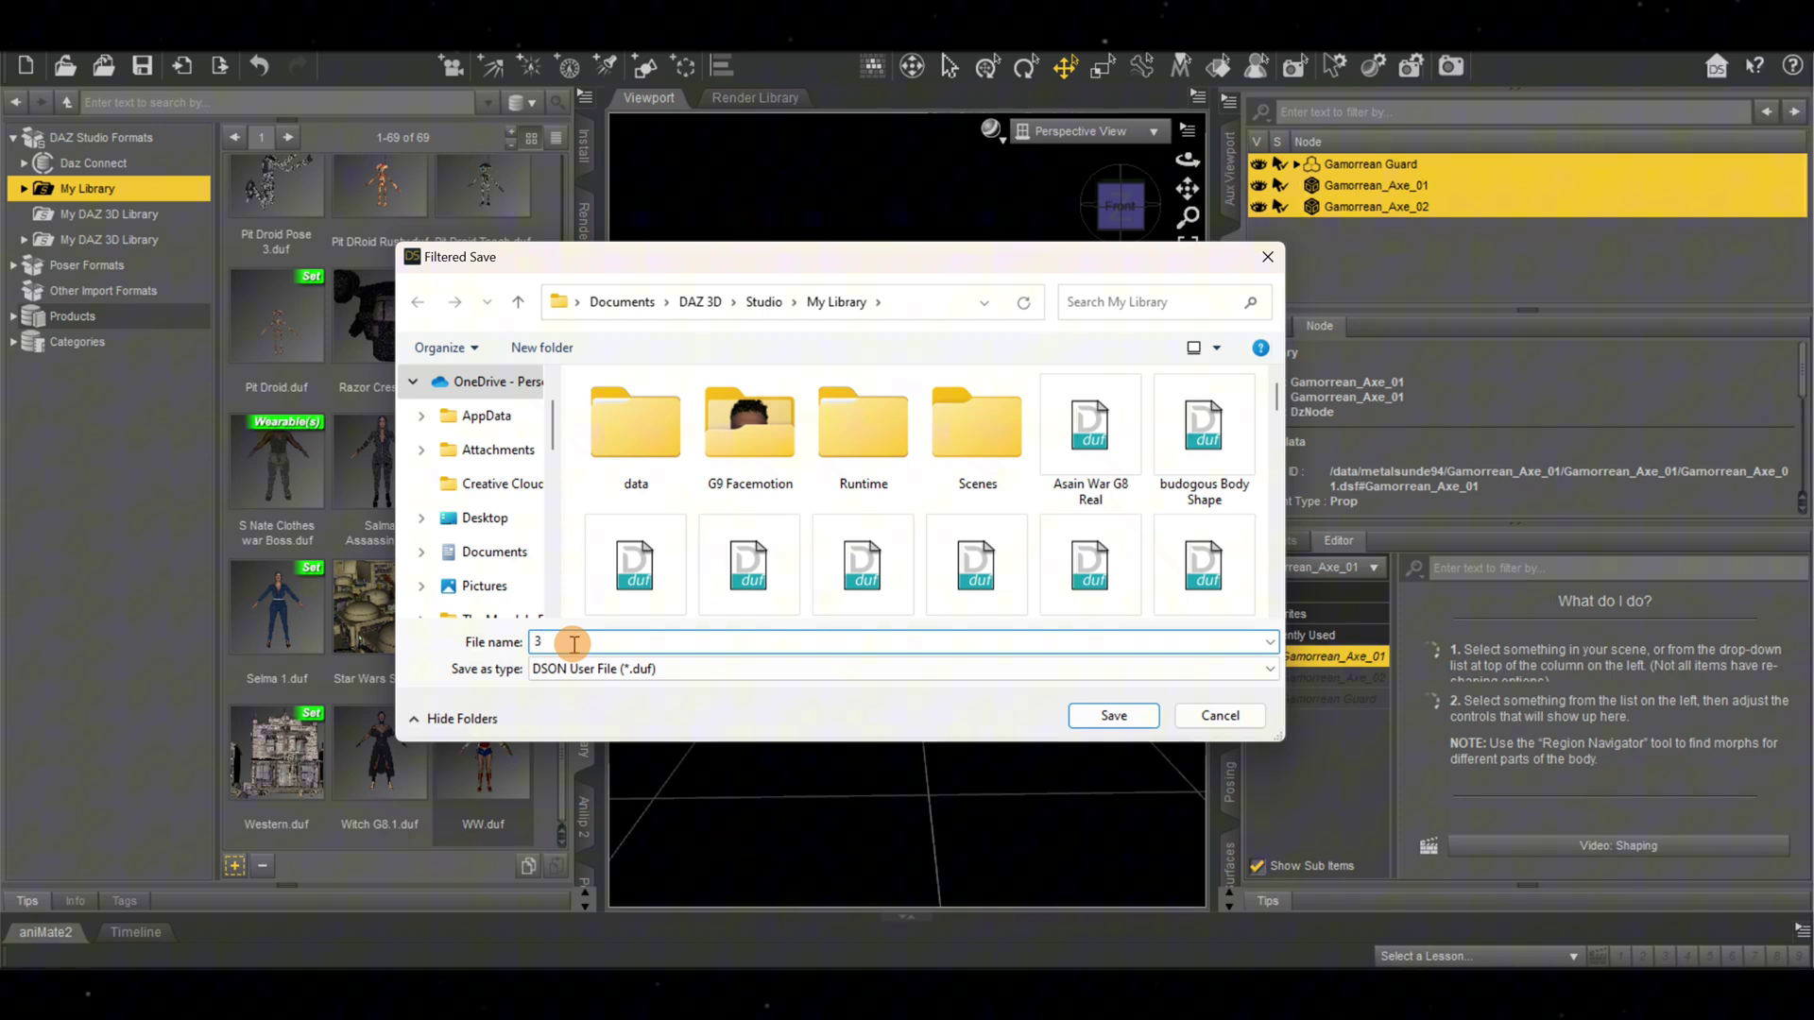
pyautogui.click(1111, 717)
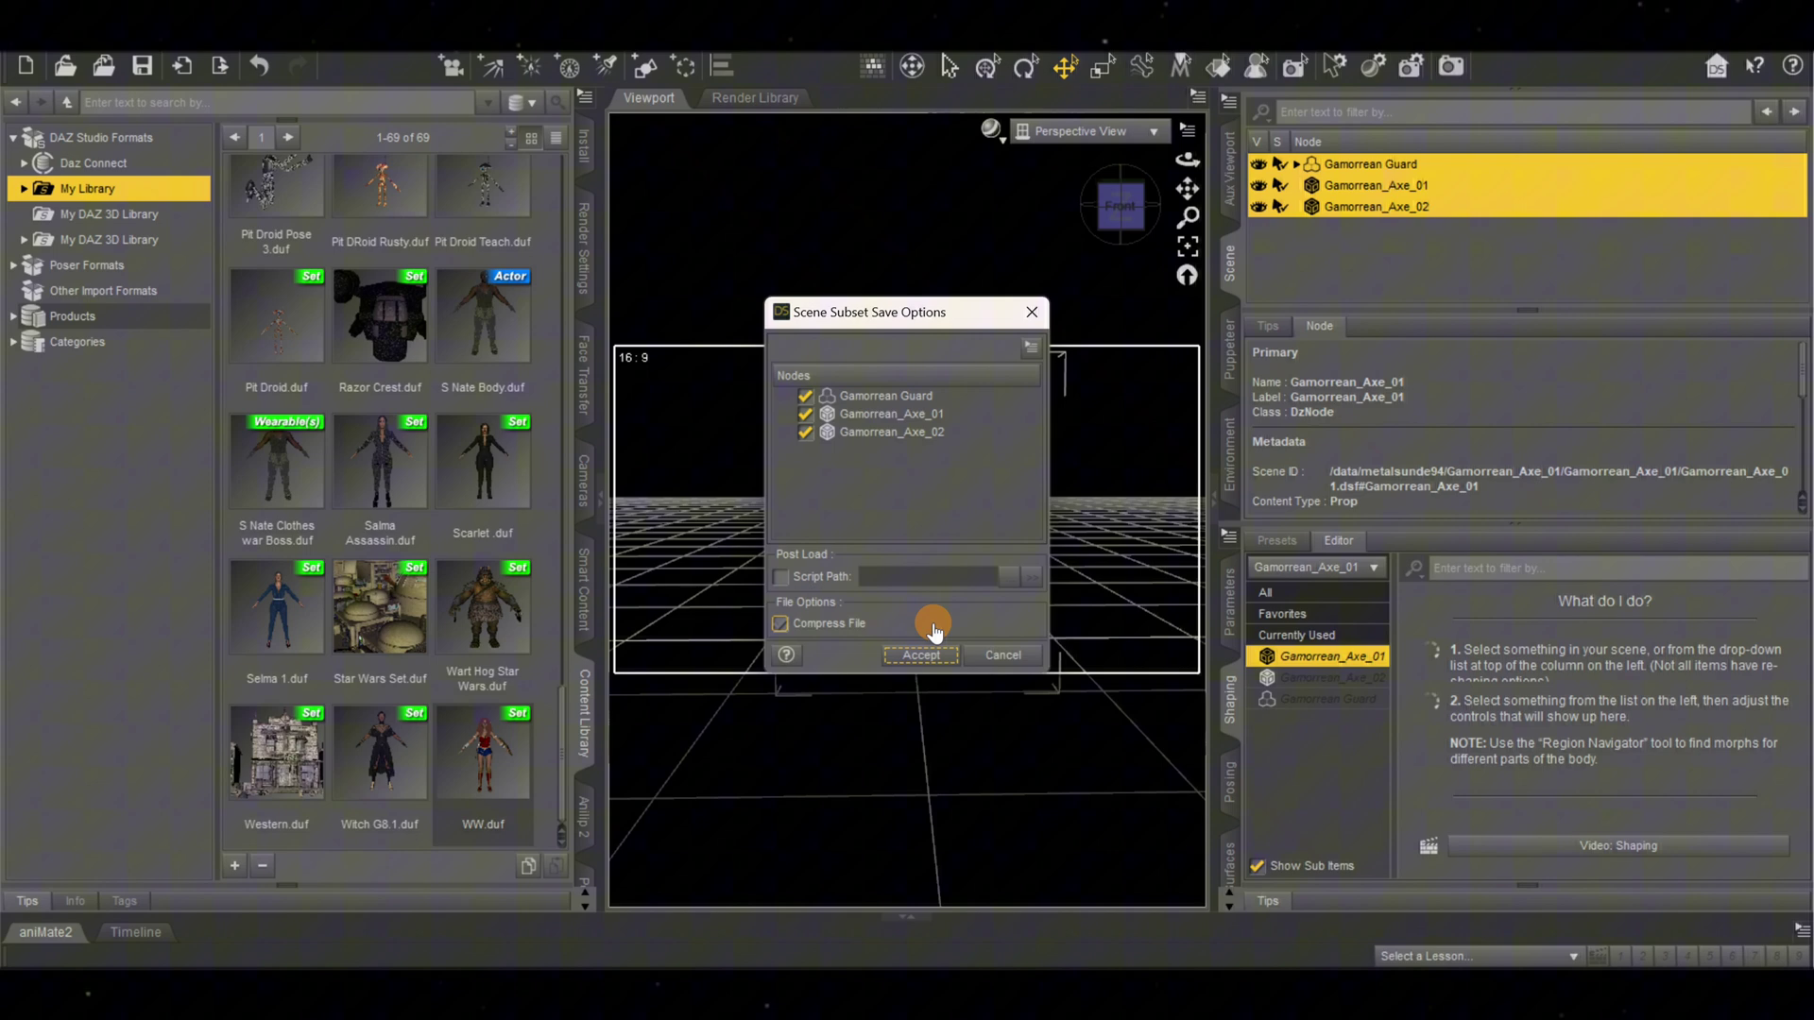
pyautogui.click(919, 658)
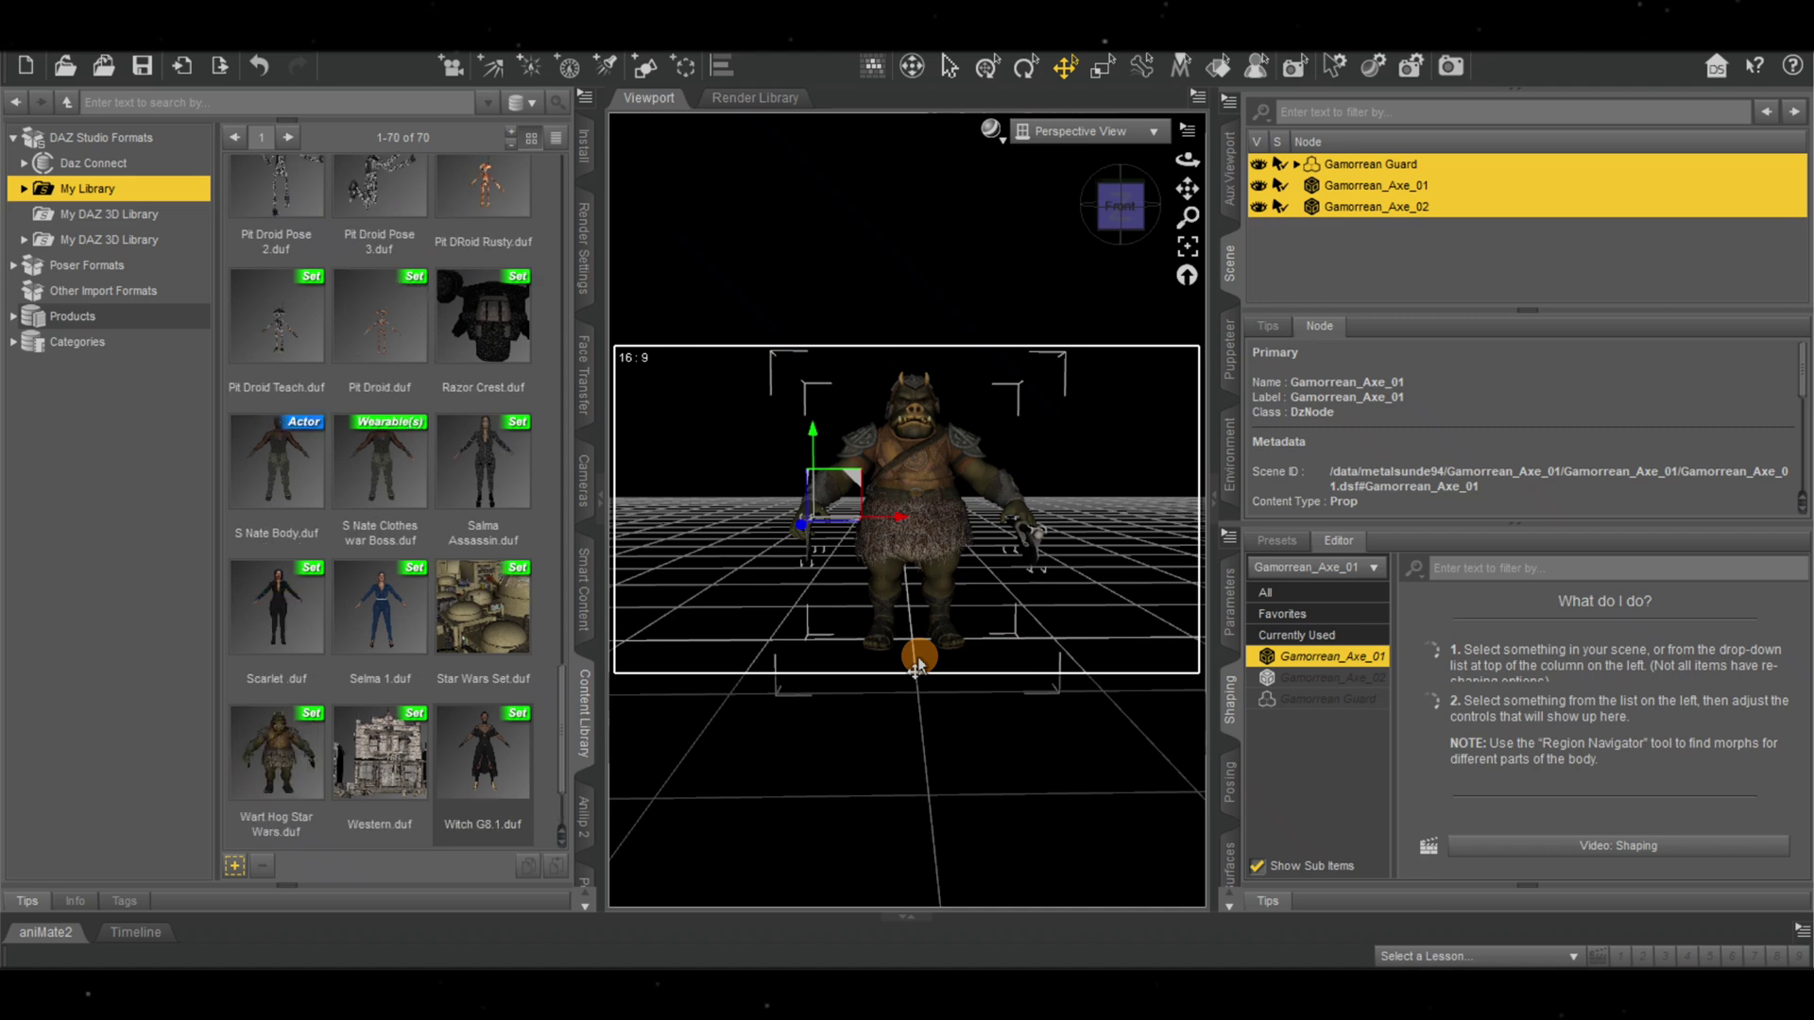
# - Delete the selected guard and both axes from the scene
pyautogui.click(878, 544)
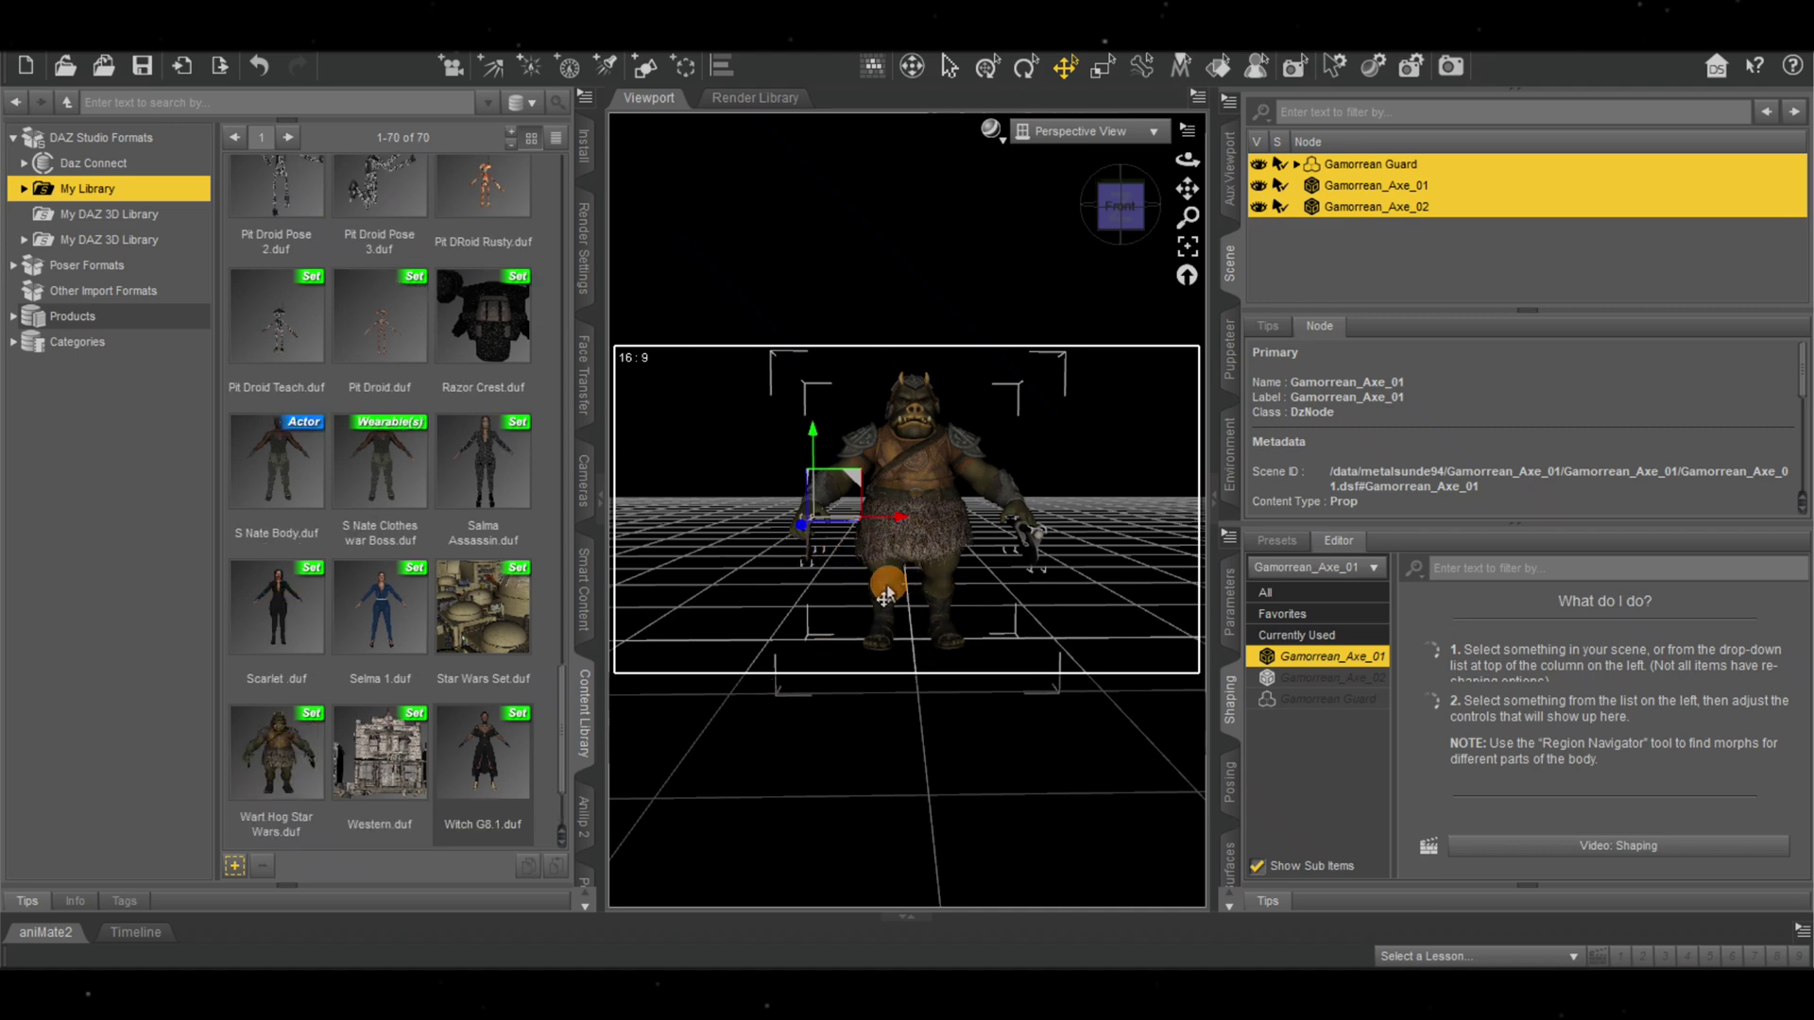
pyautogui.click(893, 540)
pyautogui.click(1397, 291)
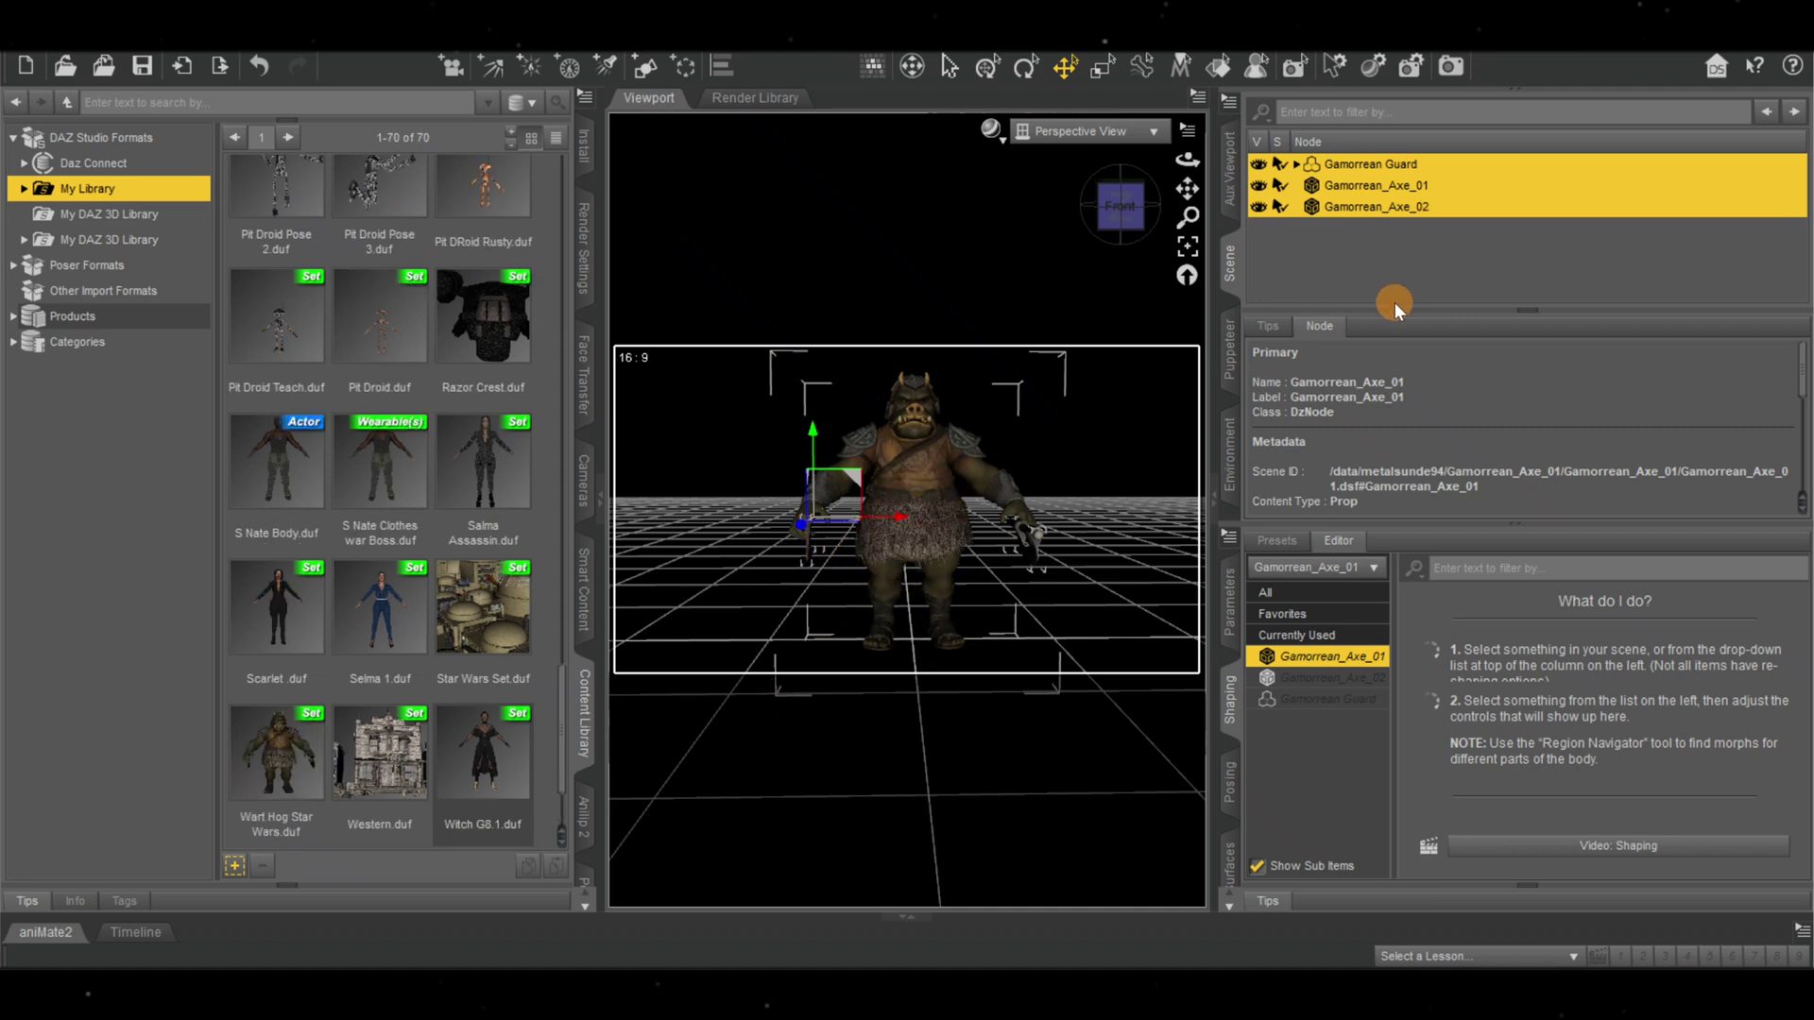
pyautogui.press('Delete')
# - Find the saved subset 3.duf in My Library and load it into the empty scene
pyautogui.scroll(10, 371, 680)
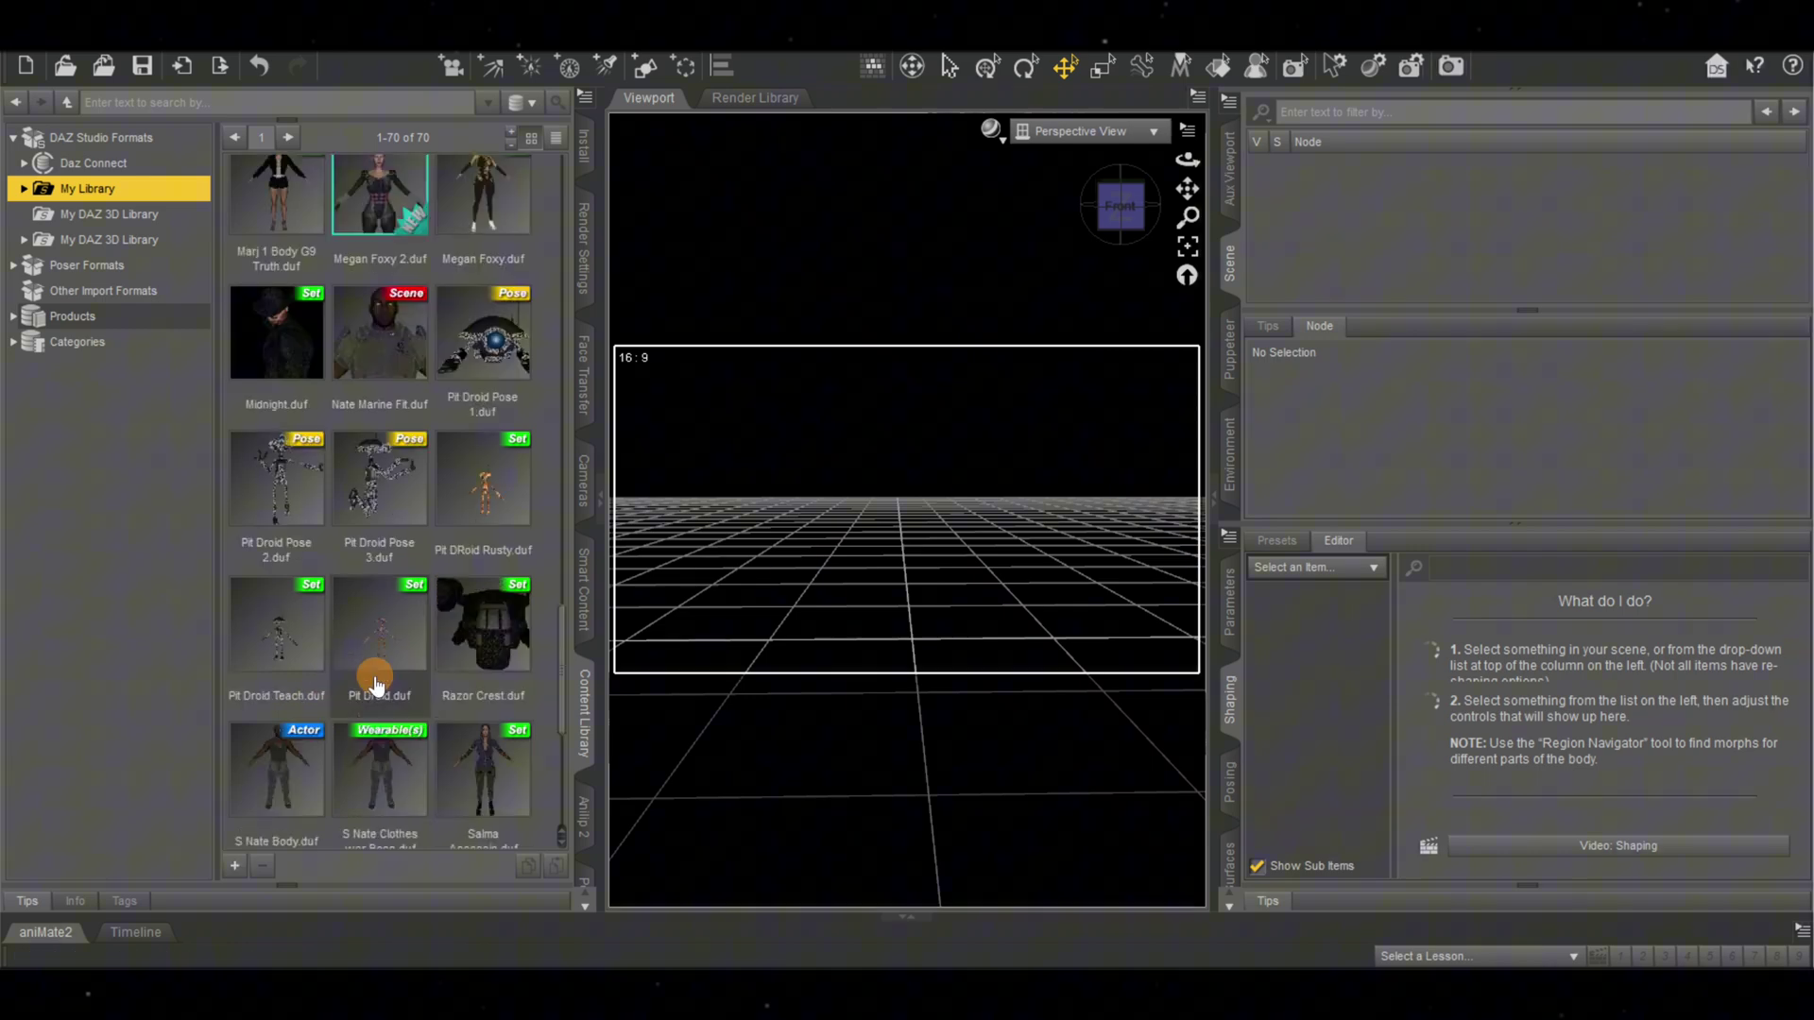
pyautogui.scroll(-10, 376, 678)
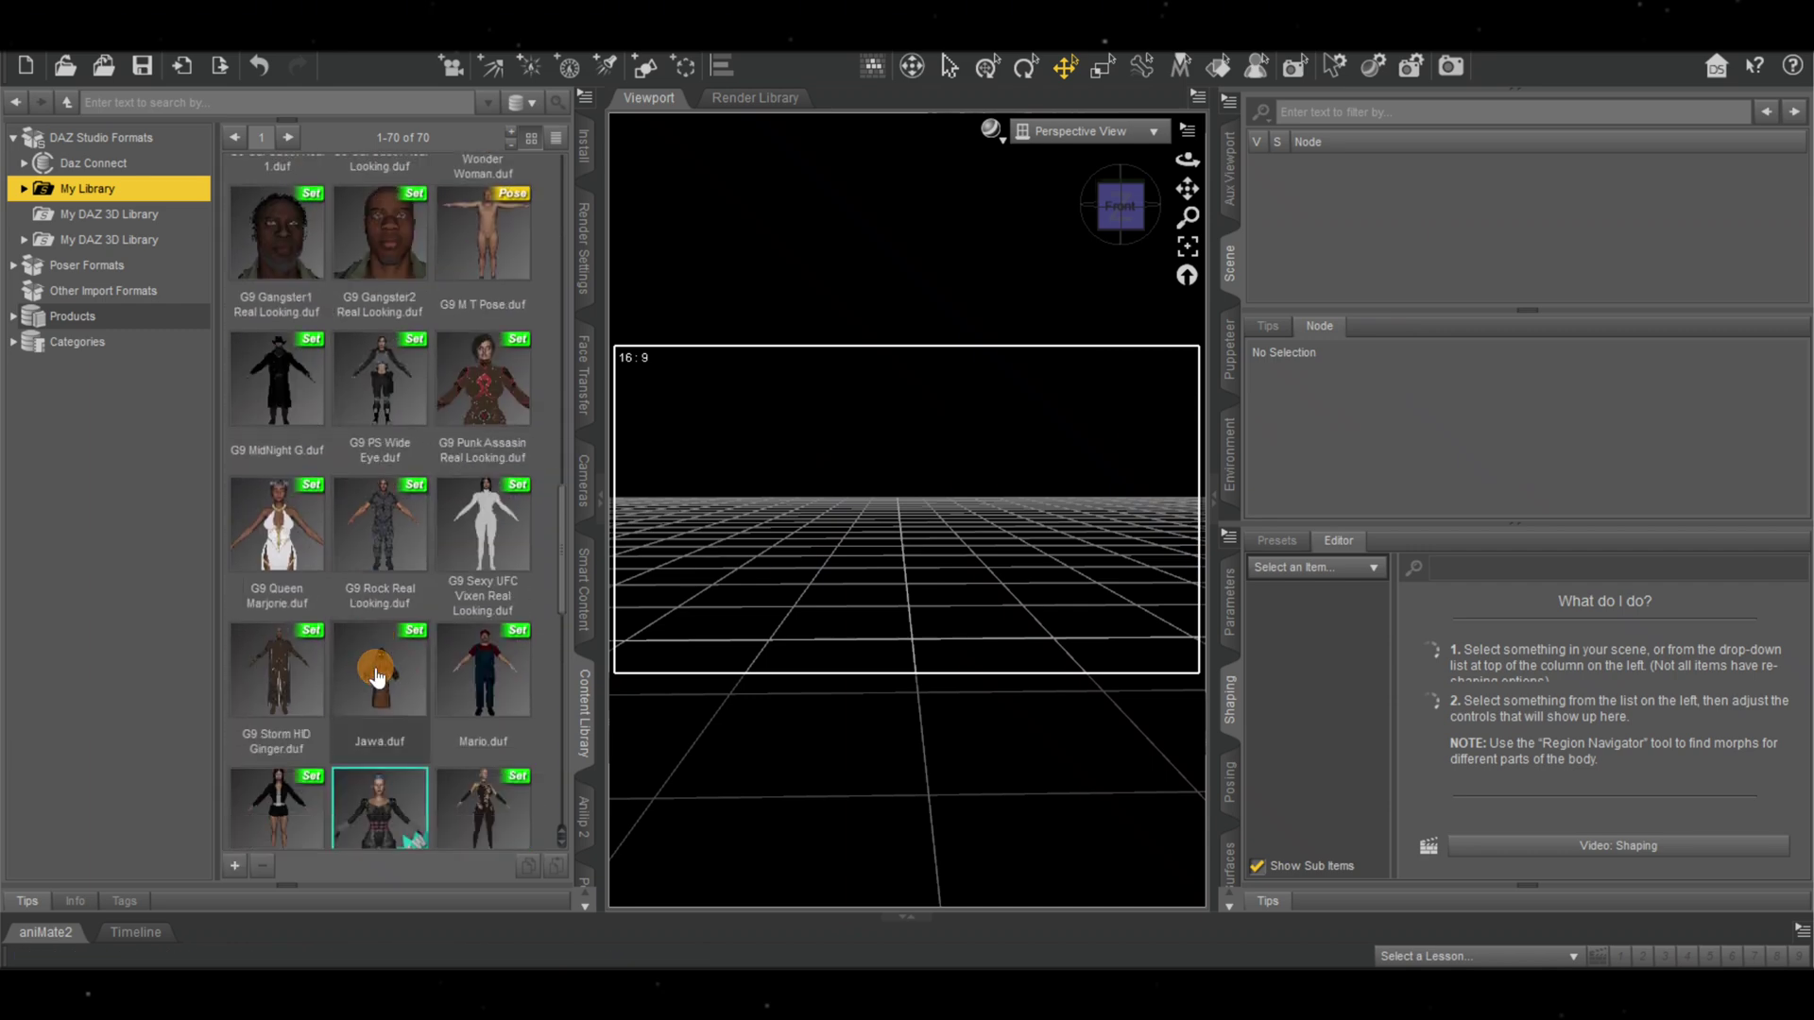
pyautogui.scroll(10, 376, 675)
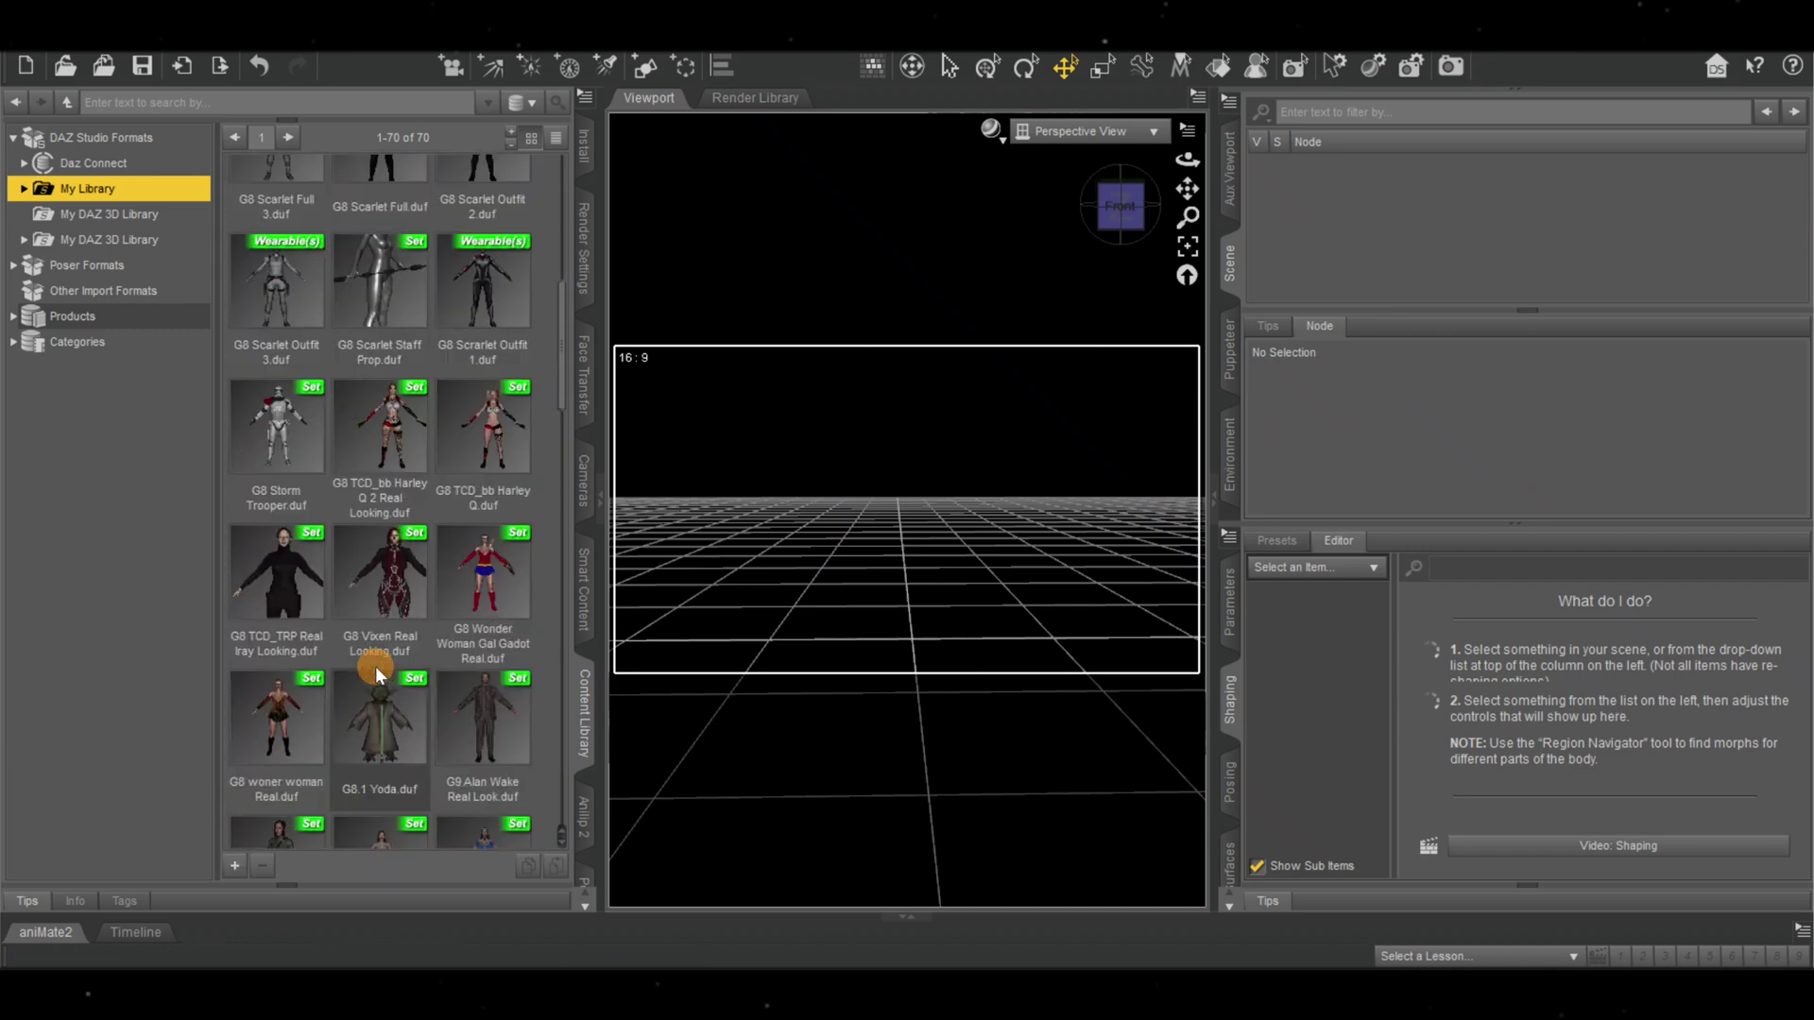
pyautogui.scroll(5, 376, 666)
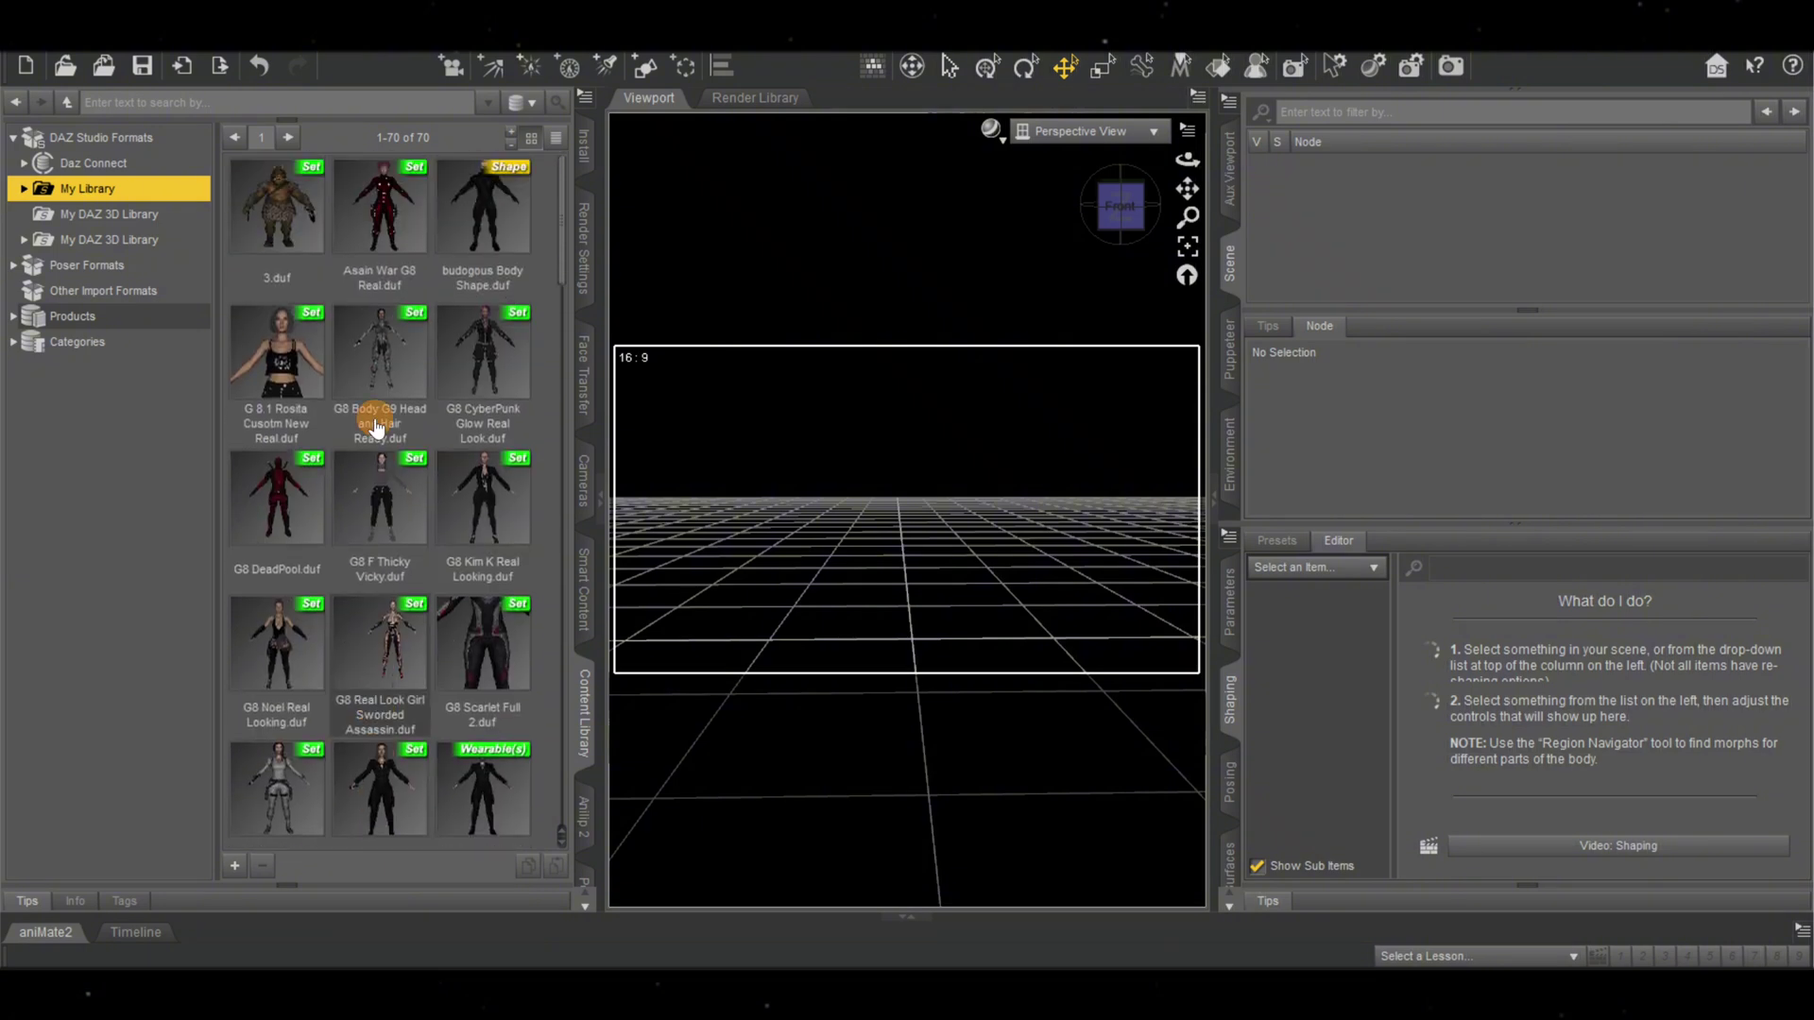
pyautogui.doubleClick(297, 225)
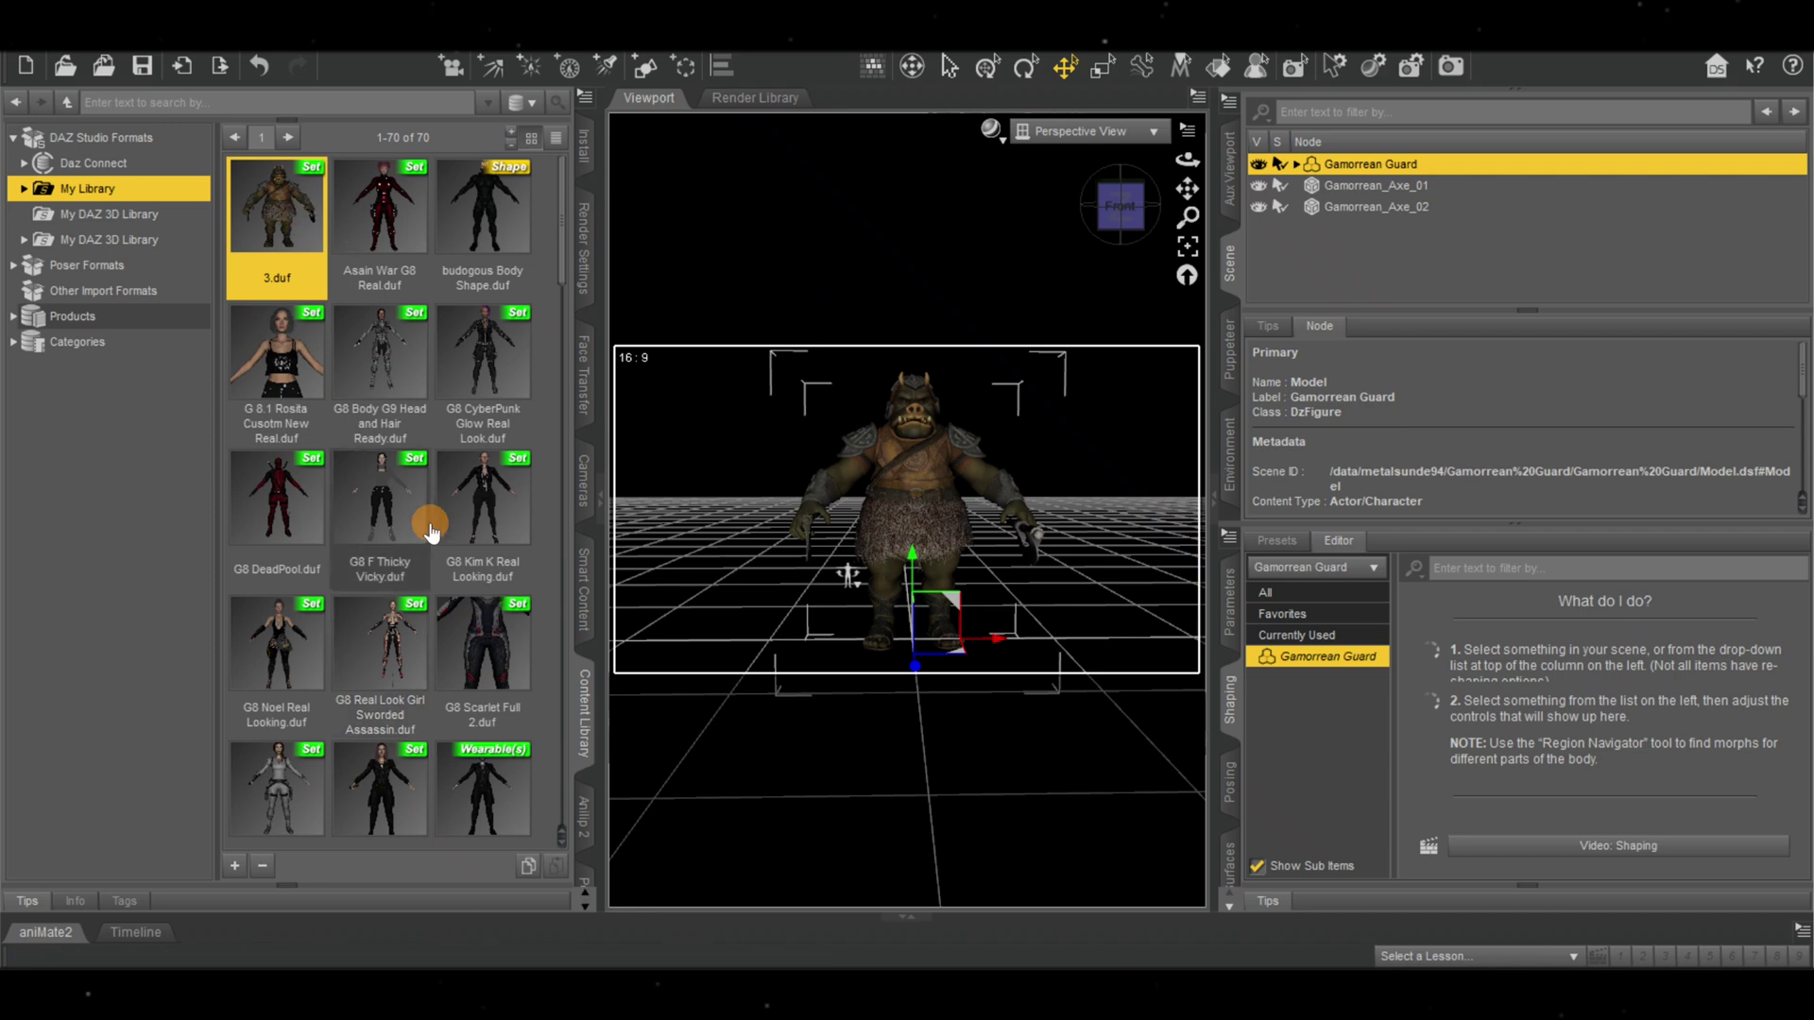
# - Collapse both side panes to enlarge the viewport and orbit around the reloaded guard to inspect it with its axes
pyautogui.click(595, 511)
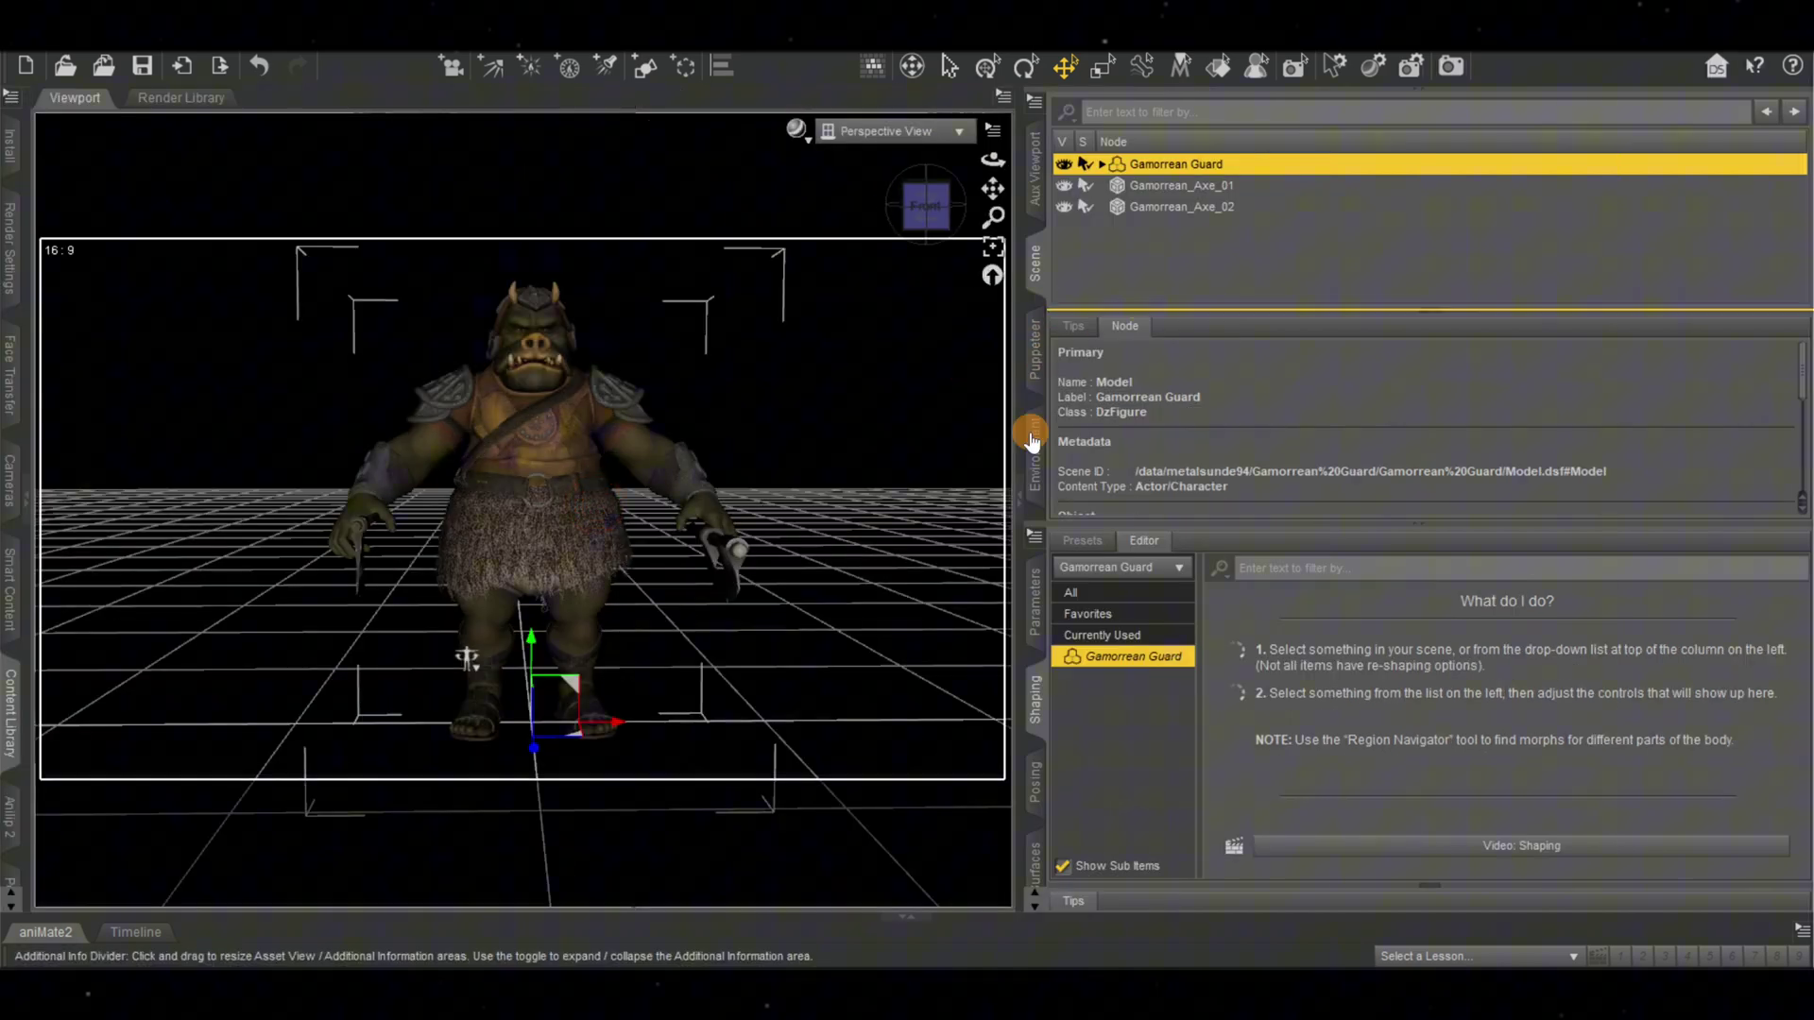
pyautogui.click(1023, 492)
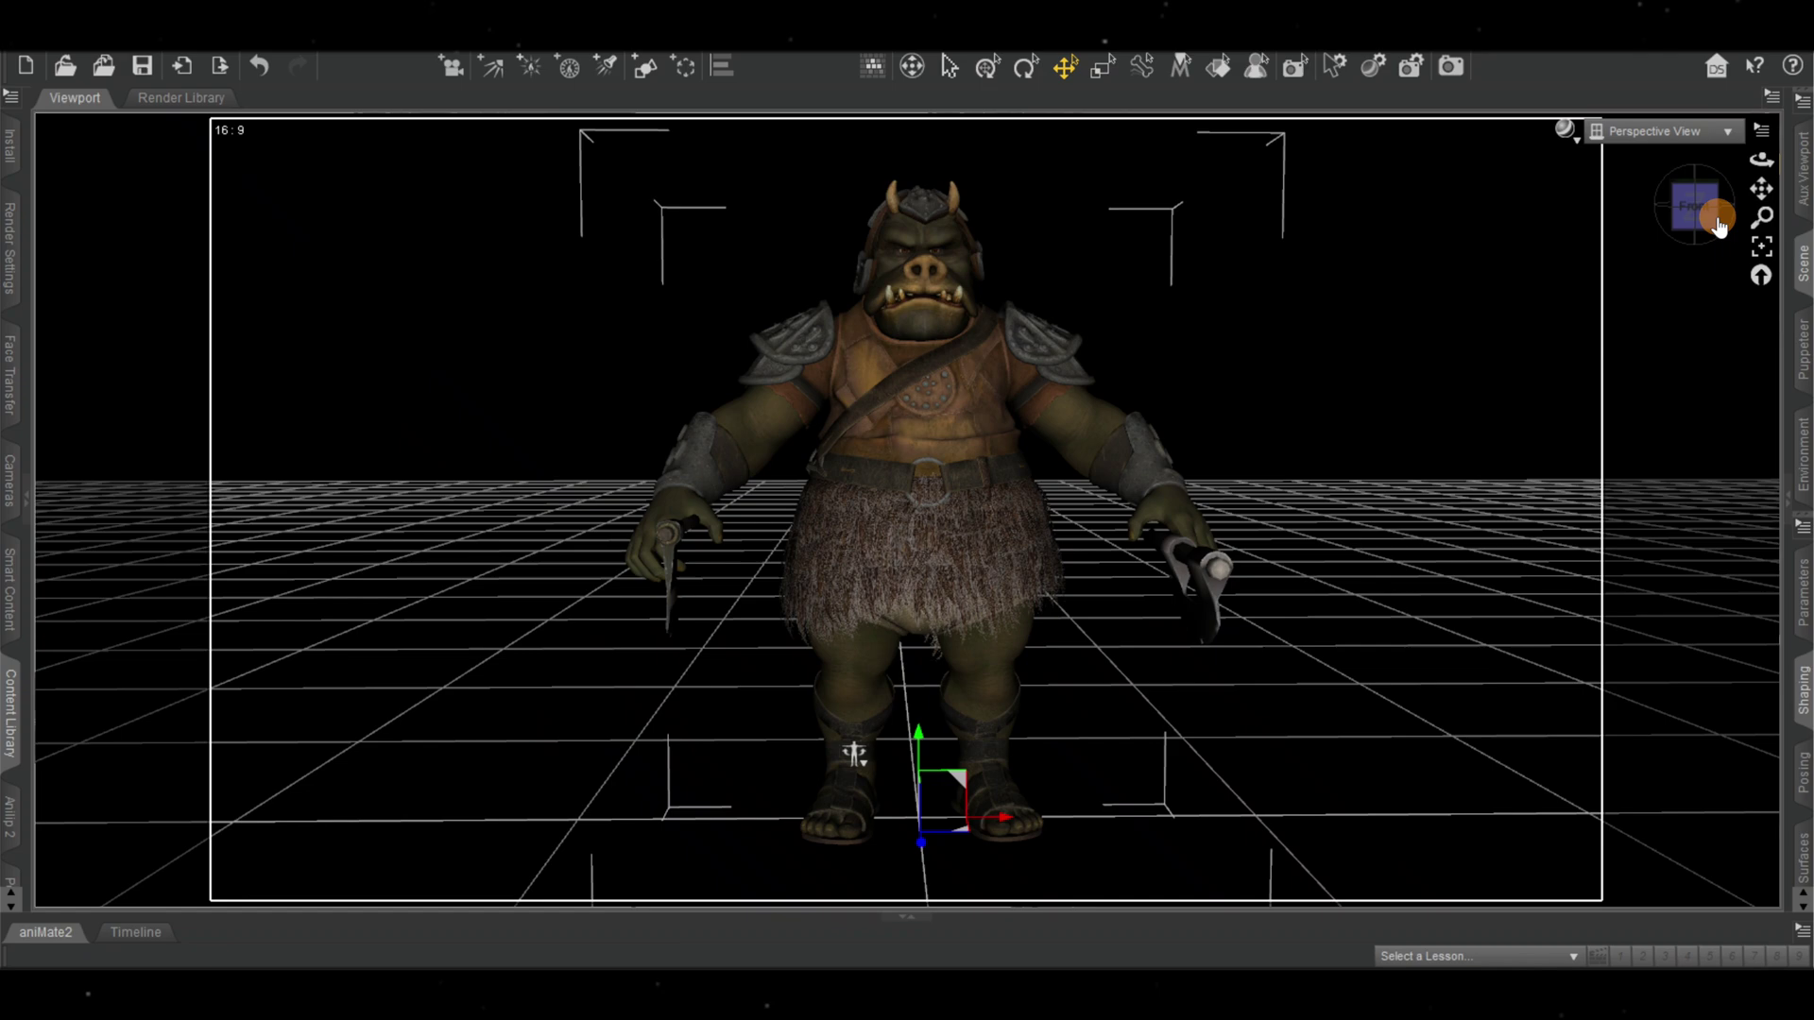
pyautogui.click(1704, 213)
pyautogui.moveTo(1703, 215)
pyautogui.mouseDown()
pyautogui.moveTo(1685, 216)
pyautogui.moveTo(1721, 215)
pyautogui.moveTo(1700, 214)
pyautogui.mouseUp()
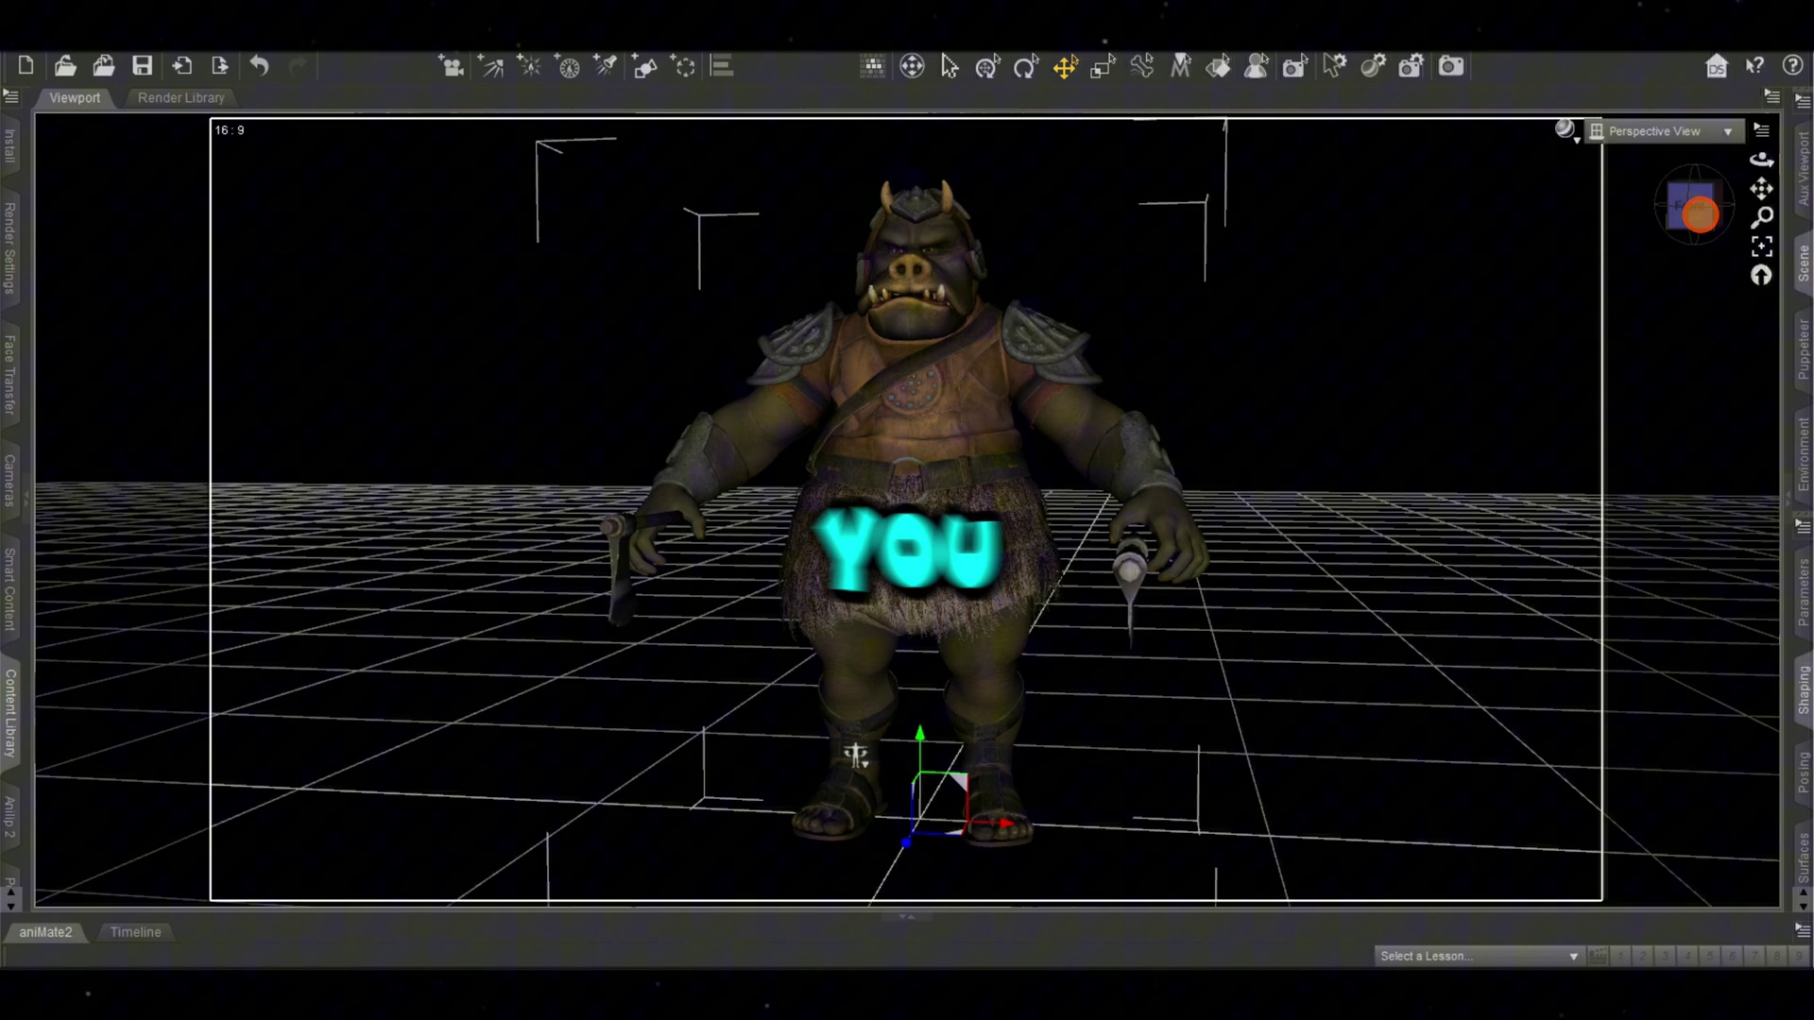